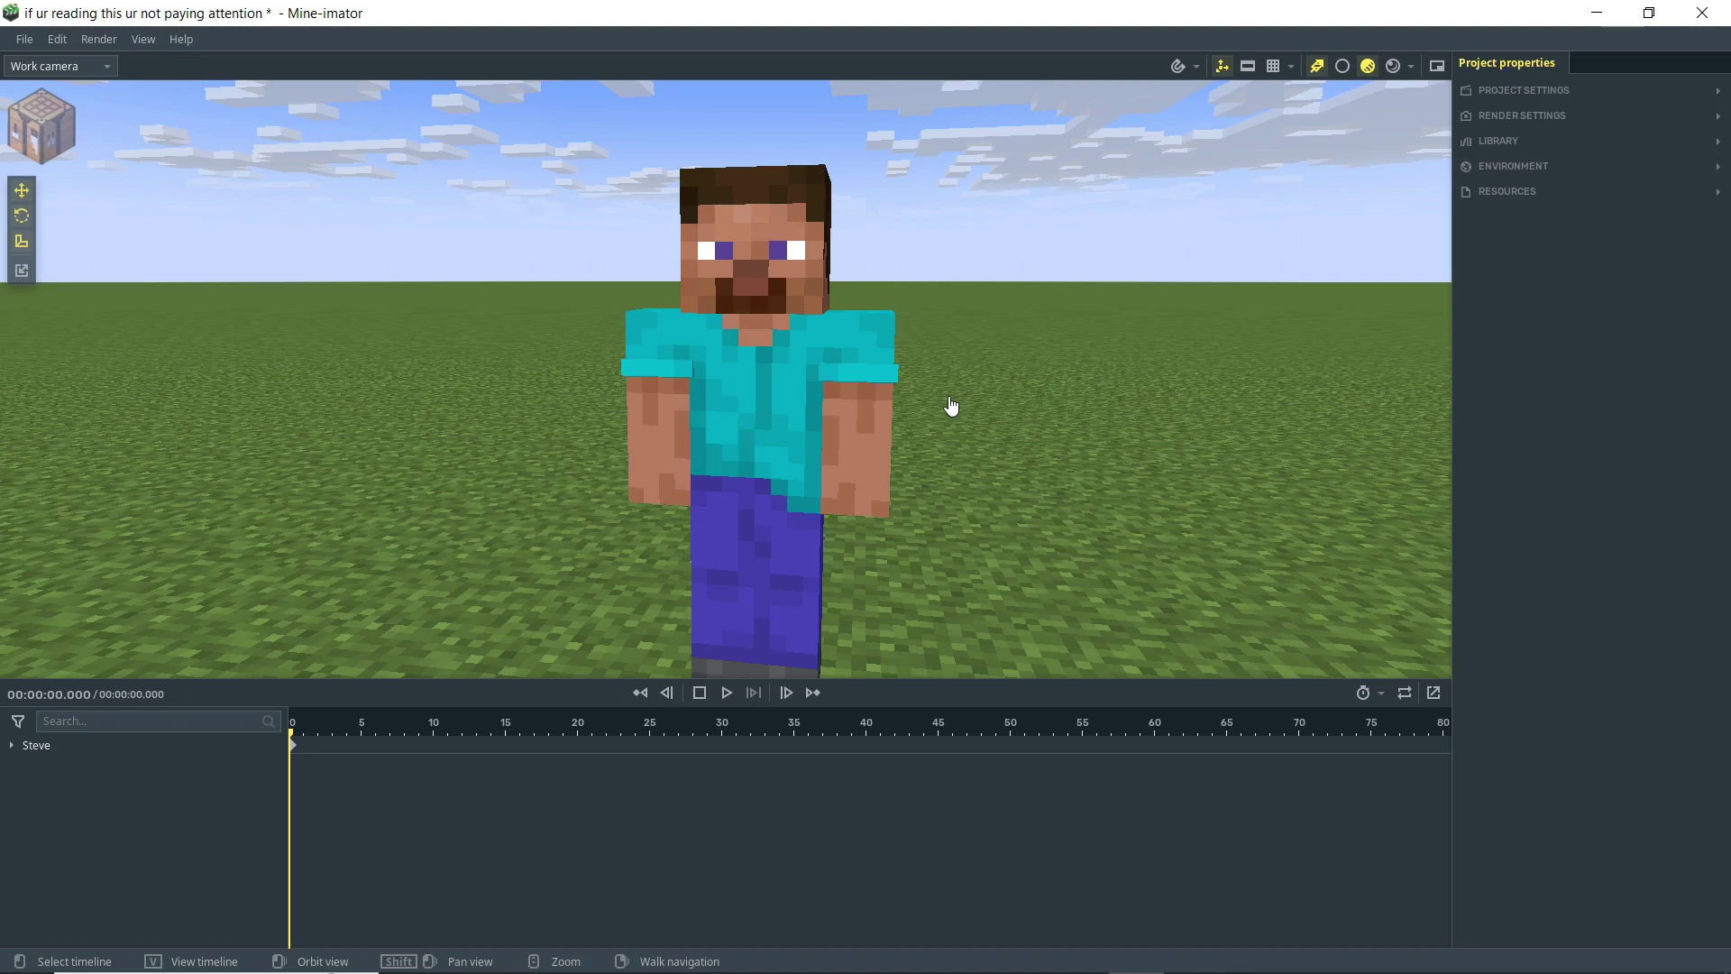
Add a 3D diamond sword item to the scene beside Steve
left_click(663, 458)
right_click_drag(787, 386, 862, 320)
left_click(40, 132)
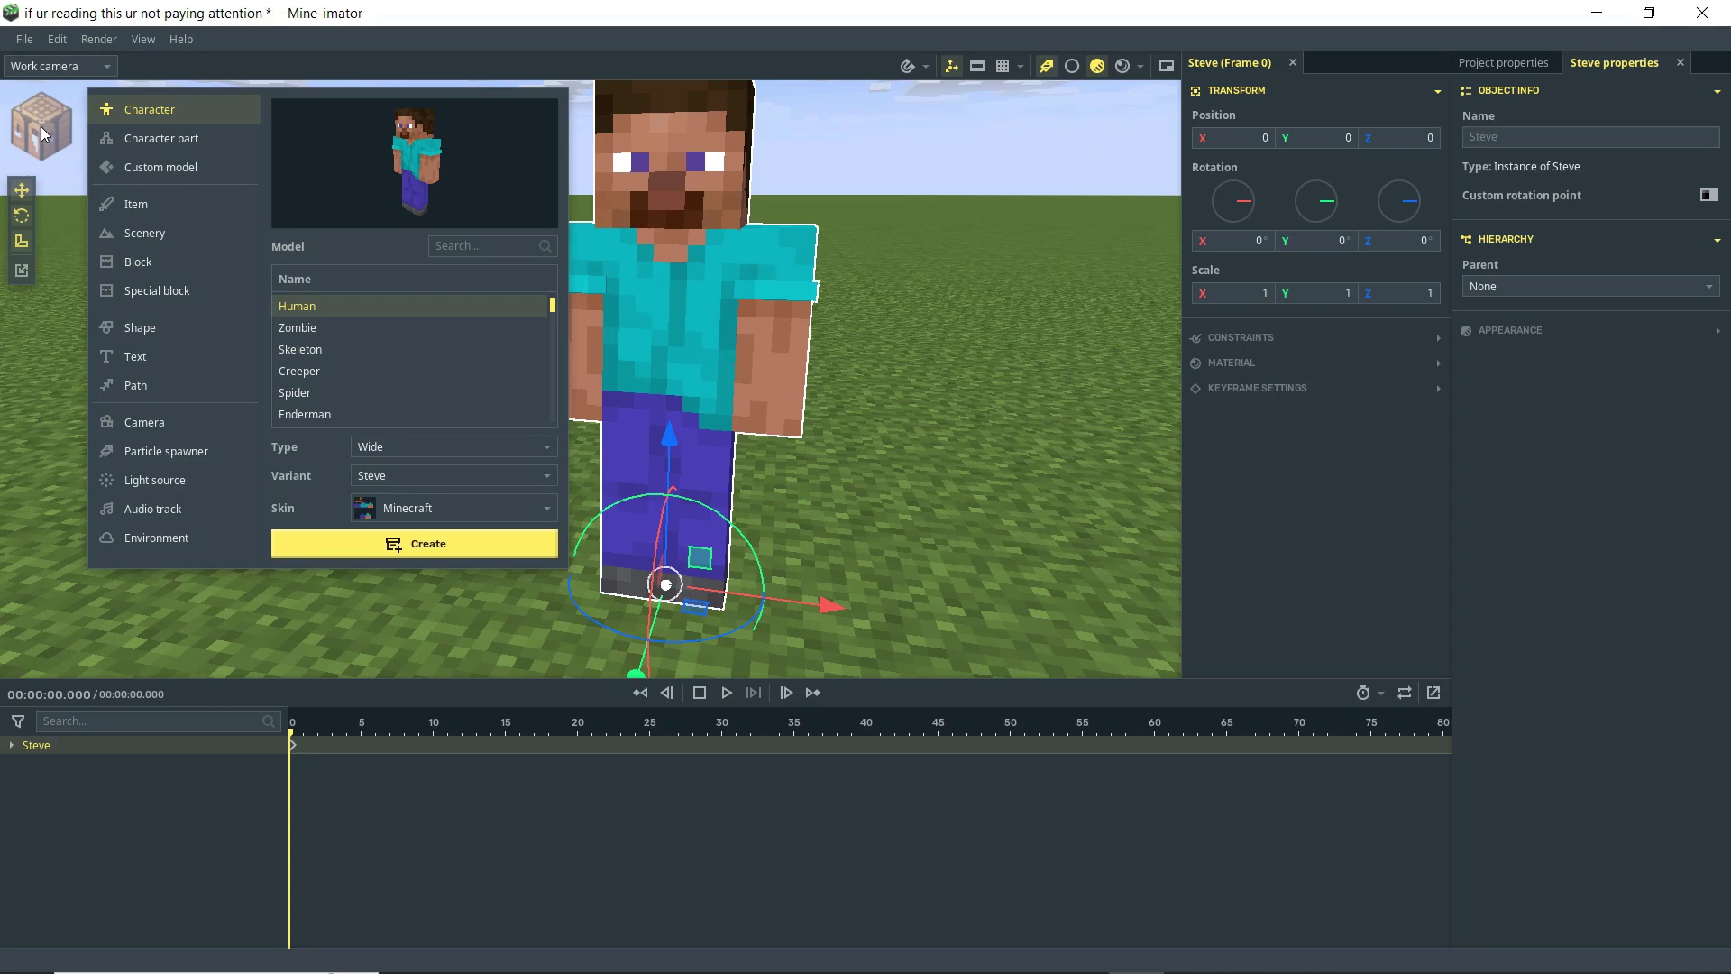
left_click(157, 209)
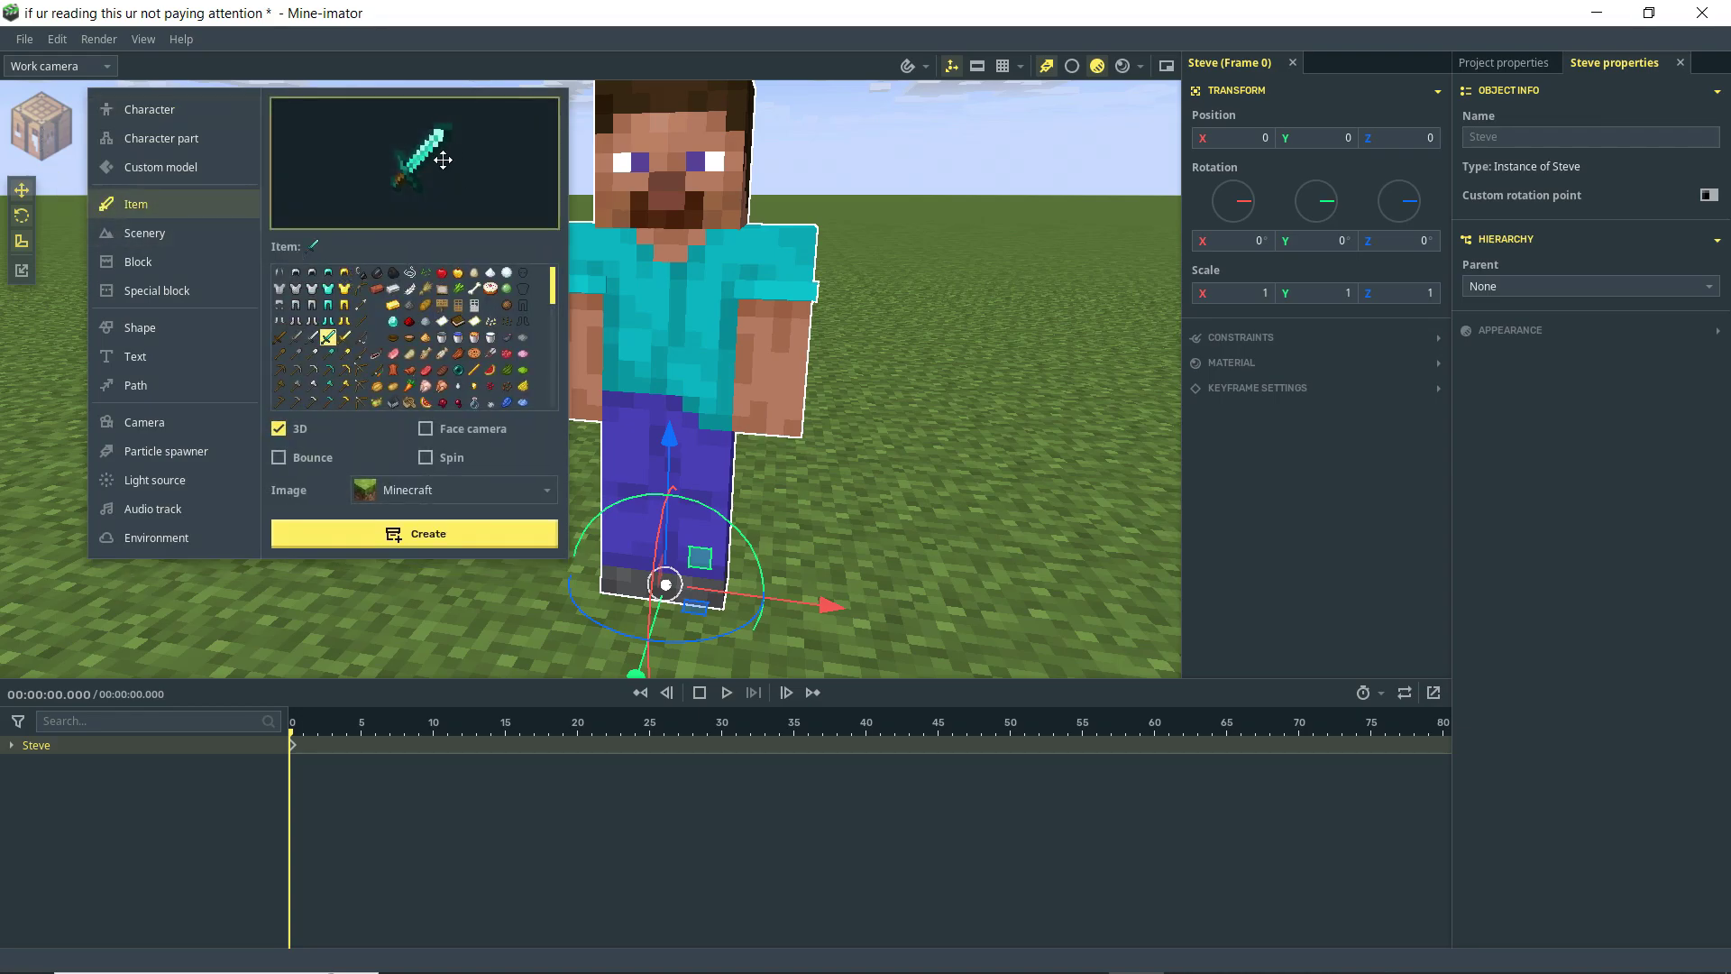
left_click(441, 538)
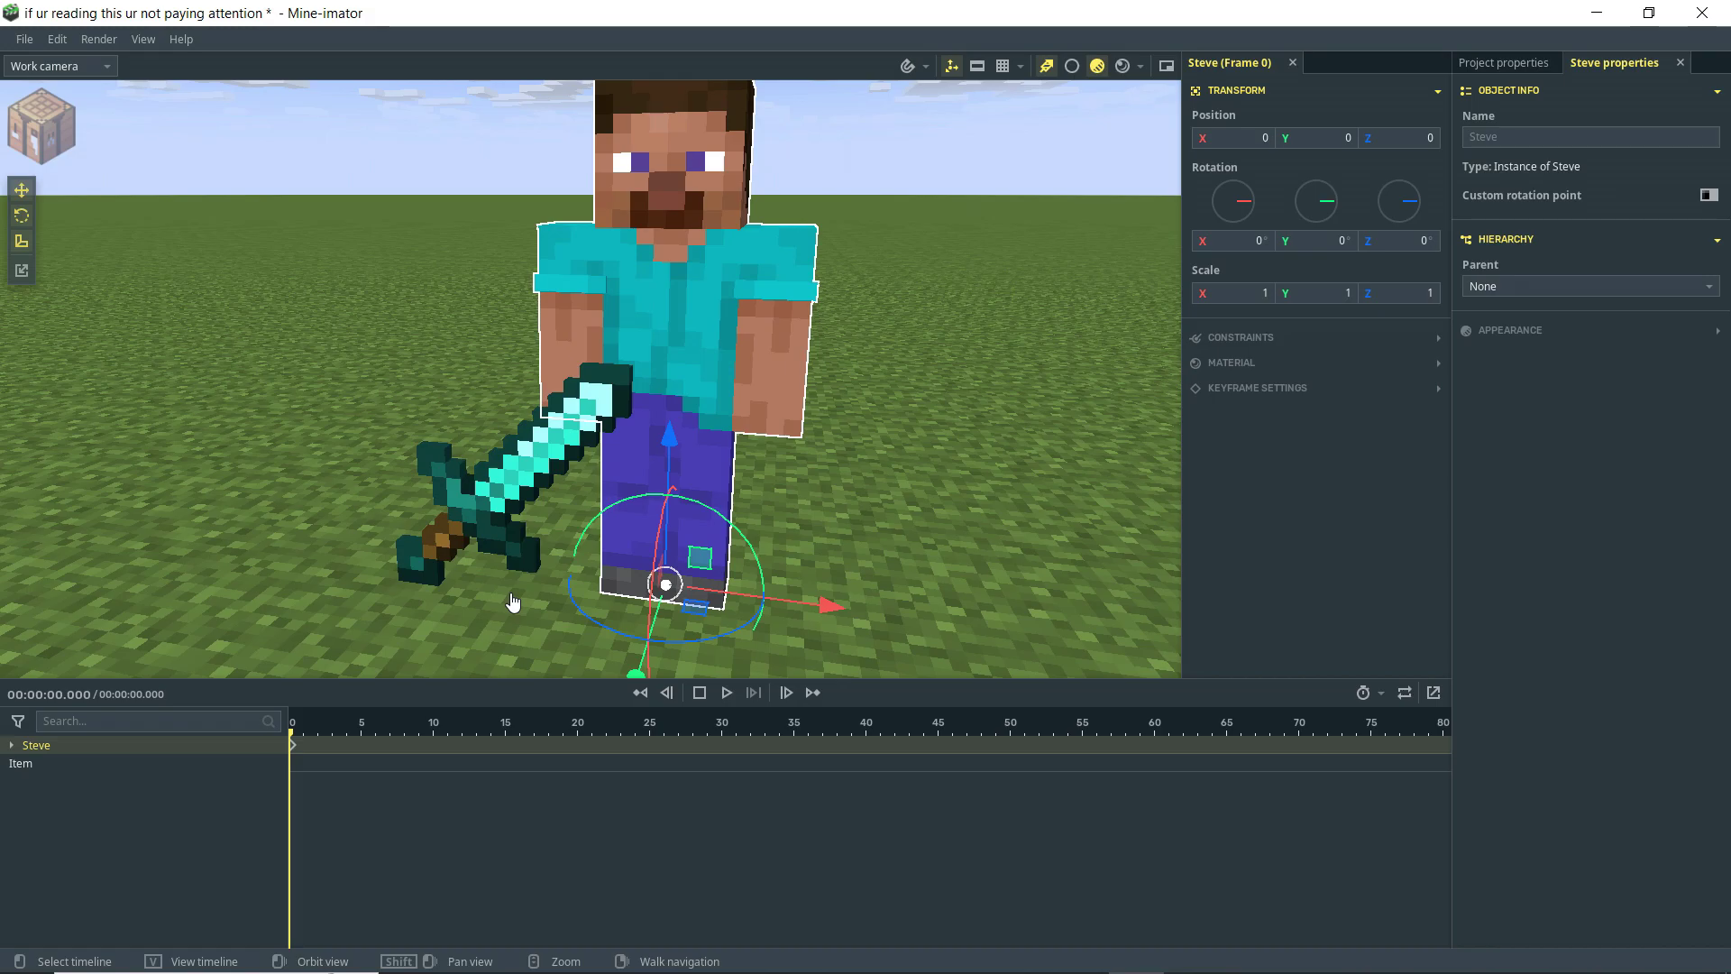
Reset the sword's position values and parent it to Steve's right arm
left_click(466, 521)
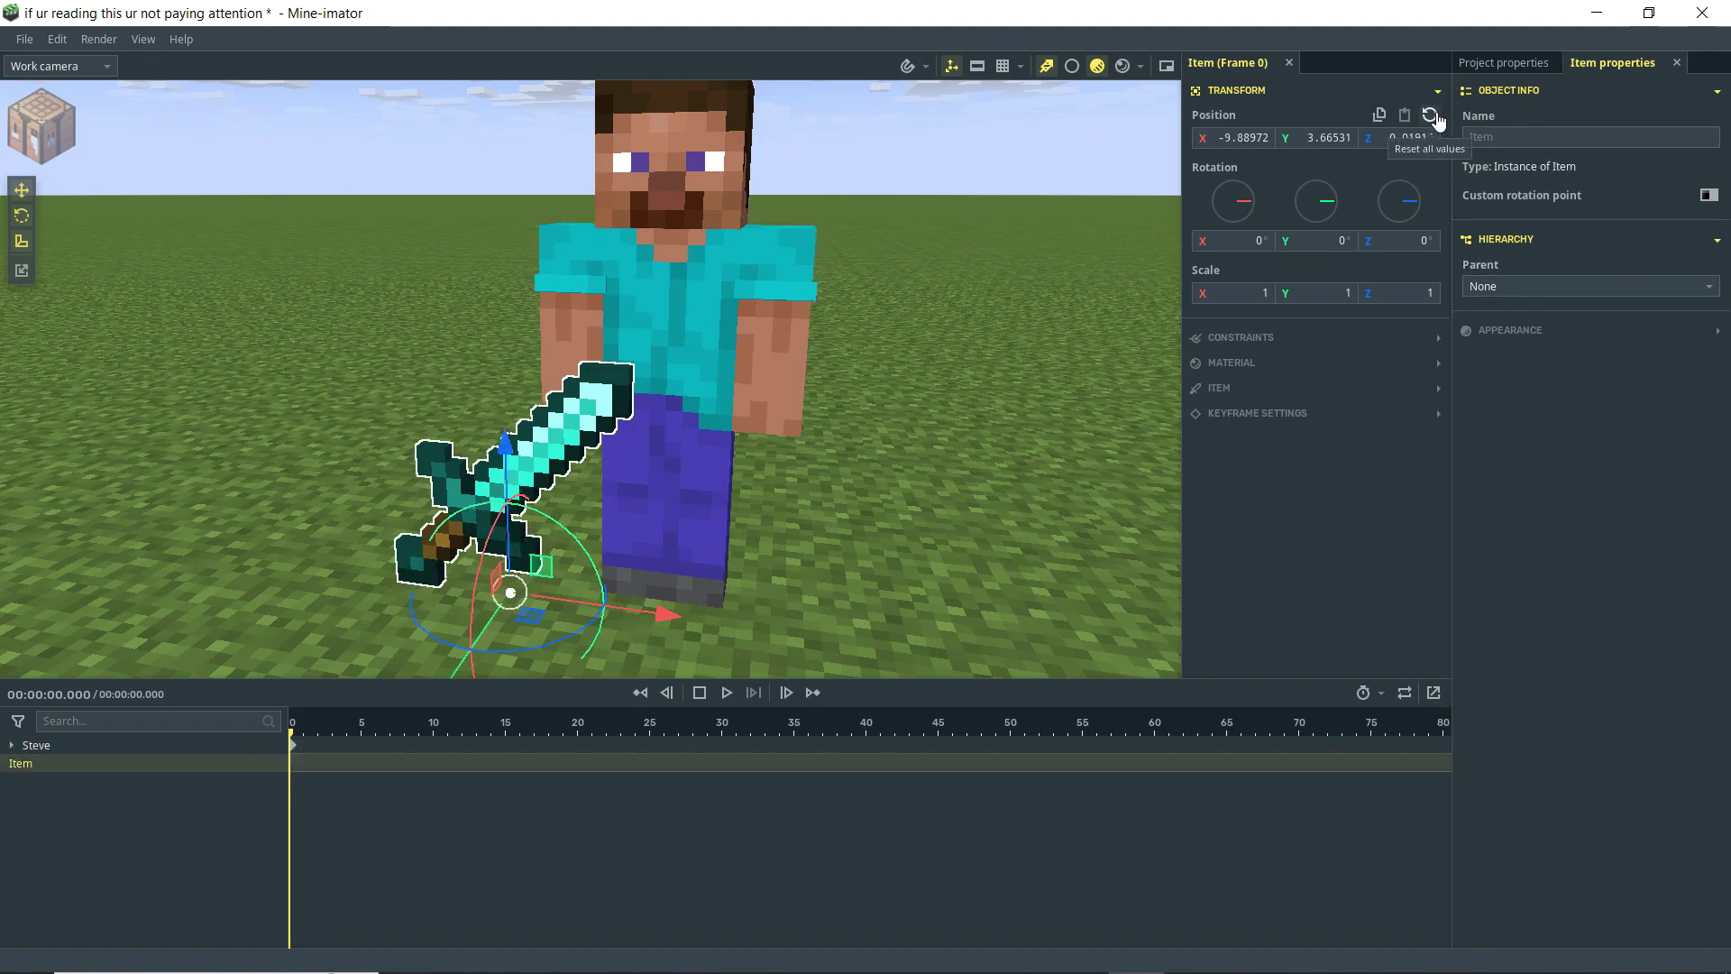
left_click(1432, 116)
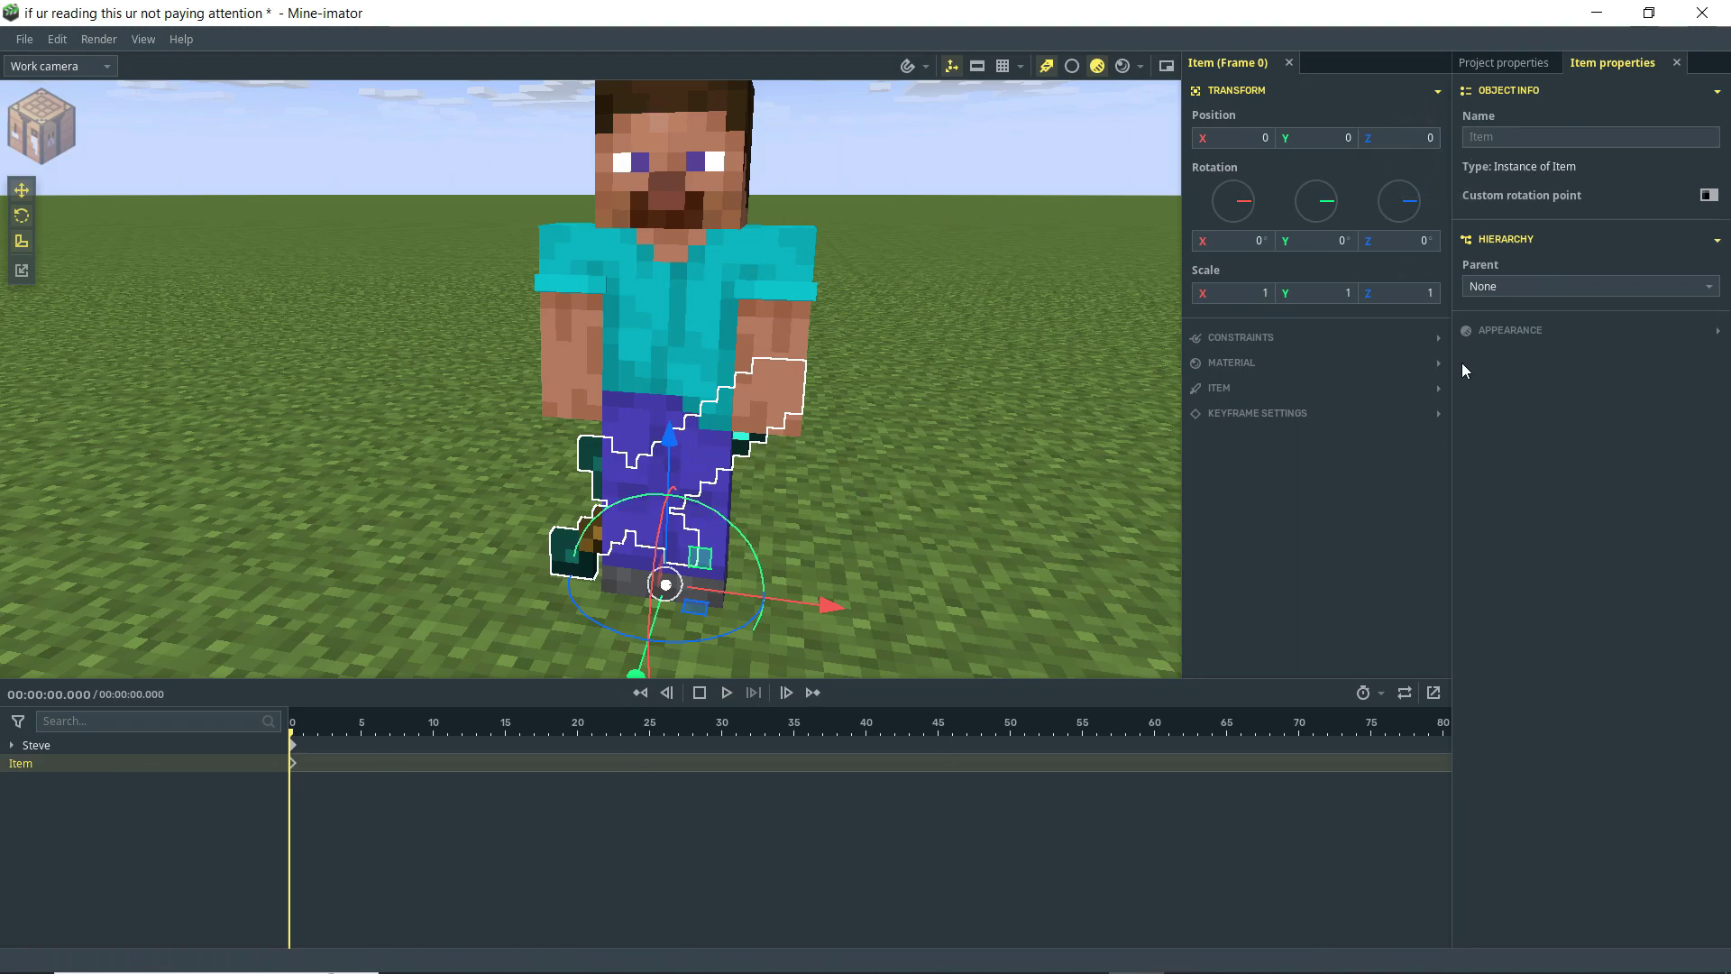
left_click(1499, 288)
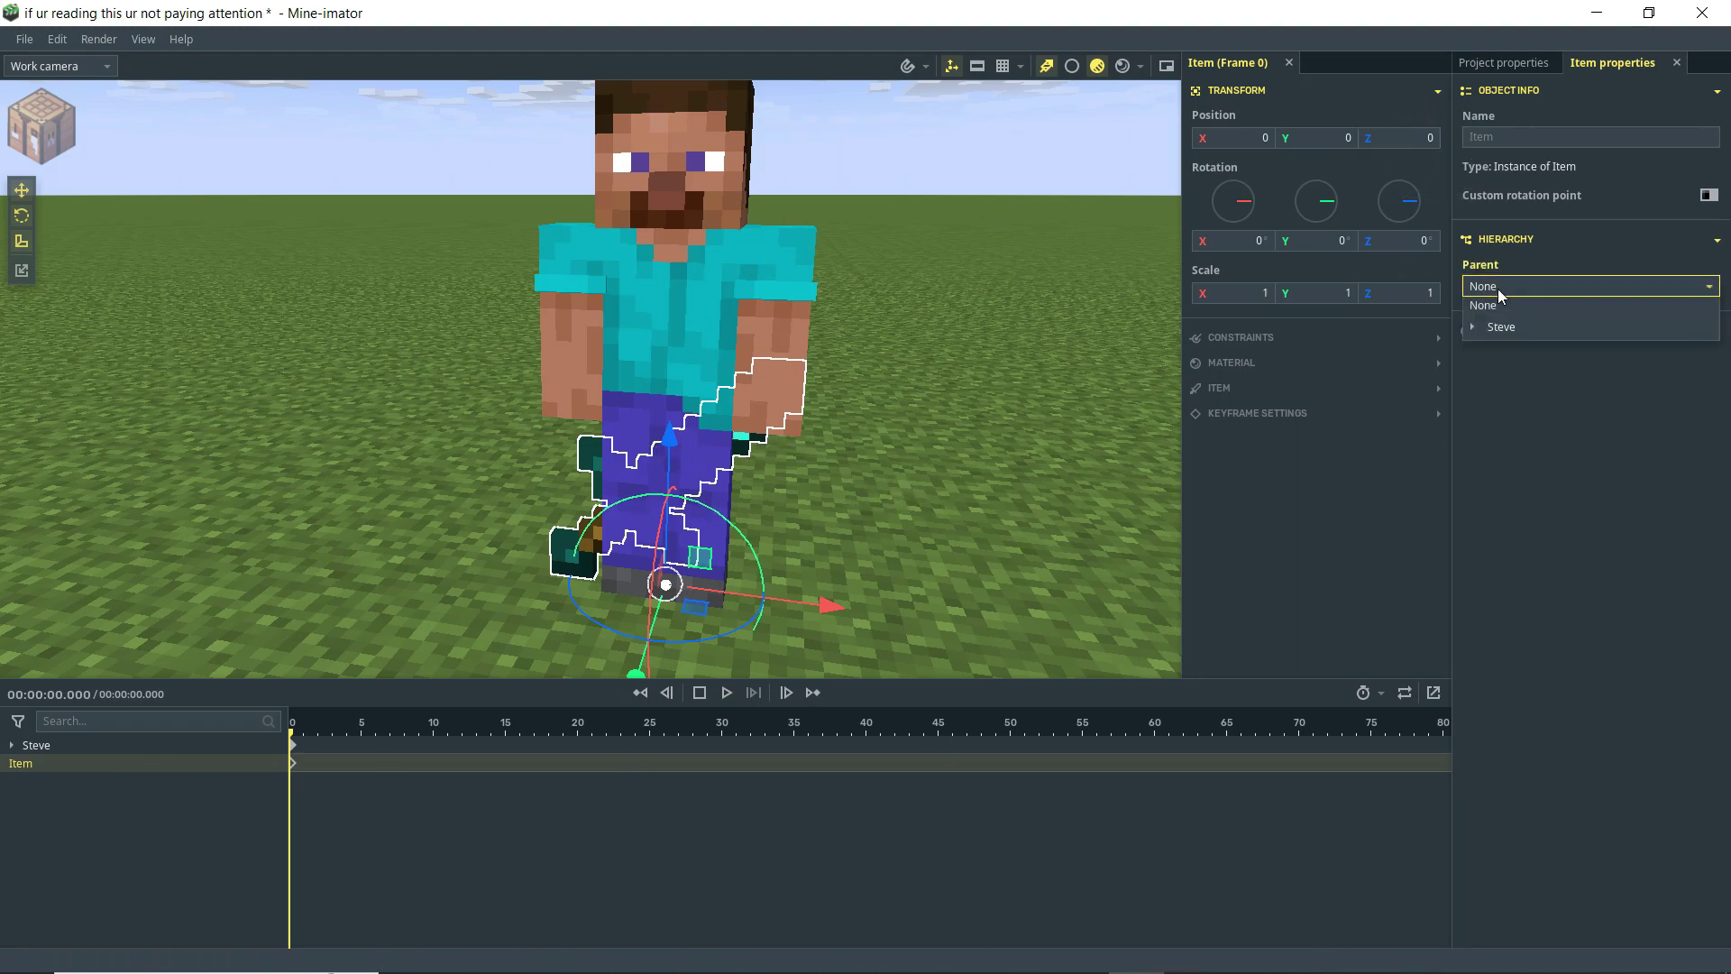
left_click(1474, 335)
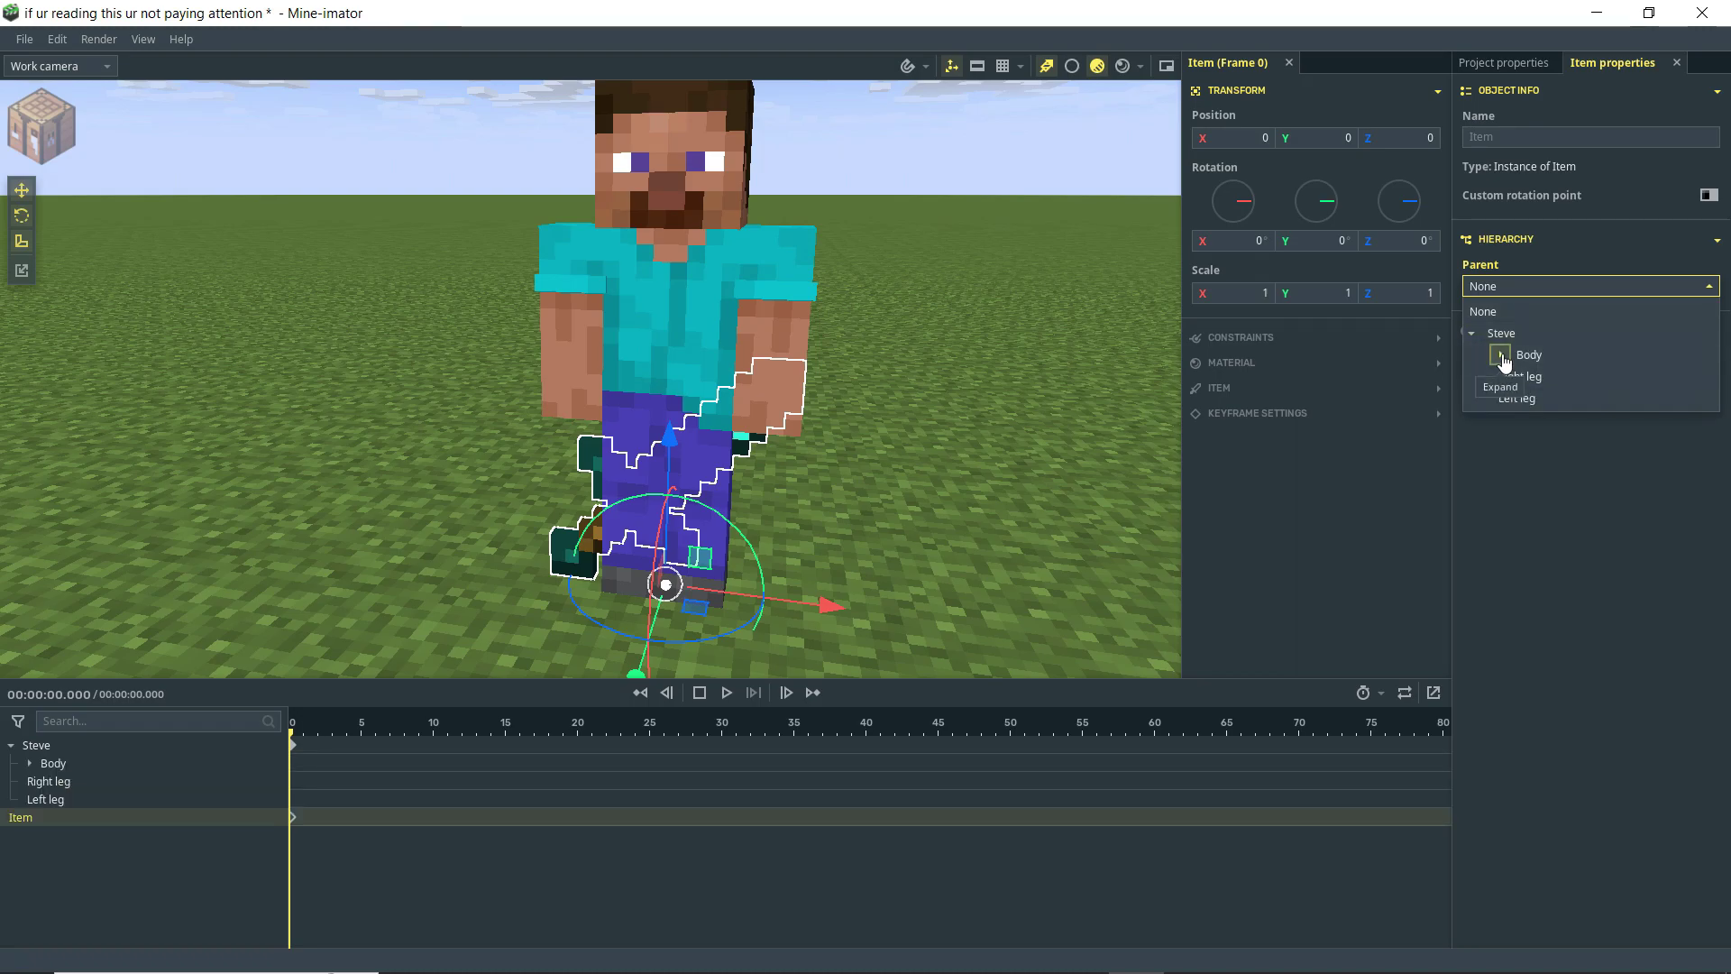
left_click(1501, 354)
left_click(1552, 404)
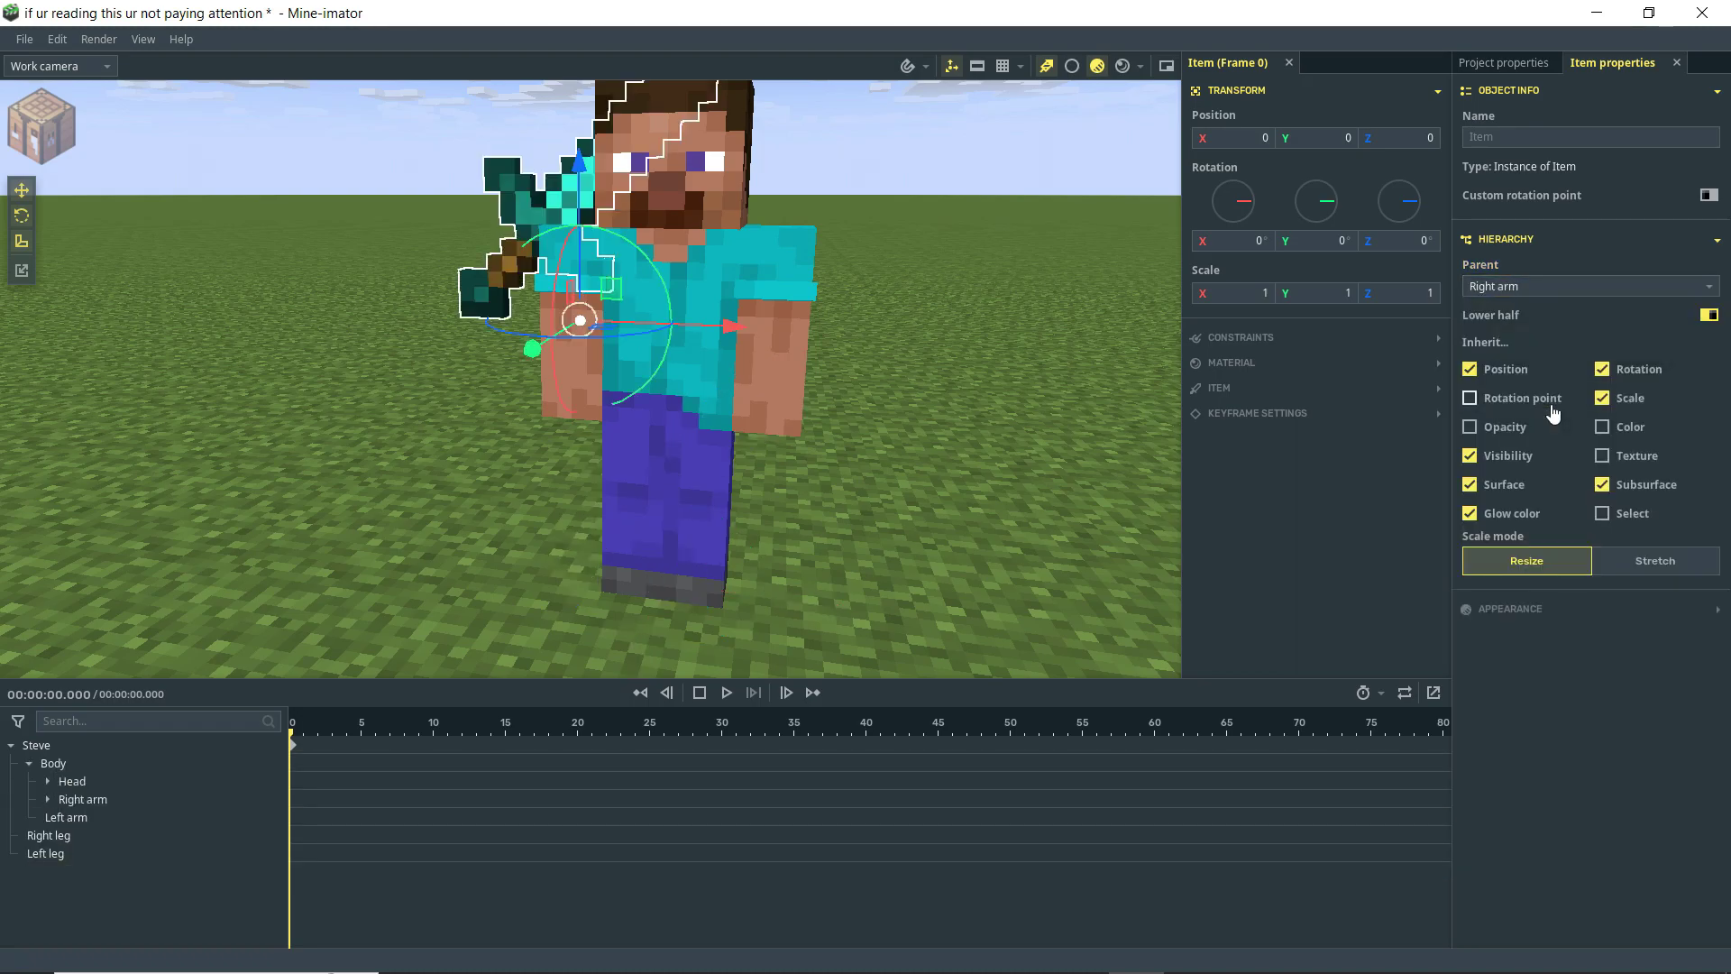
Move the sword down toward Steve's right hand, to about Y 1.23 and Z -4.65
right_click_drag(753, 379, 631, 329)
left_click_drag(754, 379, 938, 298)
middle_click_drag(766, 334, 695, 374)
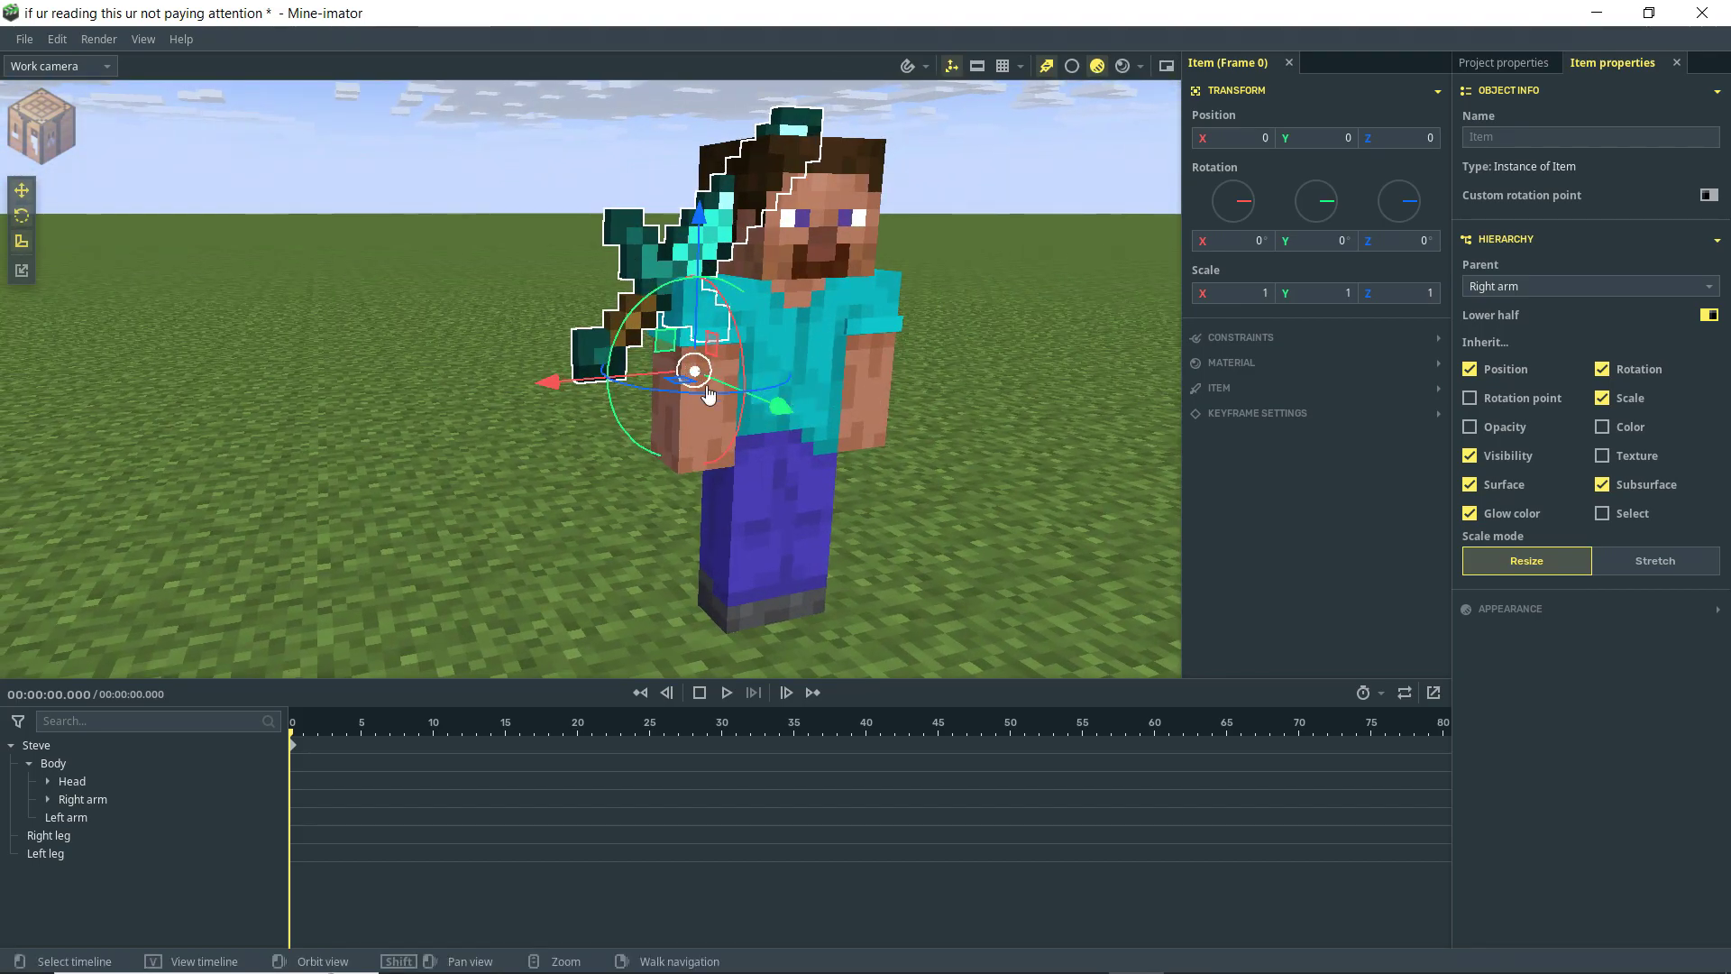
left_click_drag(700, 219, 880, 456)
middle_click_drag(879, 456, 843, 457)
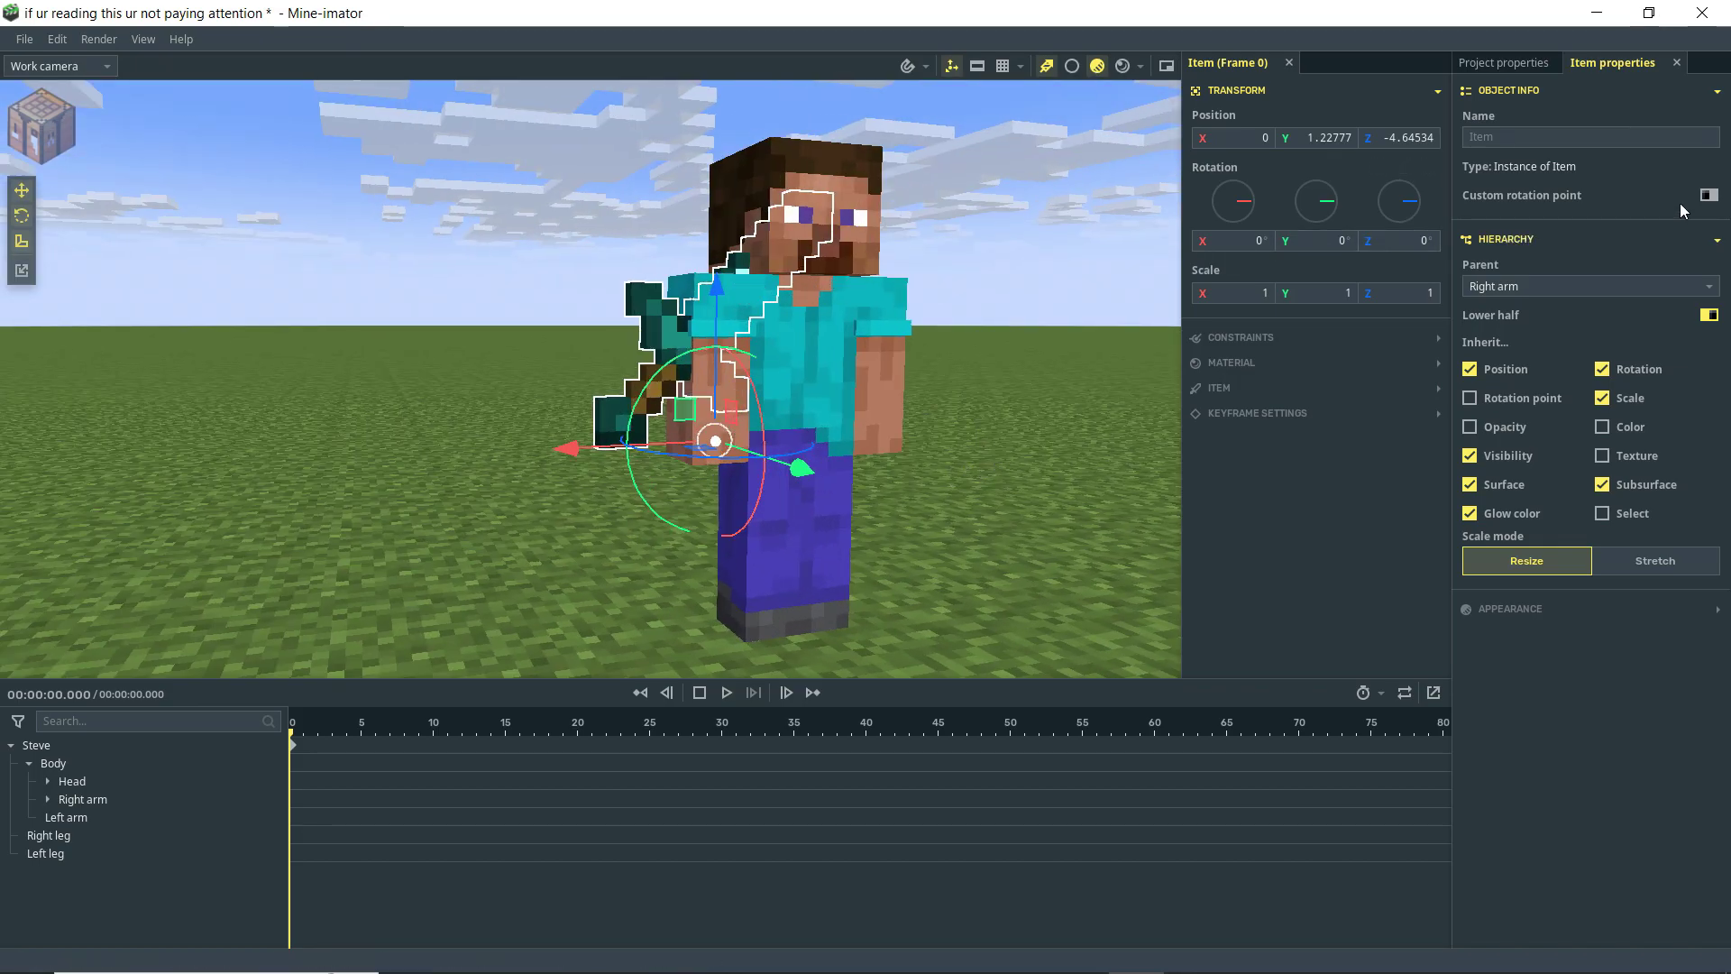
Enable a custom rotation point for the sword and set its X and Z to 3.5
left_click(1709, 195)
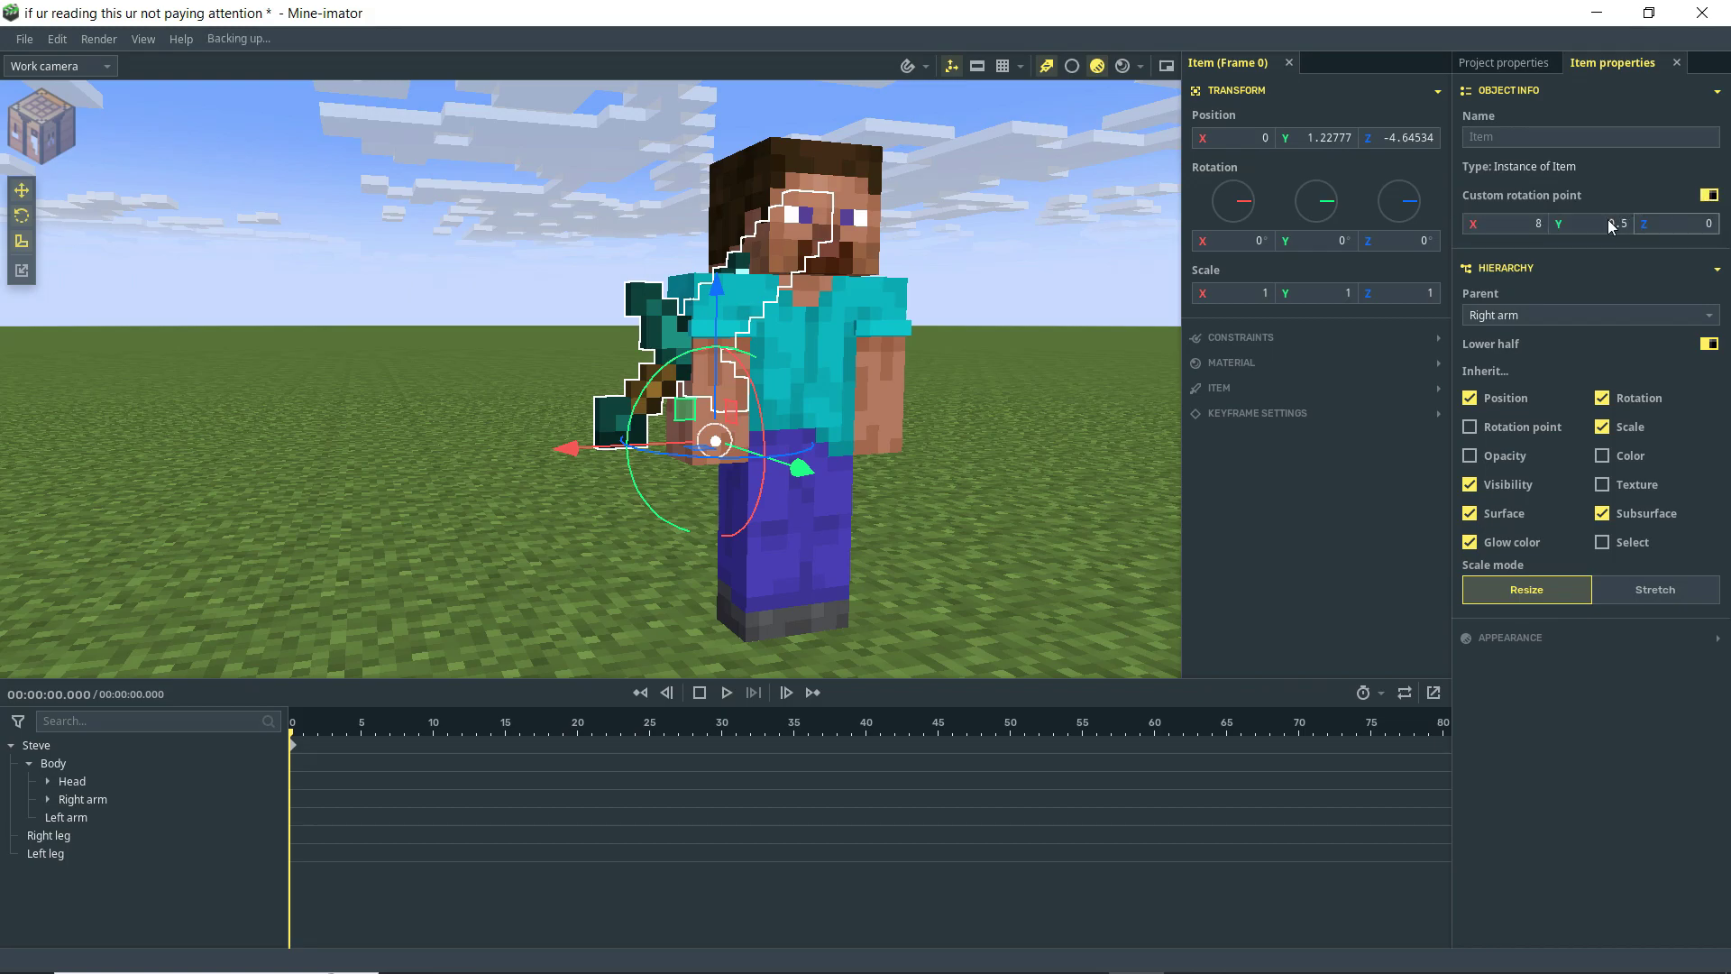
left_click_drag(1669, 230, 1710, 230)
left_click_drag(1516, 228, 1497, 228)
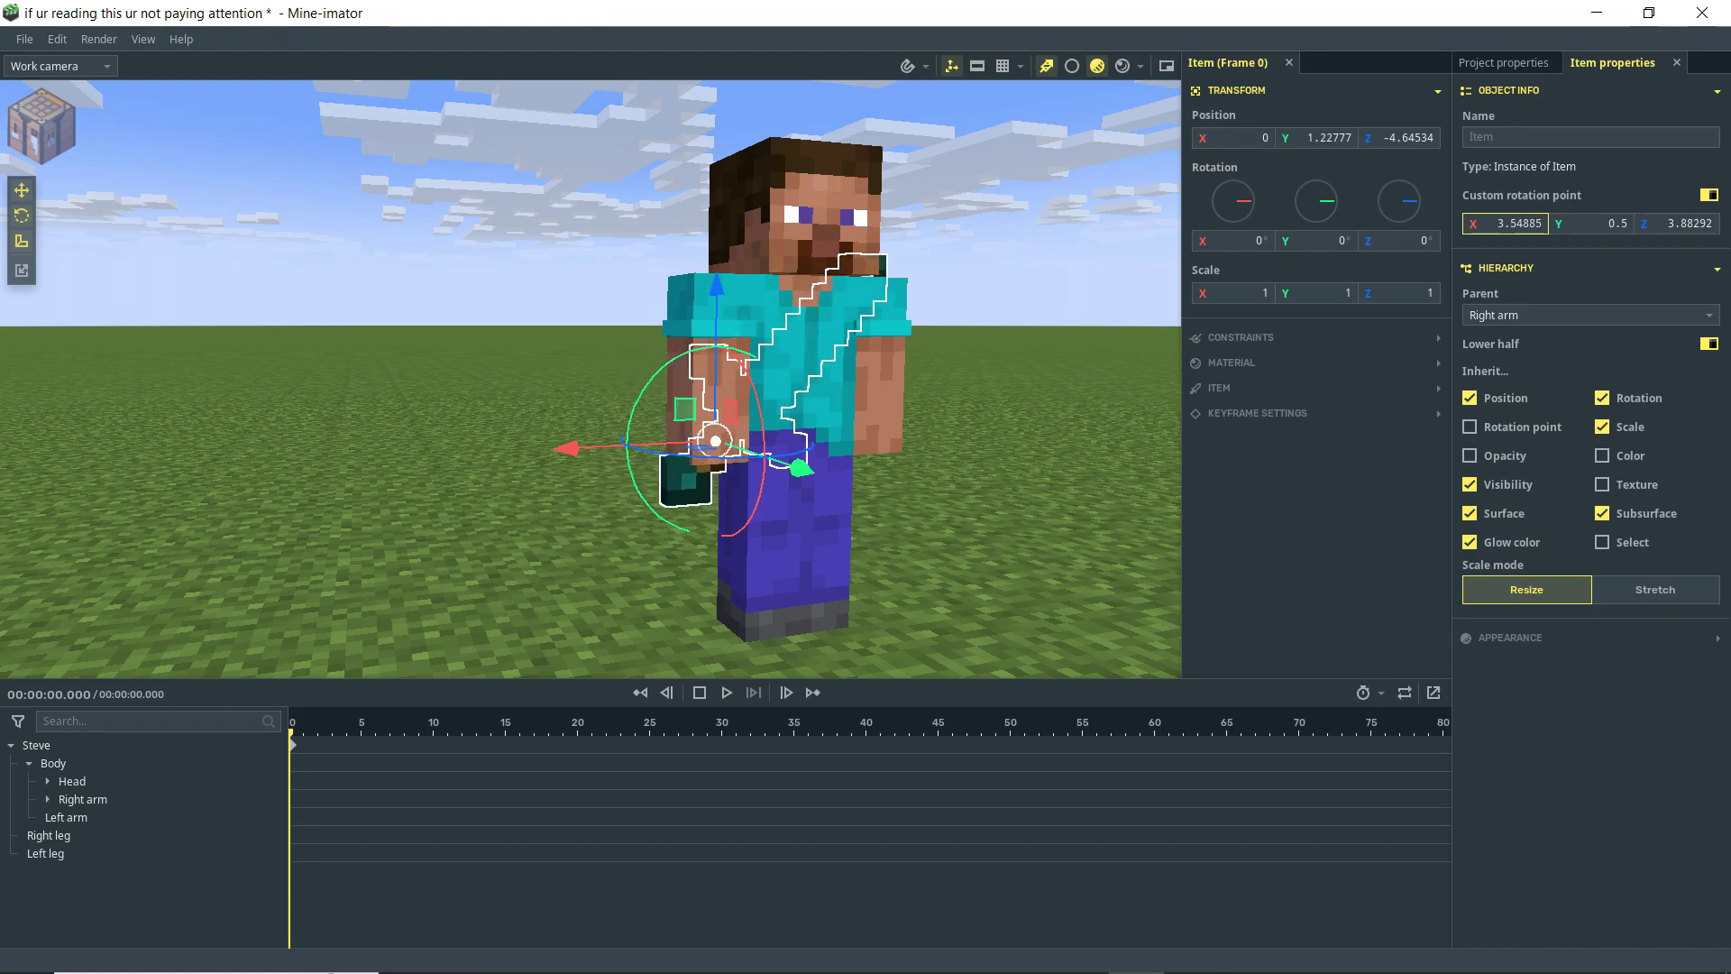
type("-3.5")
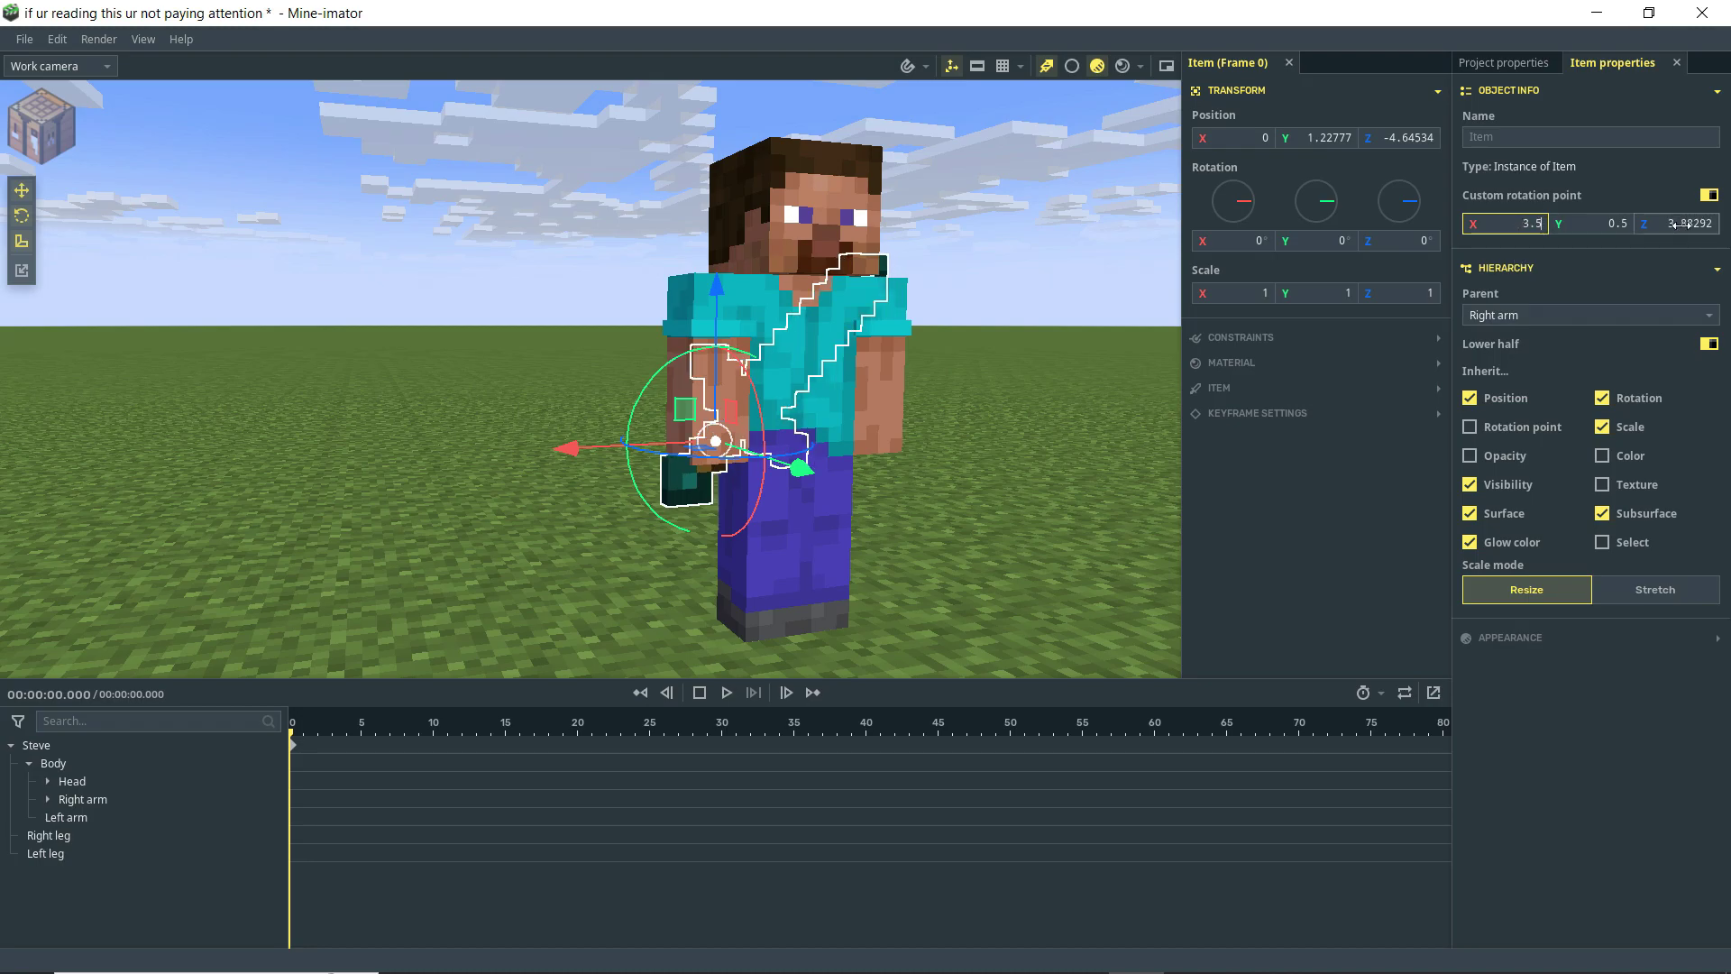
type("3.5")
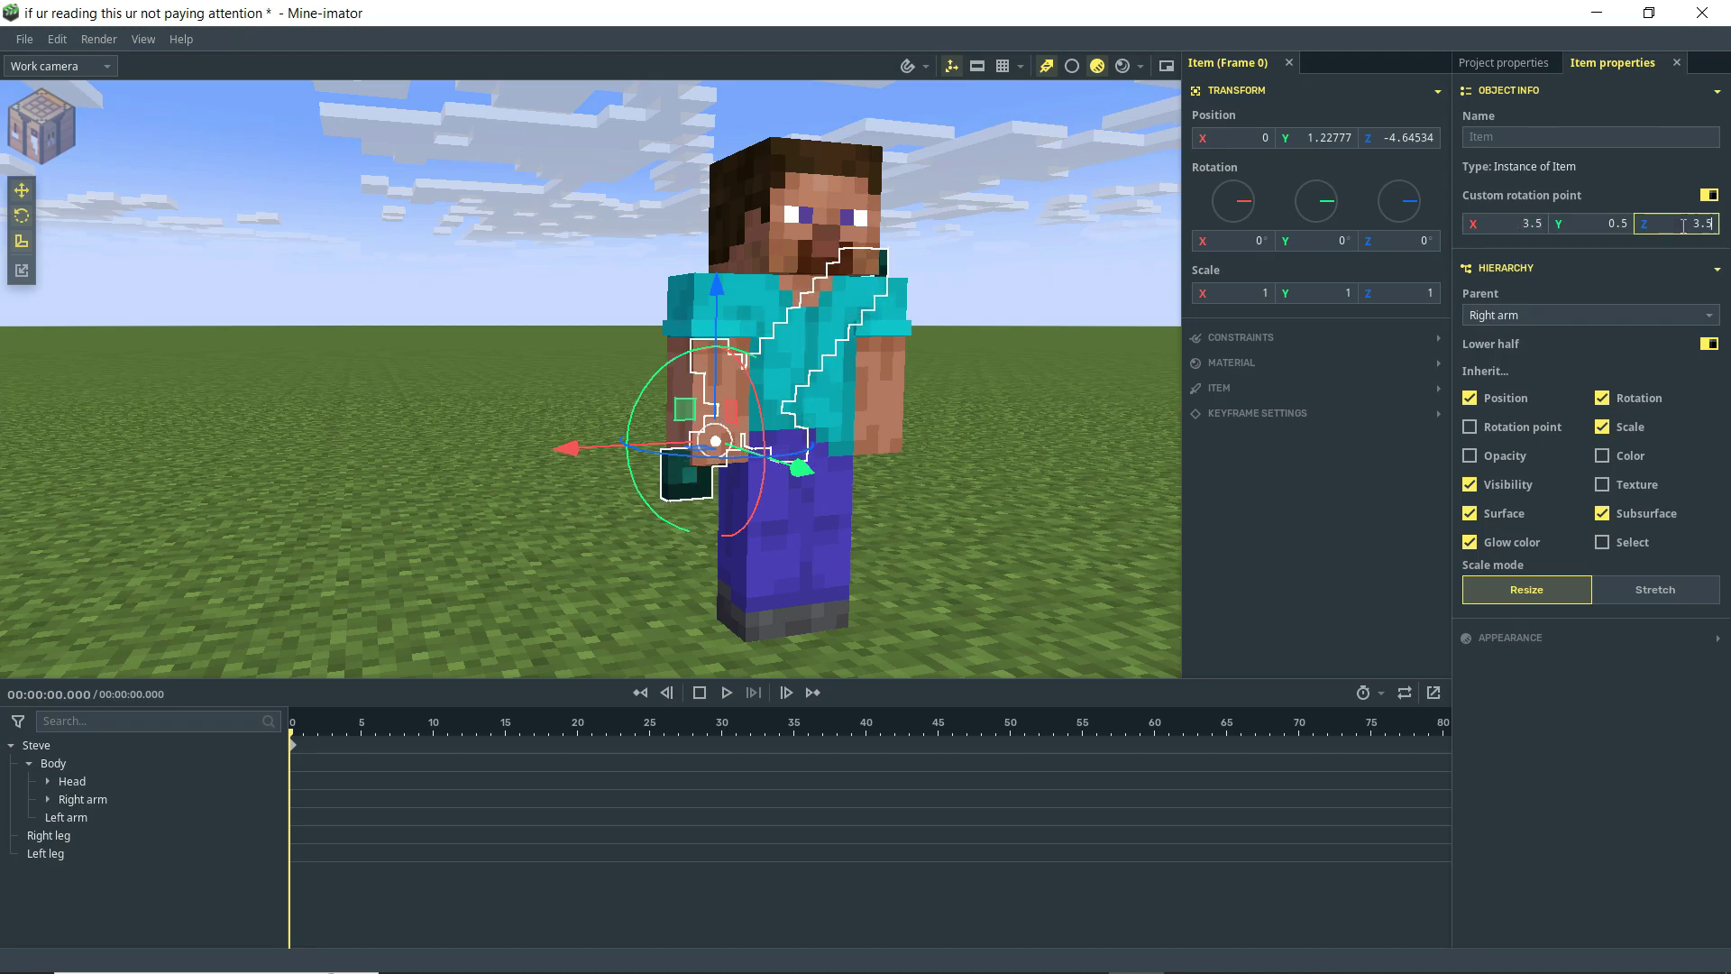
Set the sword's Z rotation to -90°, rotate it to about -41° on Y, and save the project
left_click_drag(894, 439, 1073, 411)
middle_click_drag(918, 397, 830, 483)
left_click_drag(748, 453, 1262, 253)
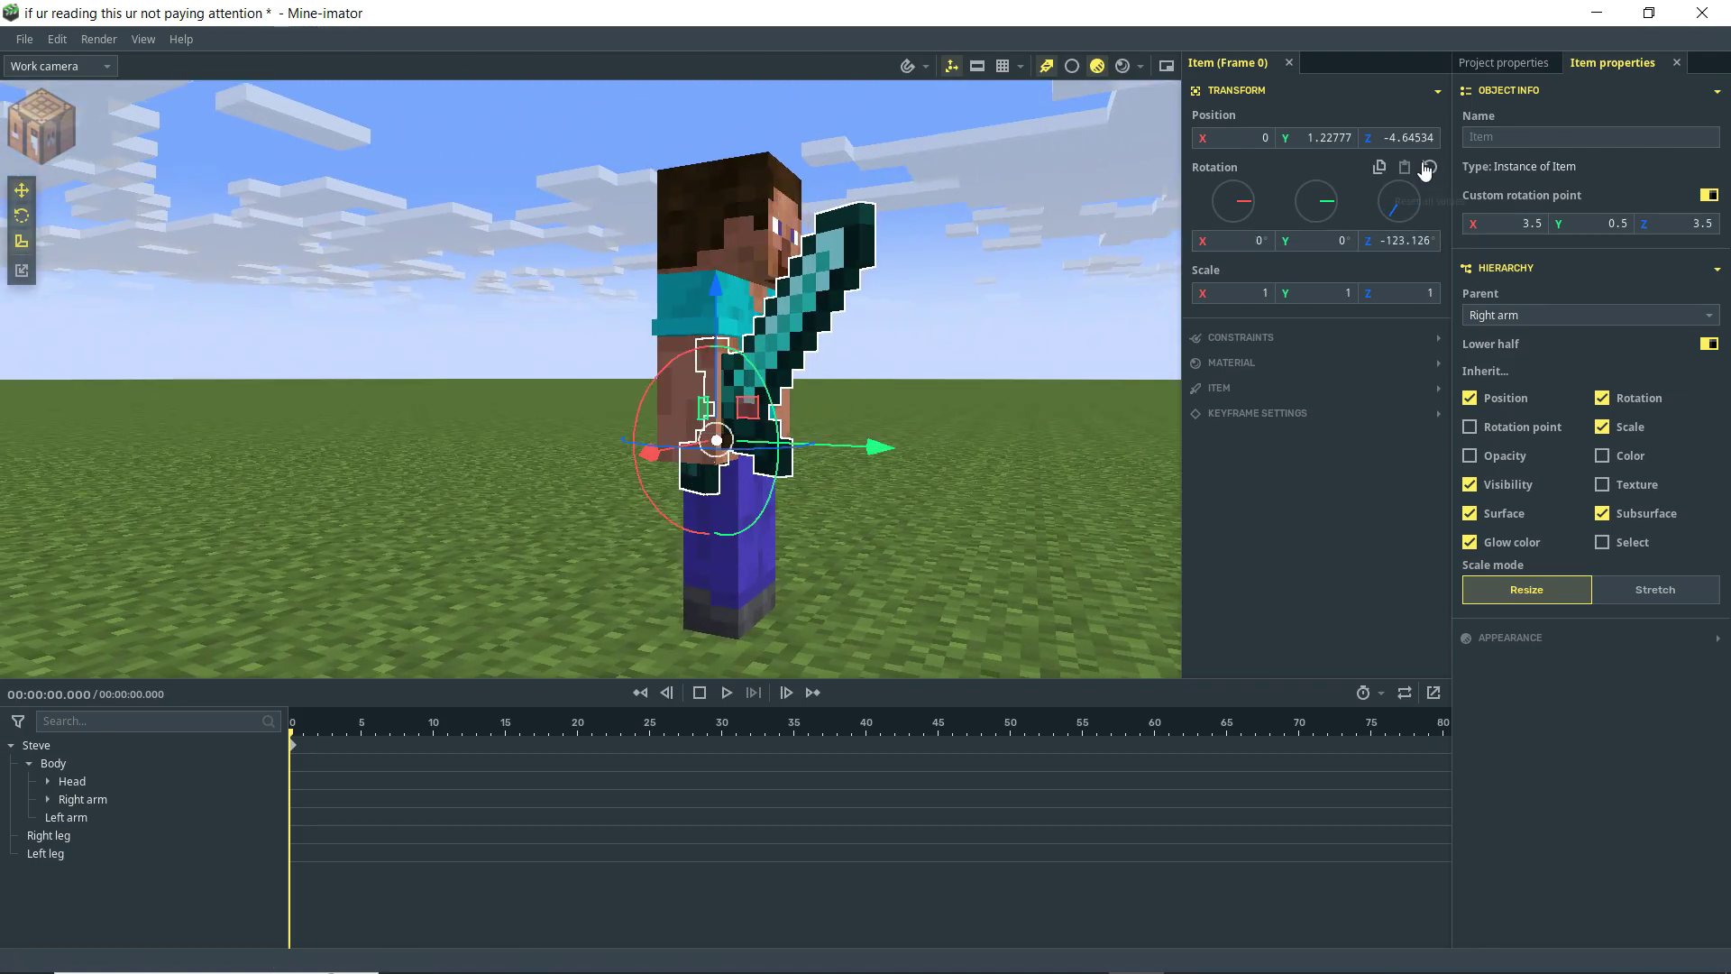
left_click(1396, 239)
type("-90")
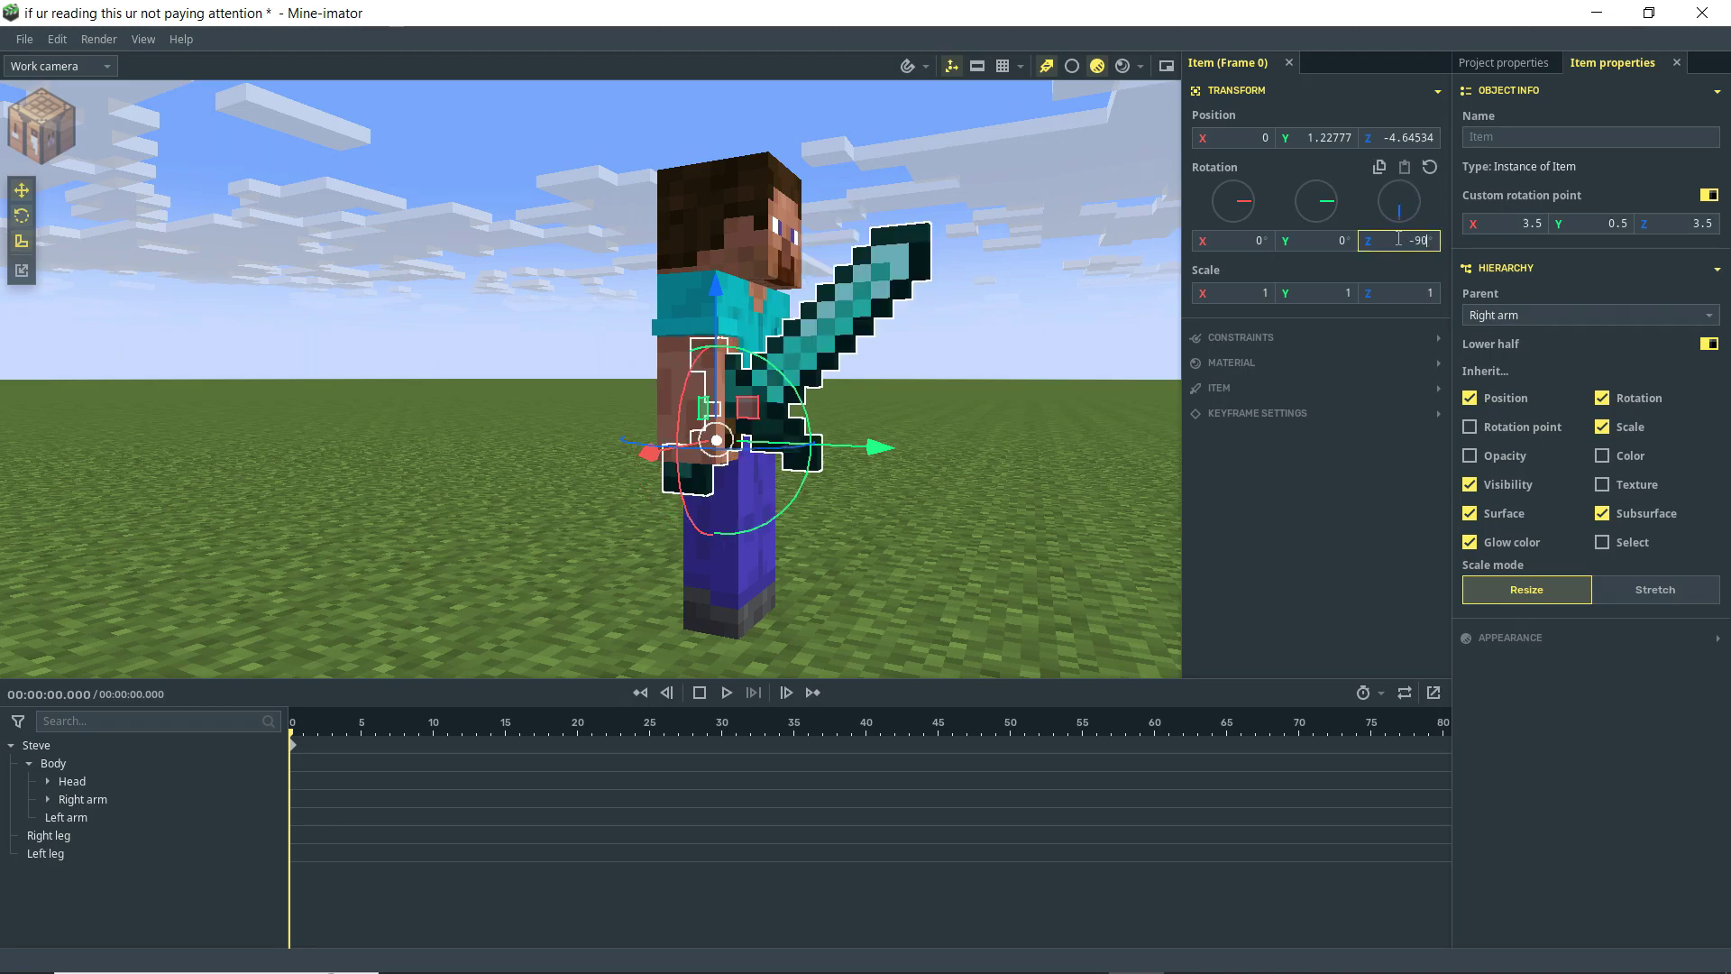
left_click_drag(942, 498, 1023, 546)
left_click_drag(798, 393, 879, 465)
left_click_drag(896, 403, 955, 310)
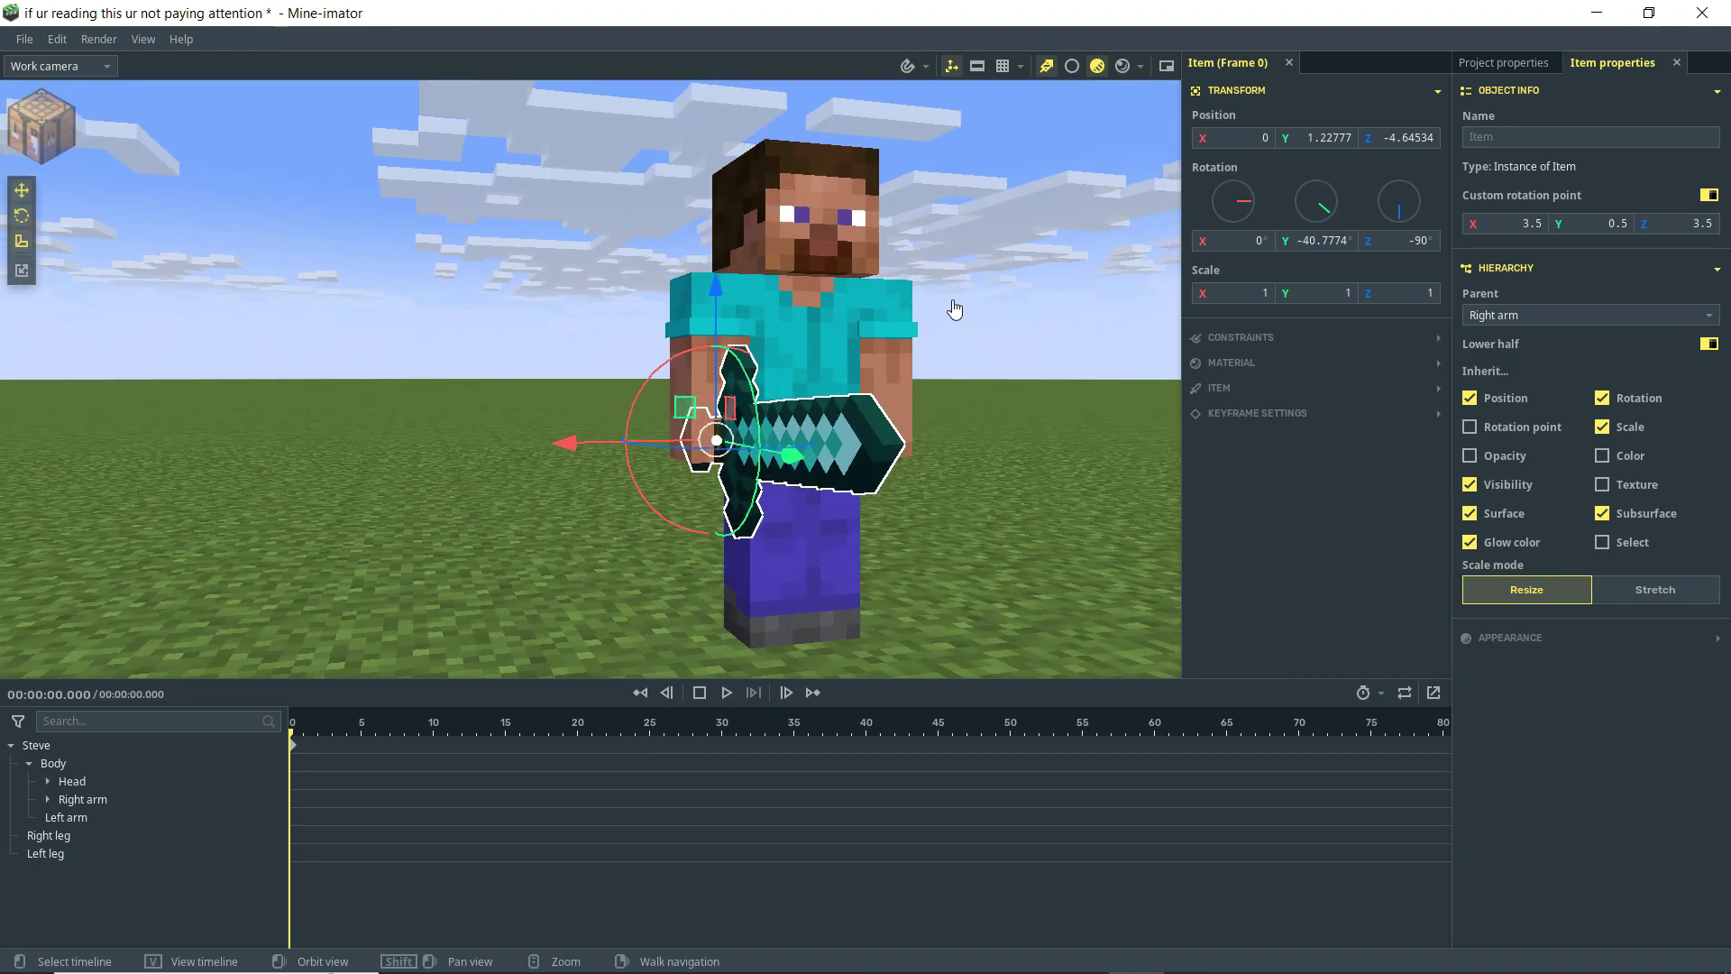
key("ctrl+s")
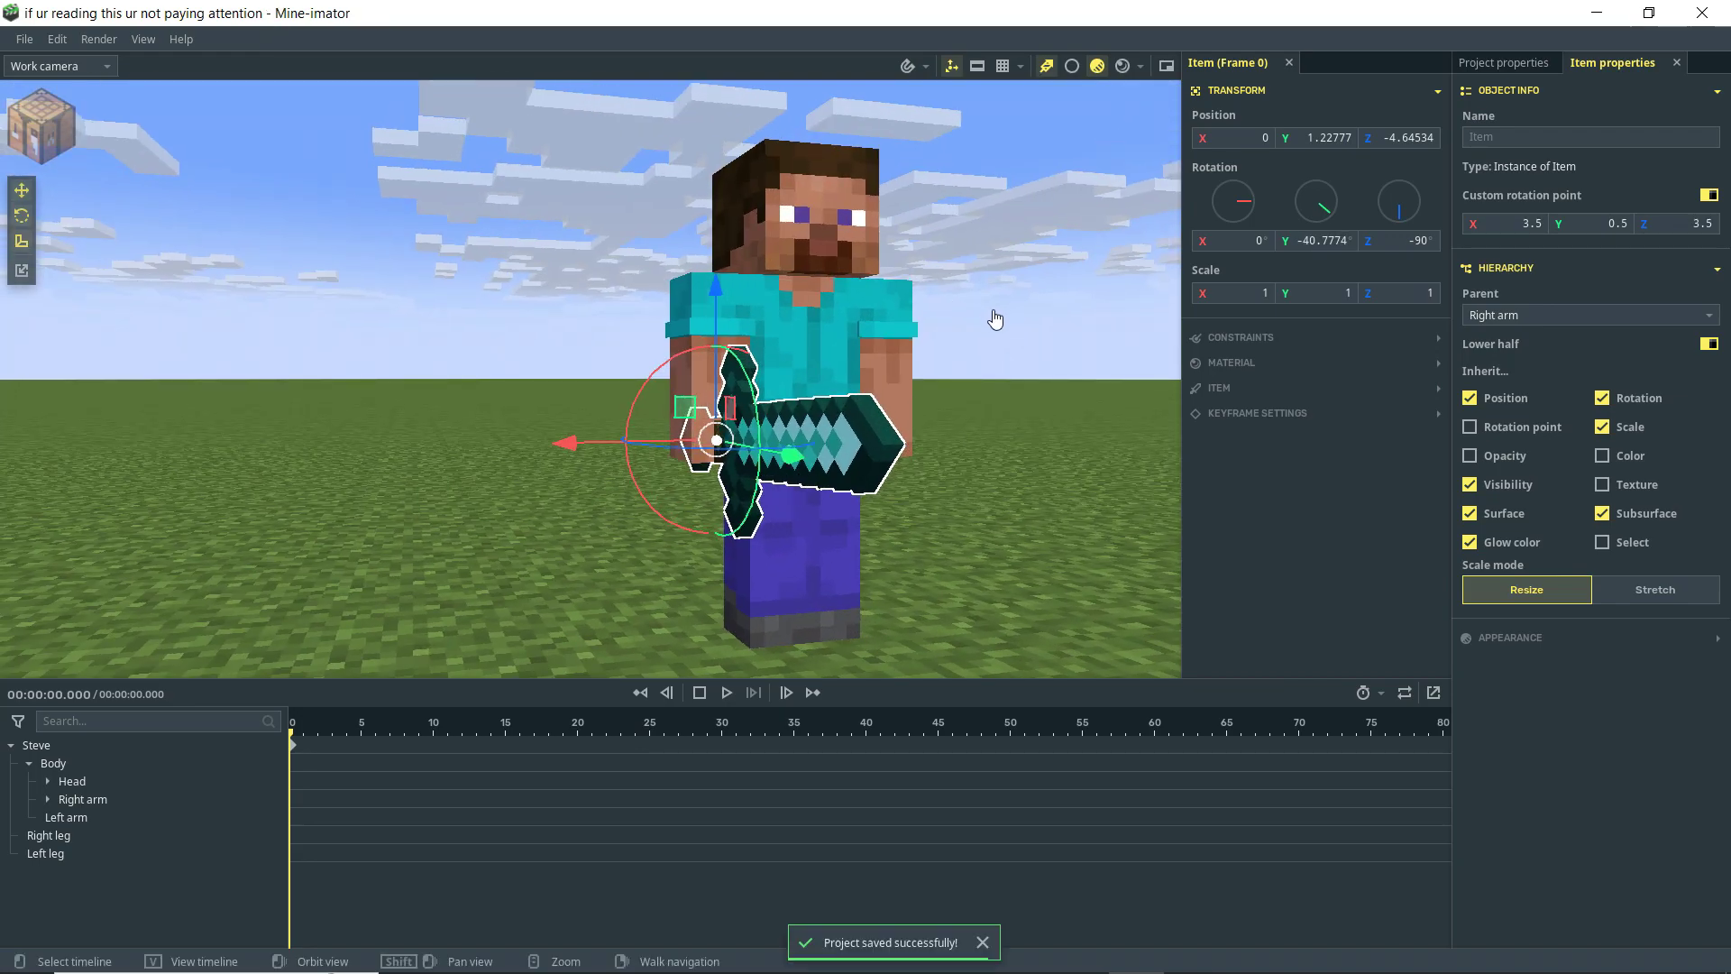
Rotate Steve's right arm to about -5° on X and select the sword item nested under it
left_click(747, 308)
left_click_drag(750, 257, 812, 257)
left_click_drag(950, 313, 902, 550)
middle_click_drag(767, 279, 834, 439)
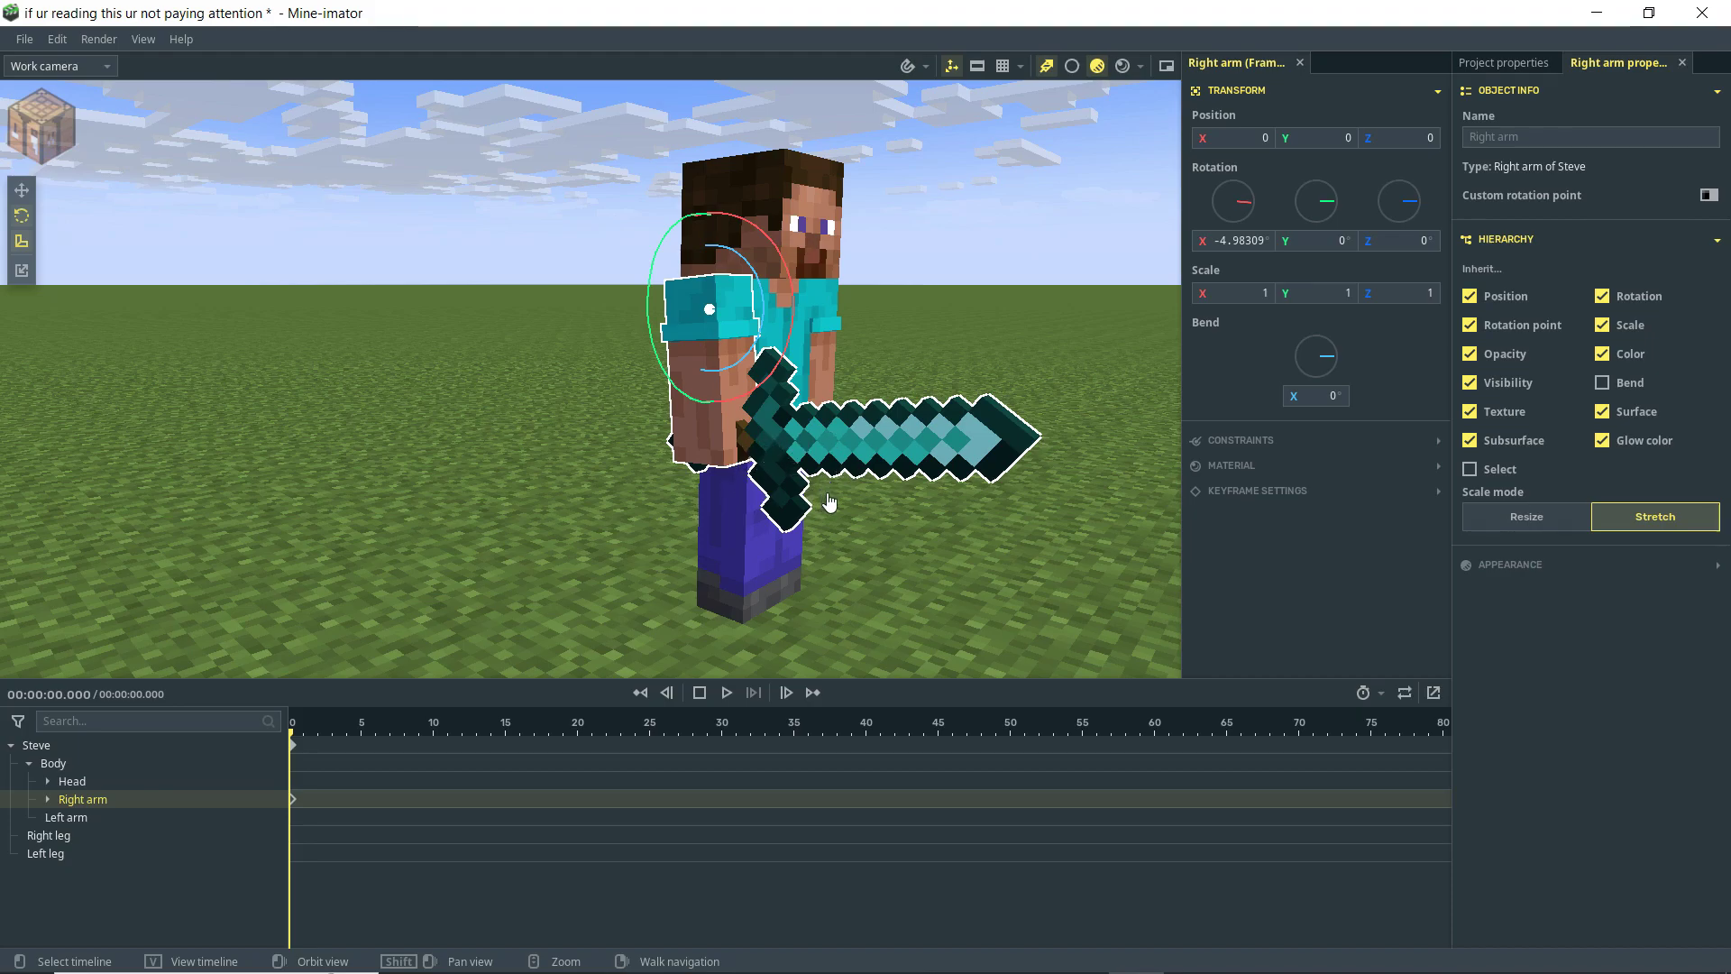
left_click(48, 800)
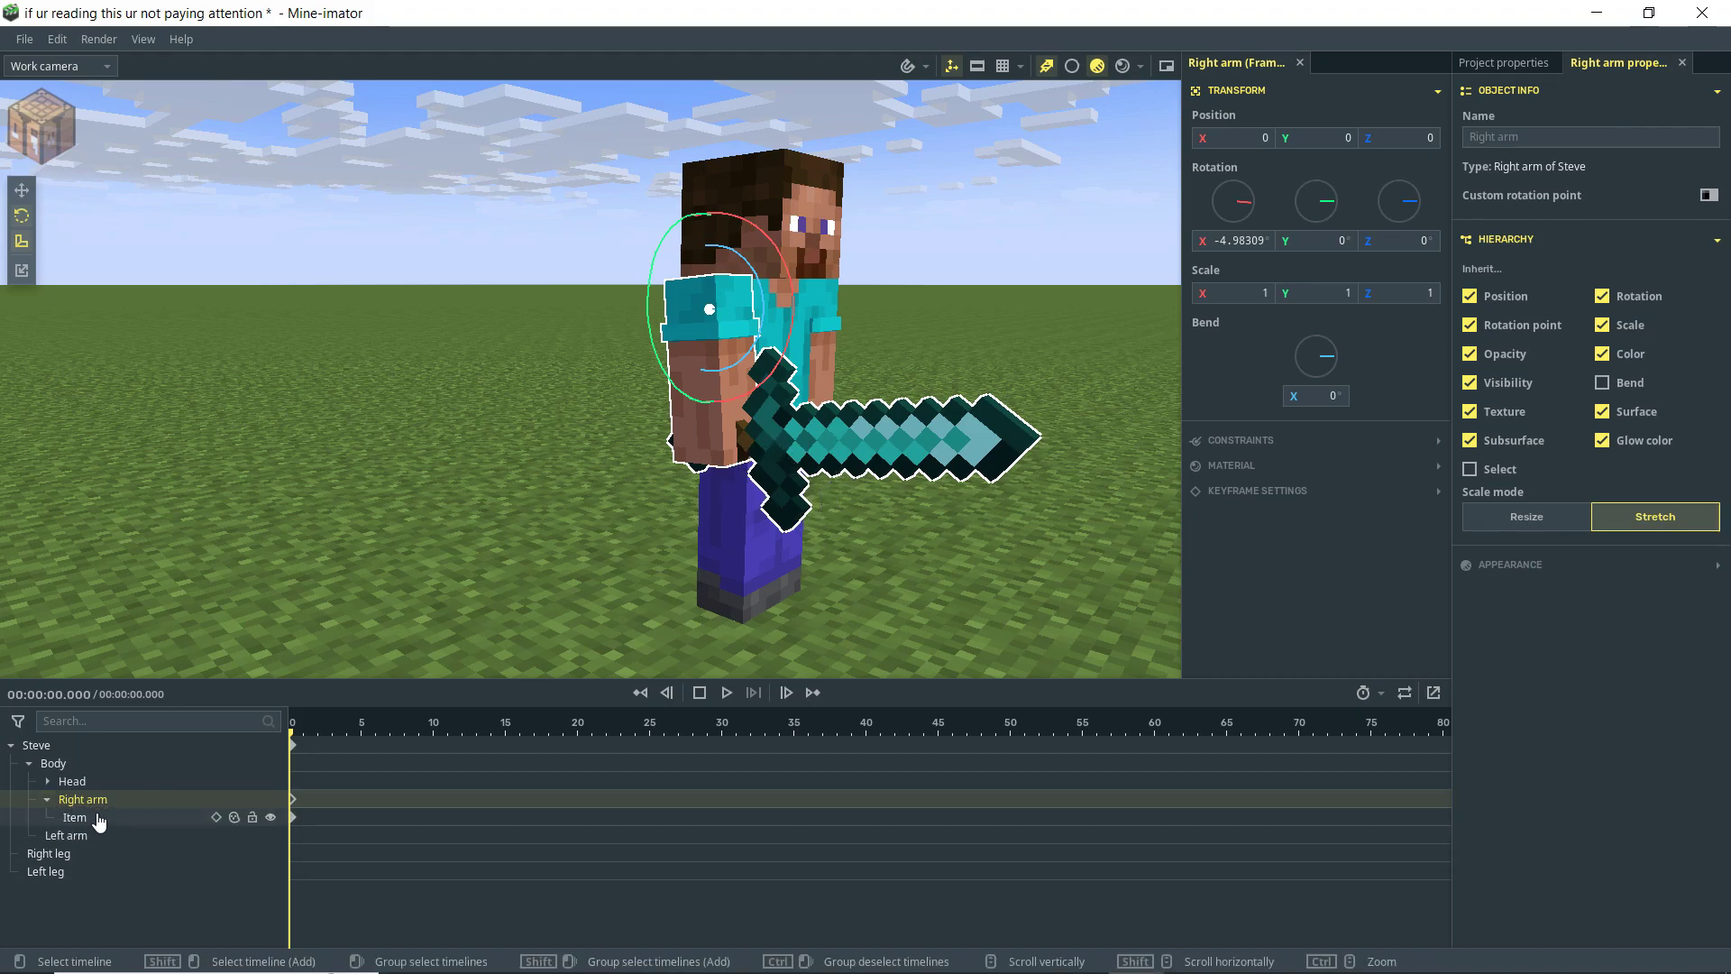
left_click(83, 820)
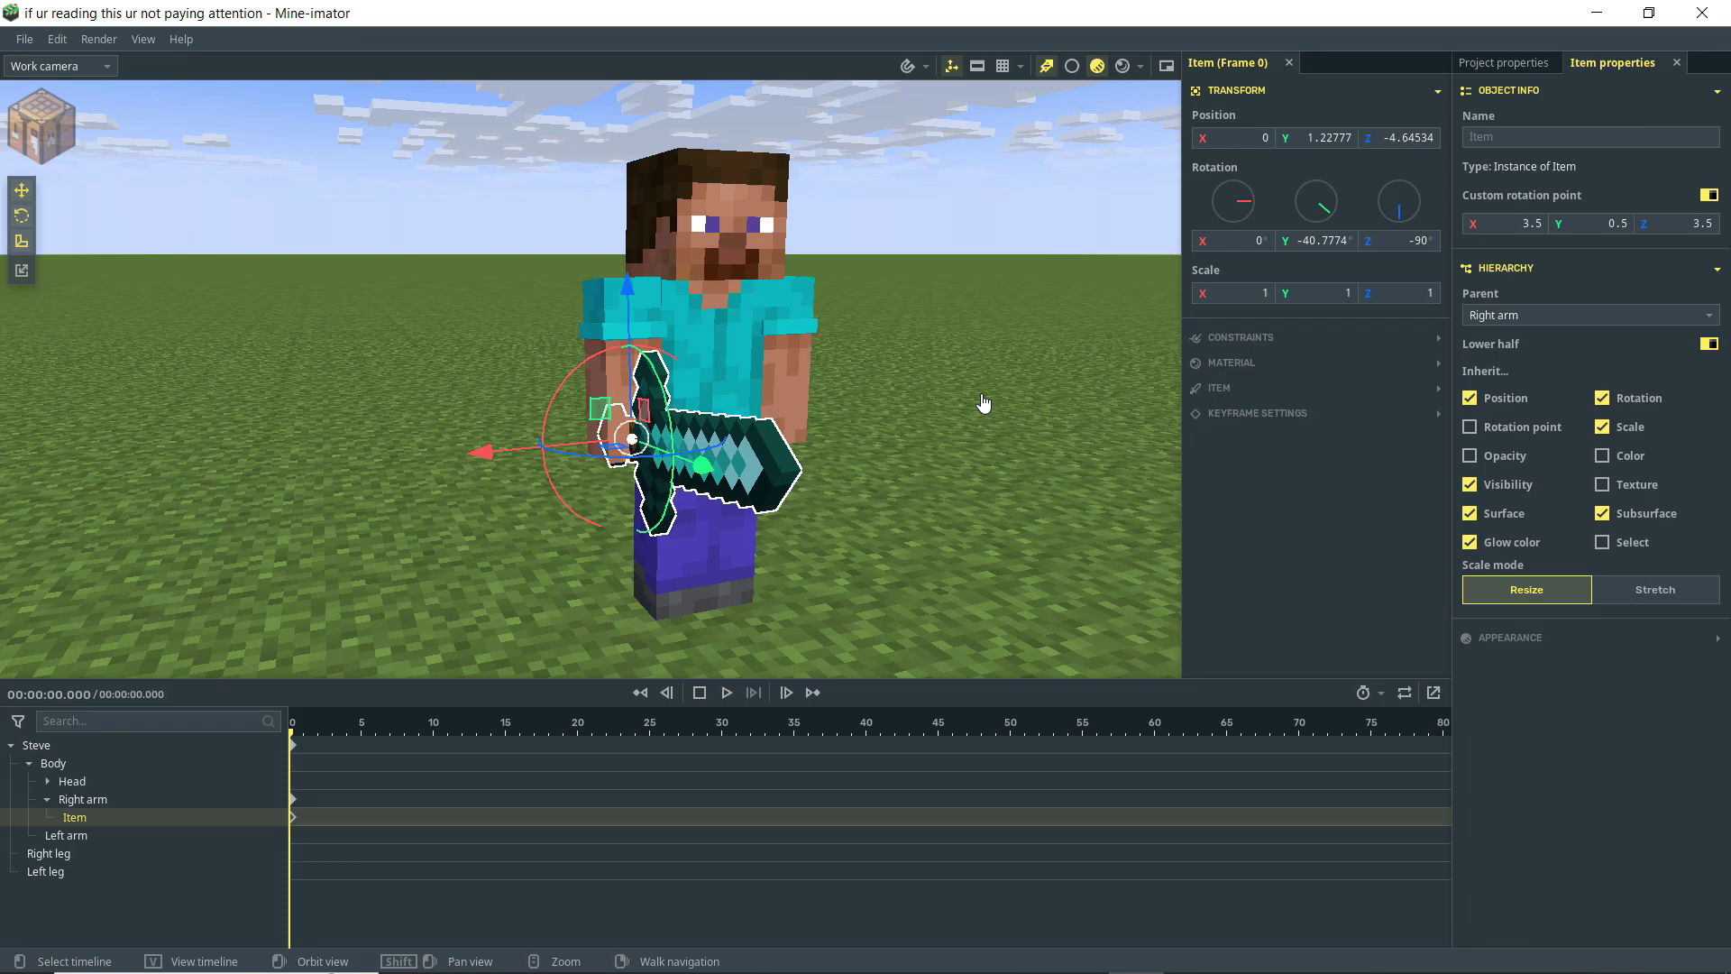
Add a path object to the scene and reset its position values
left_click(60, 126)
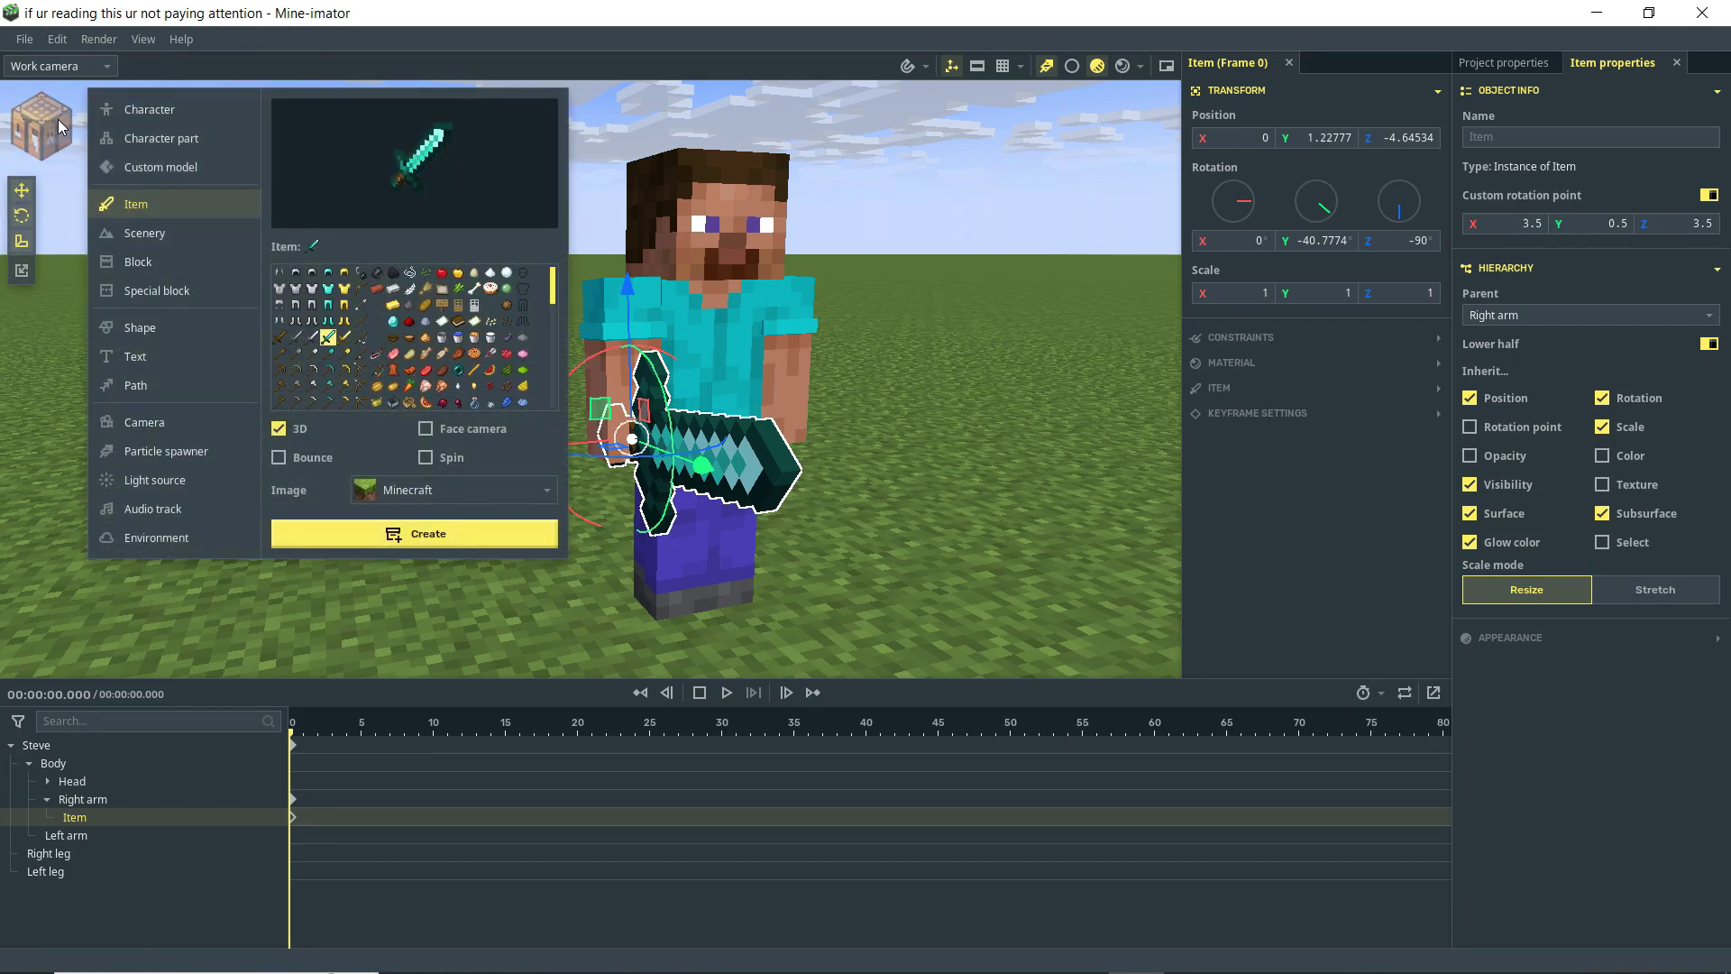
left_click(140, 385)
left_click(391, 533)
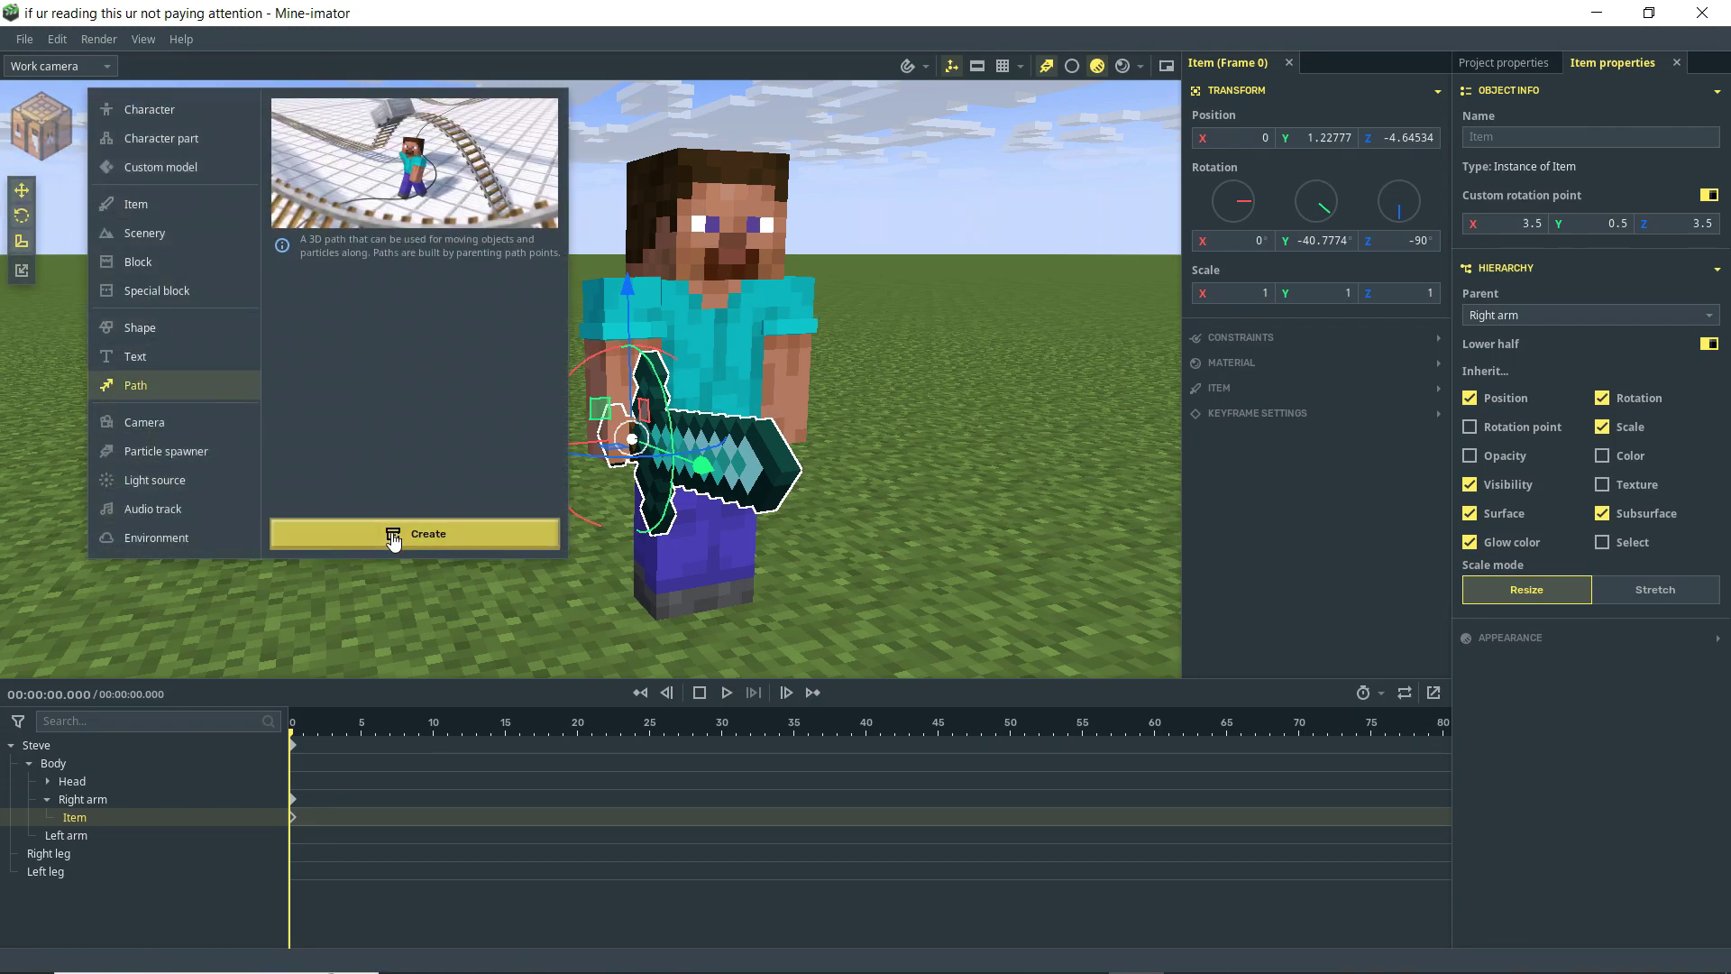
left_click(501, 611)
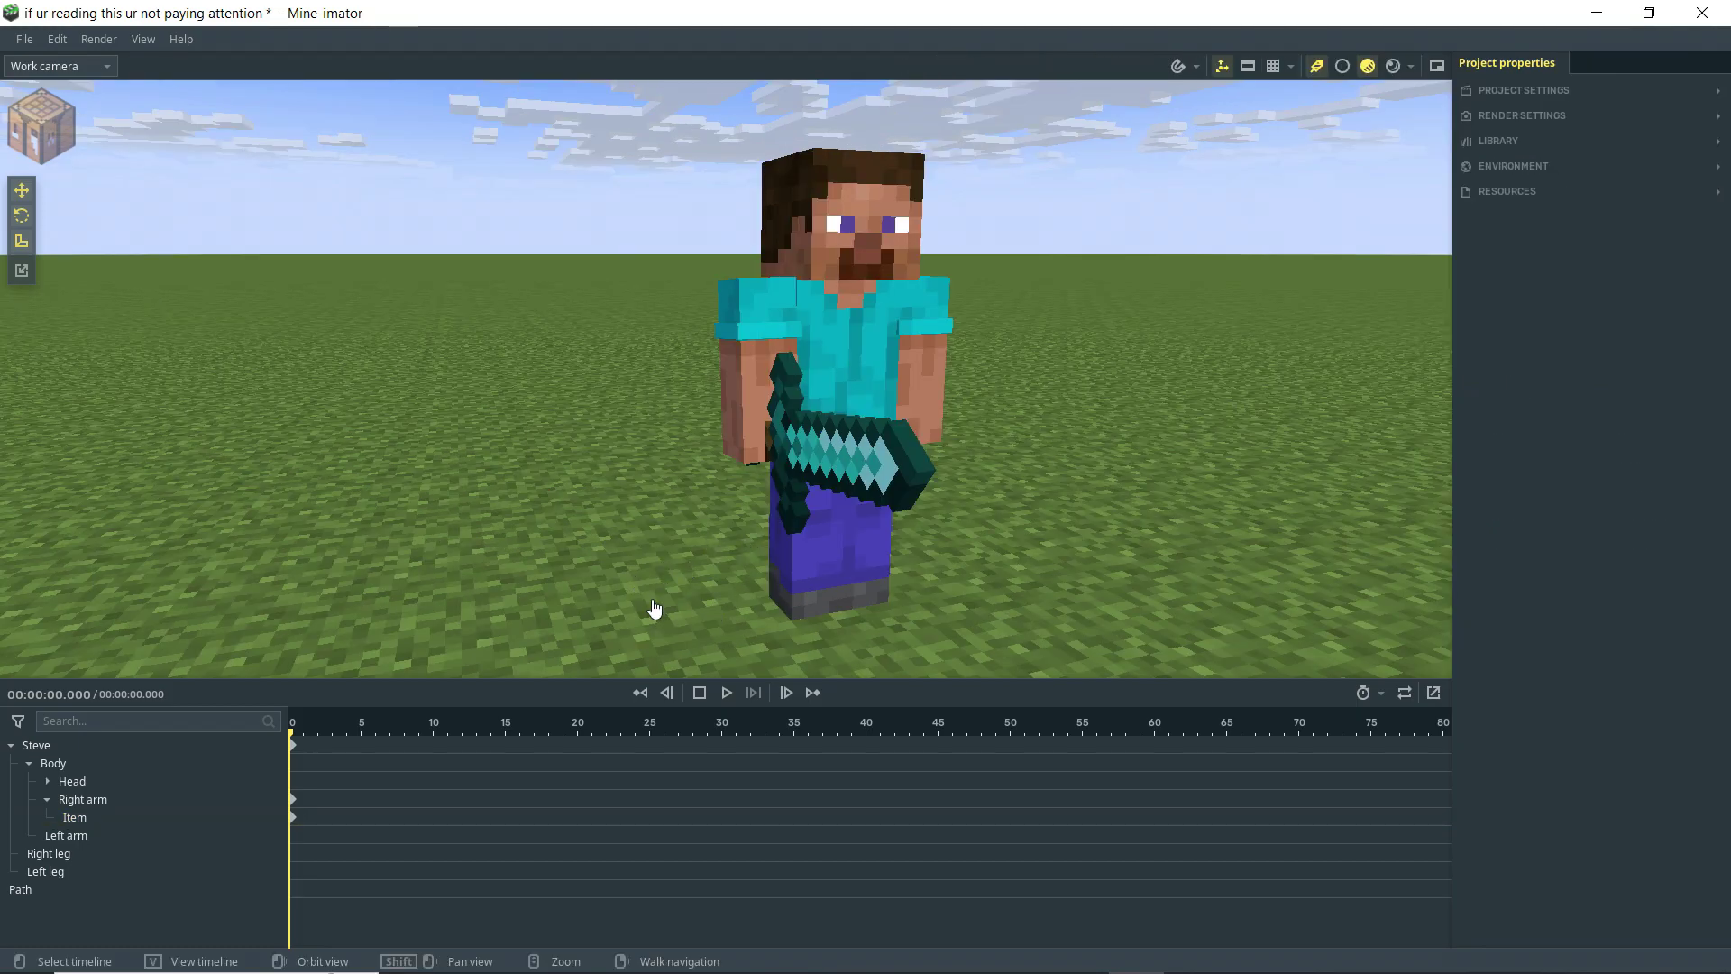
left_click(20, 889)
right_click_drag(669, 394, 651, 442)
left_click_drag(710, 465, 834, 451)
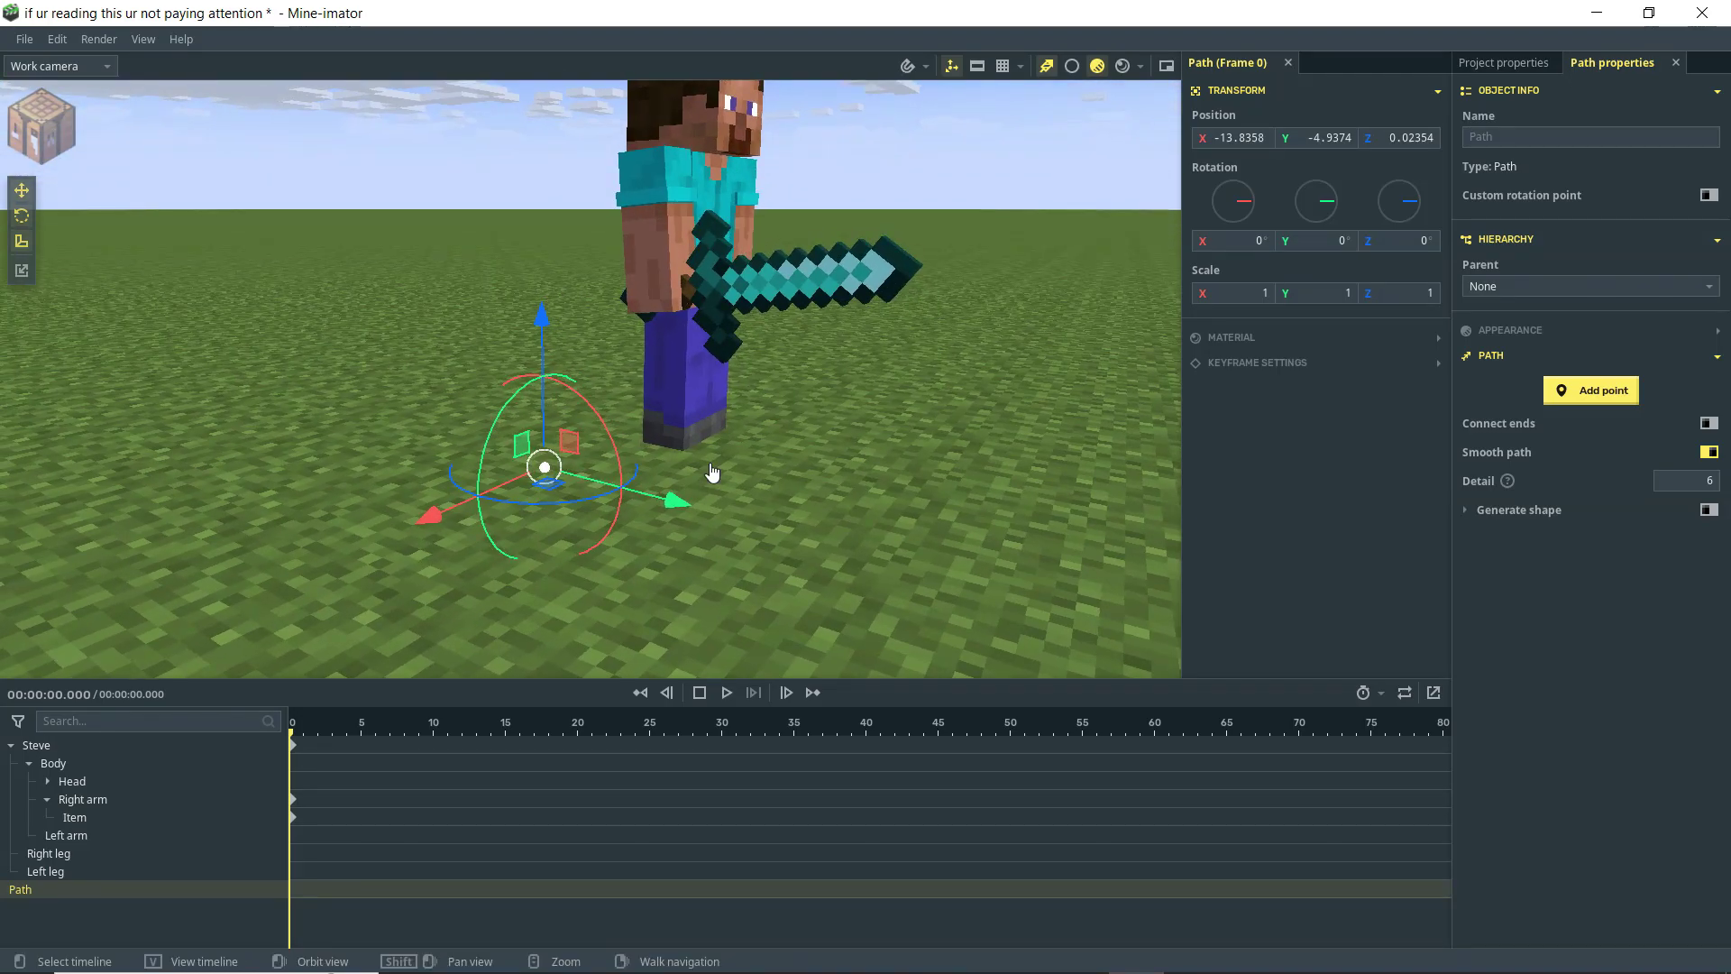
left_click(1430, 116)
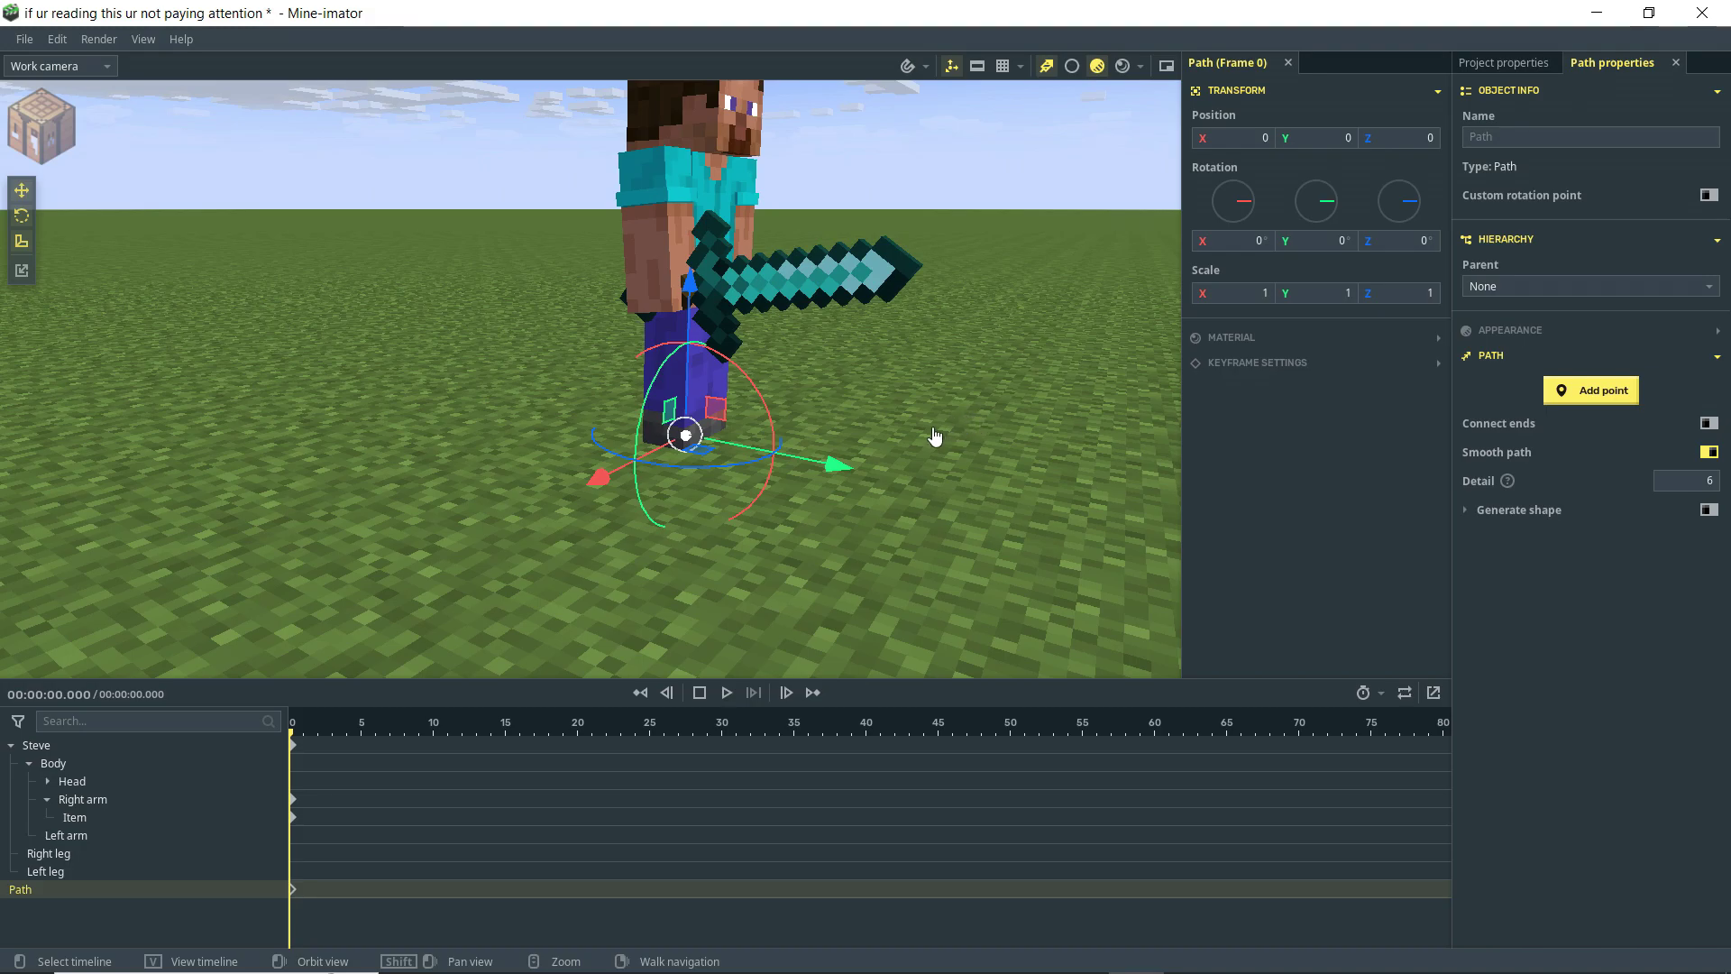
Add two points to the path and move the second one out in front of Steve to about Y 19.7
left_click(1614, 397)
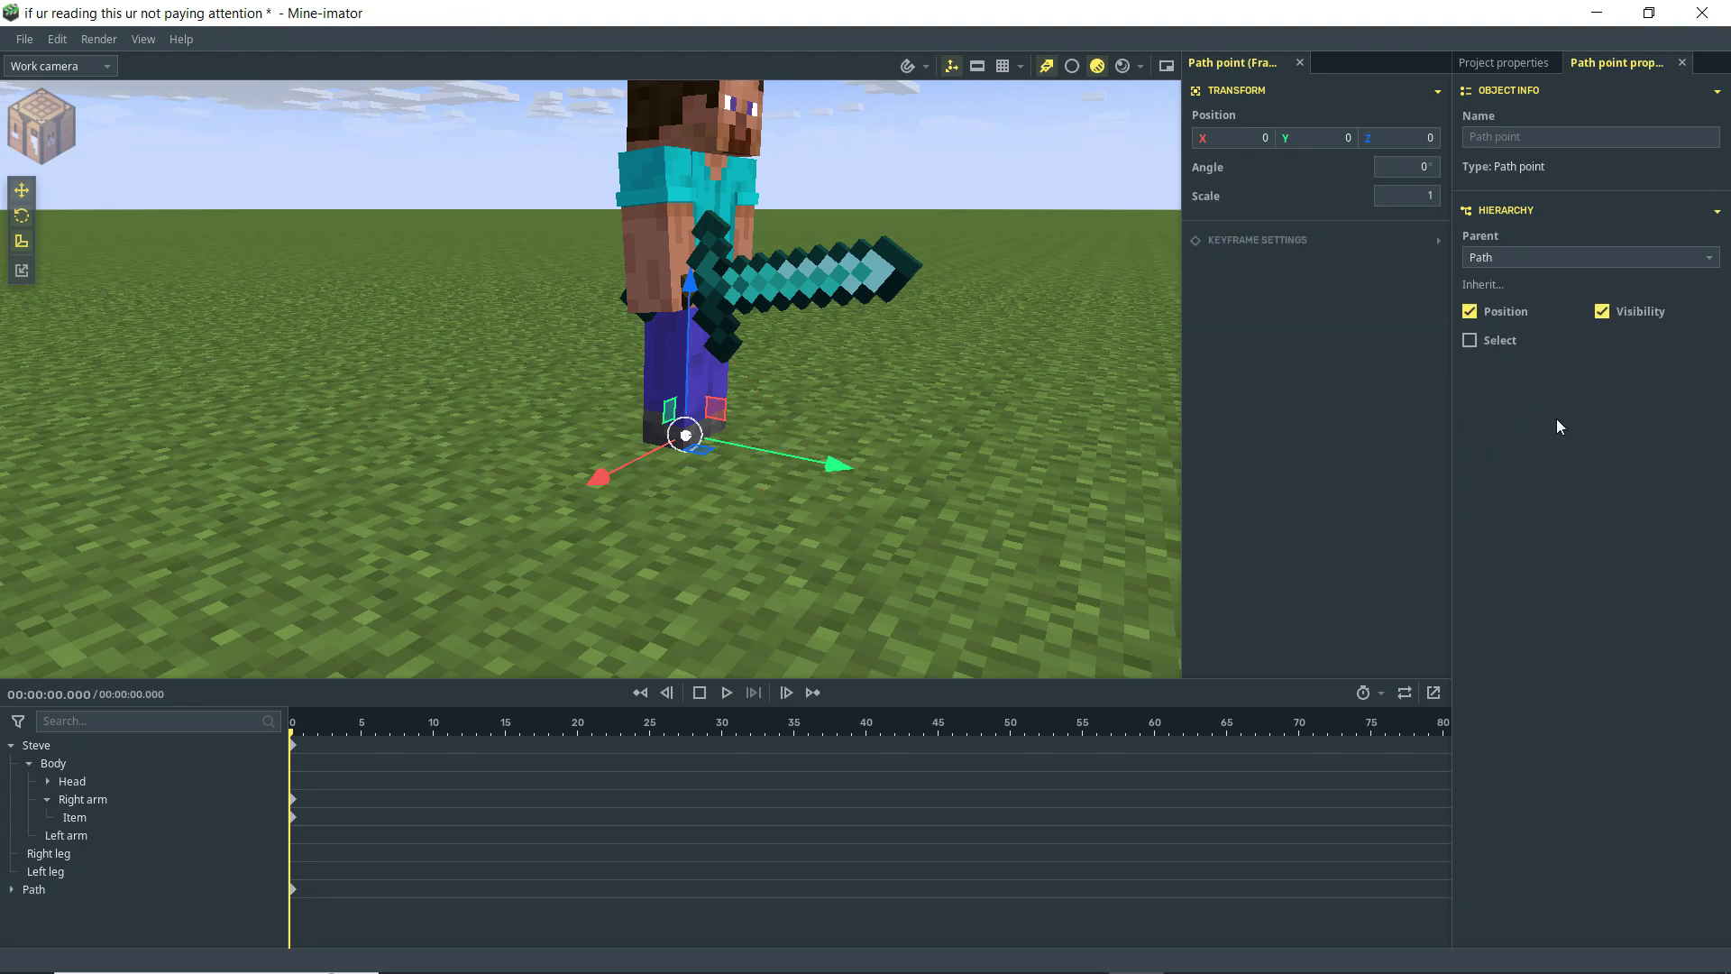
left_click(13, 890)
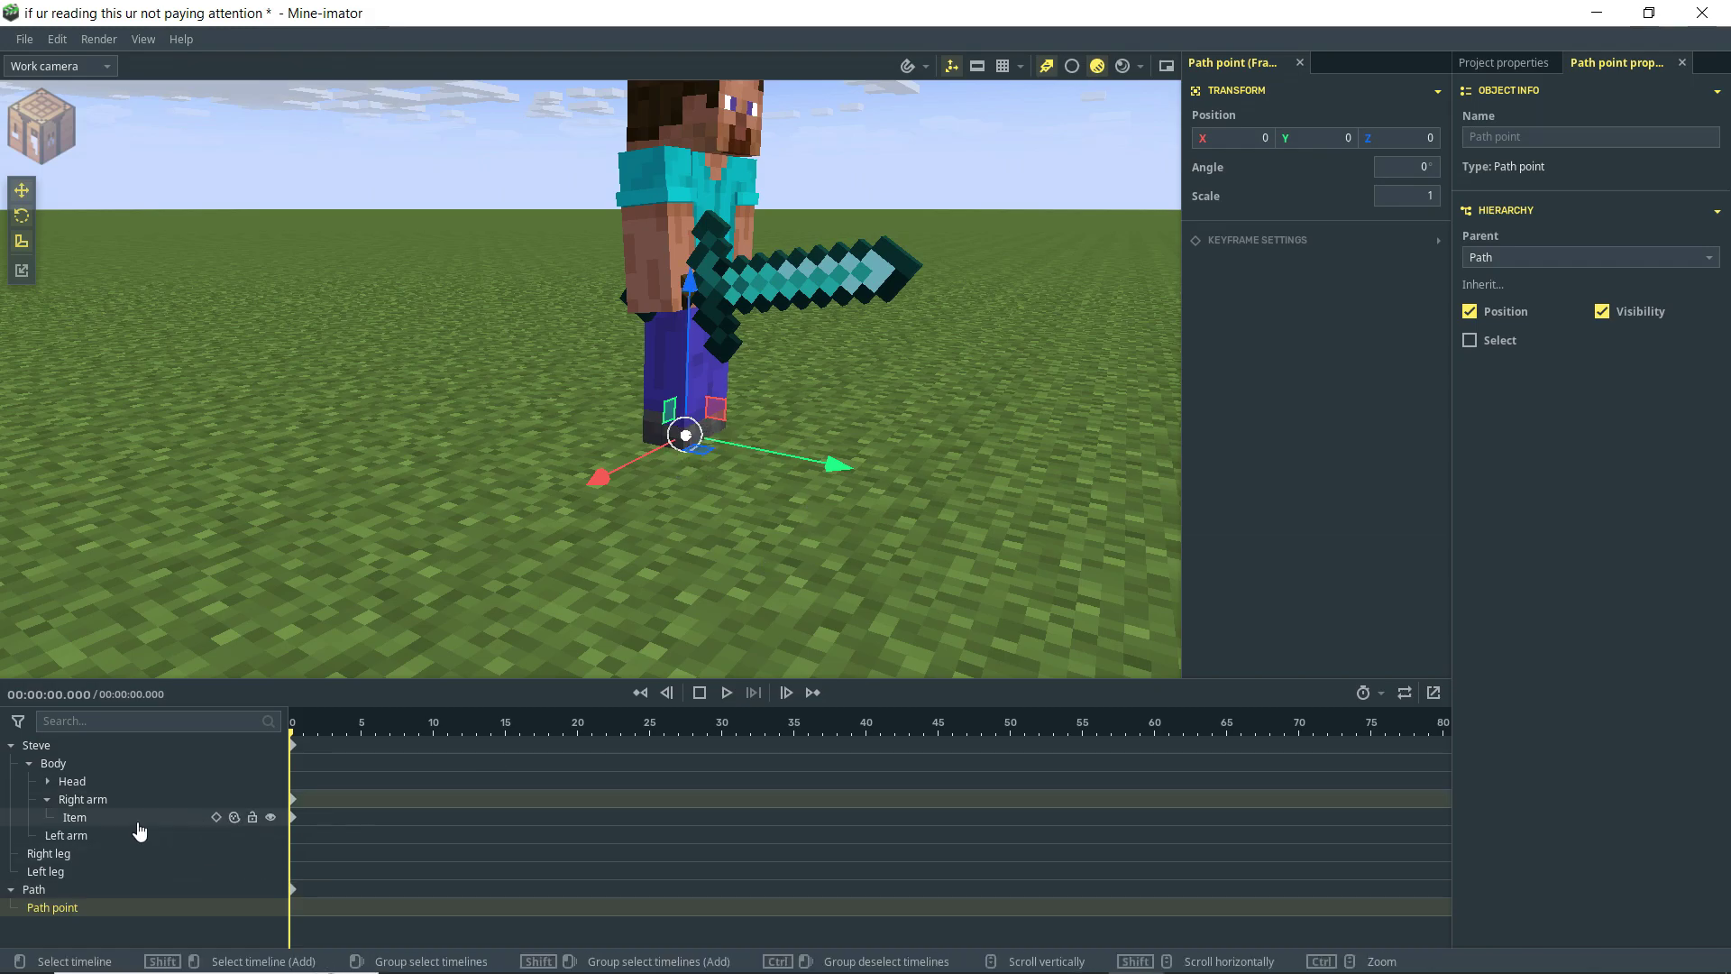
left_click(45, 891)
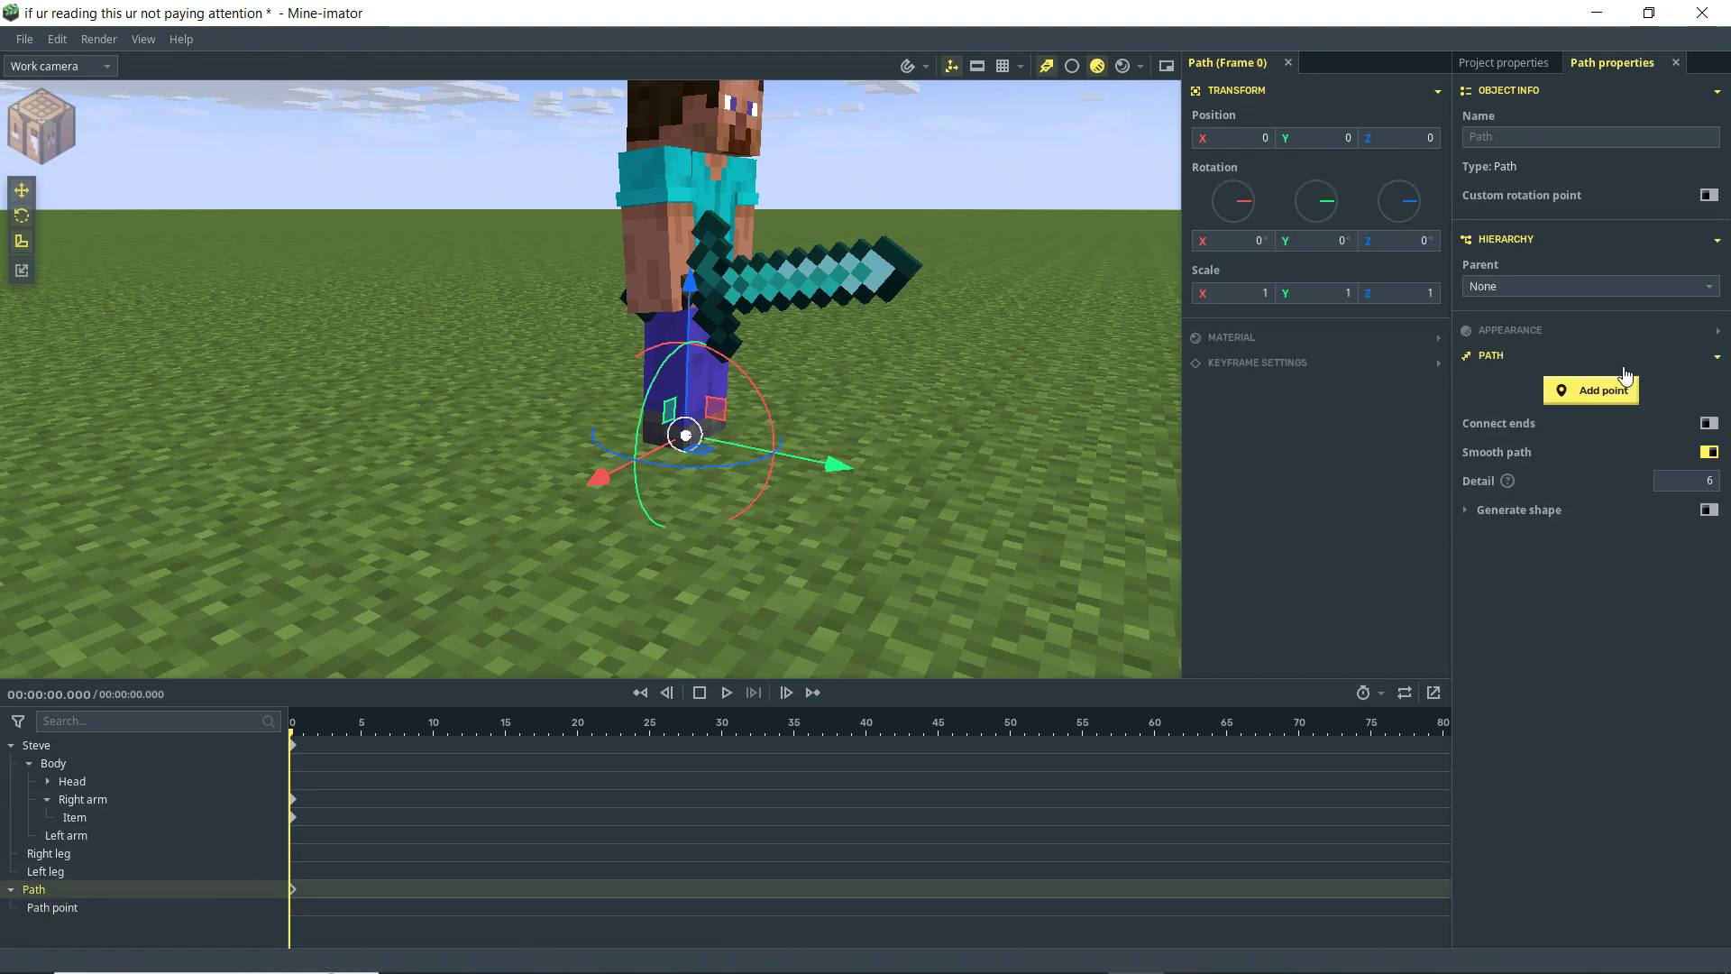
left_click(1590, 393)
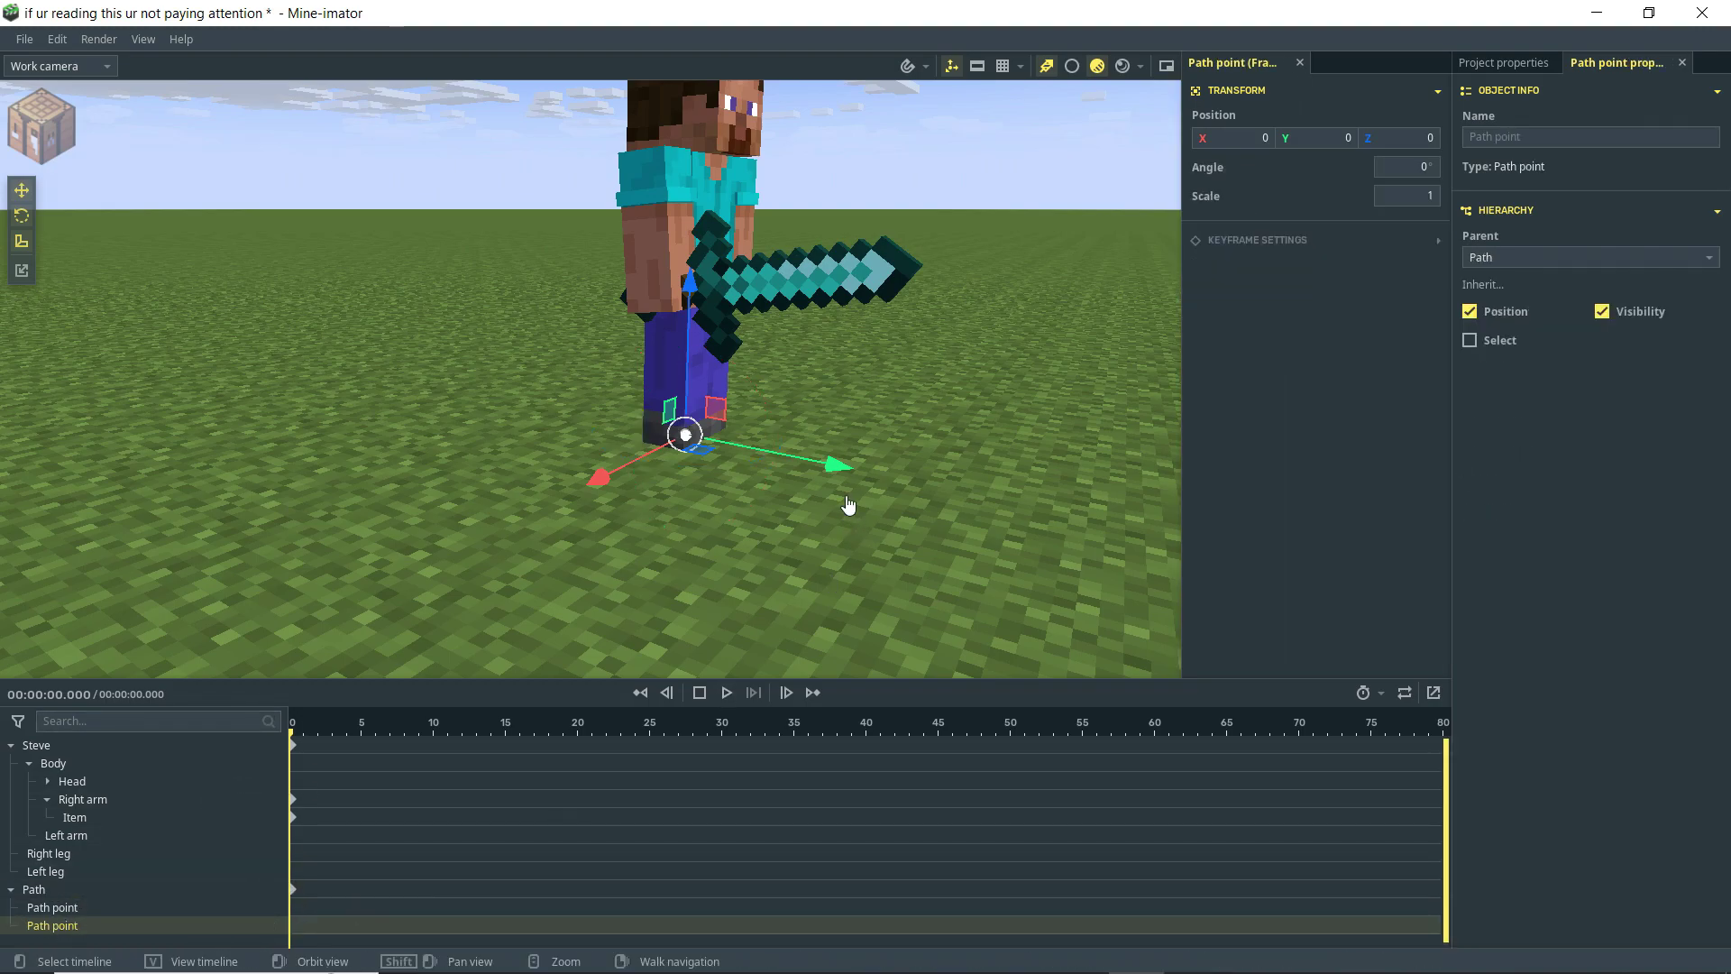
left_click_drag(824, 470, 1091, 494)
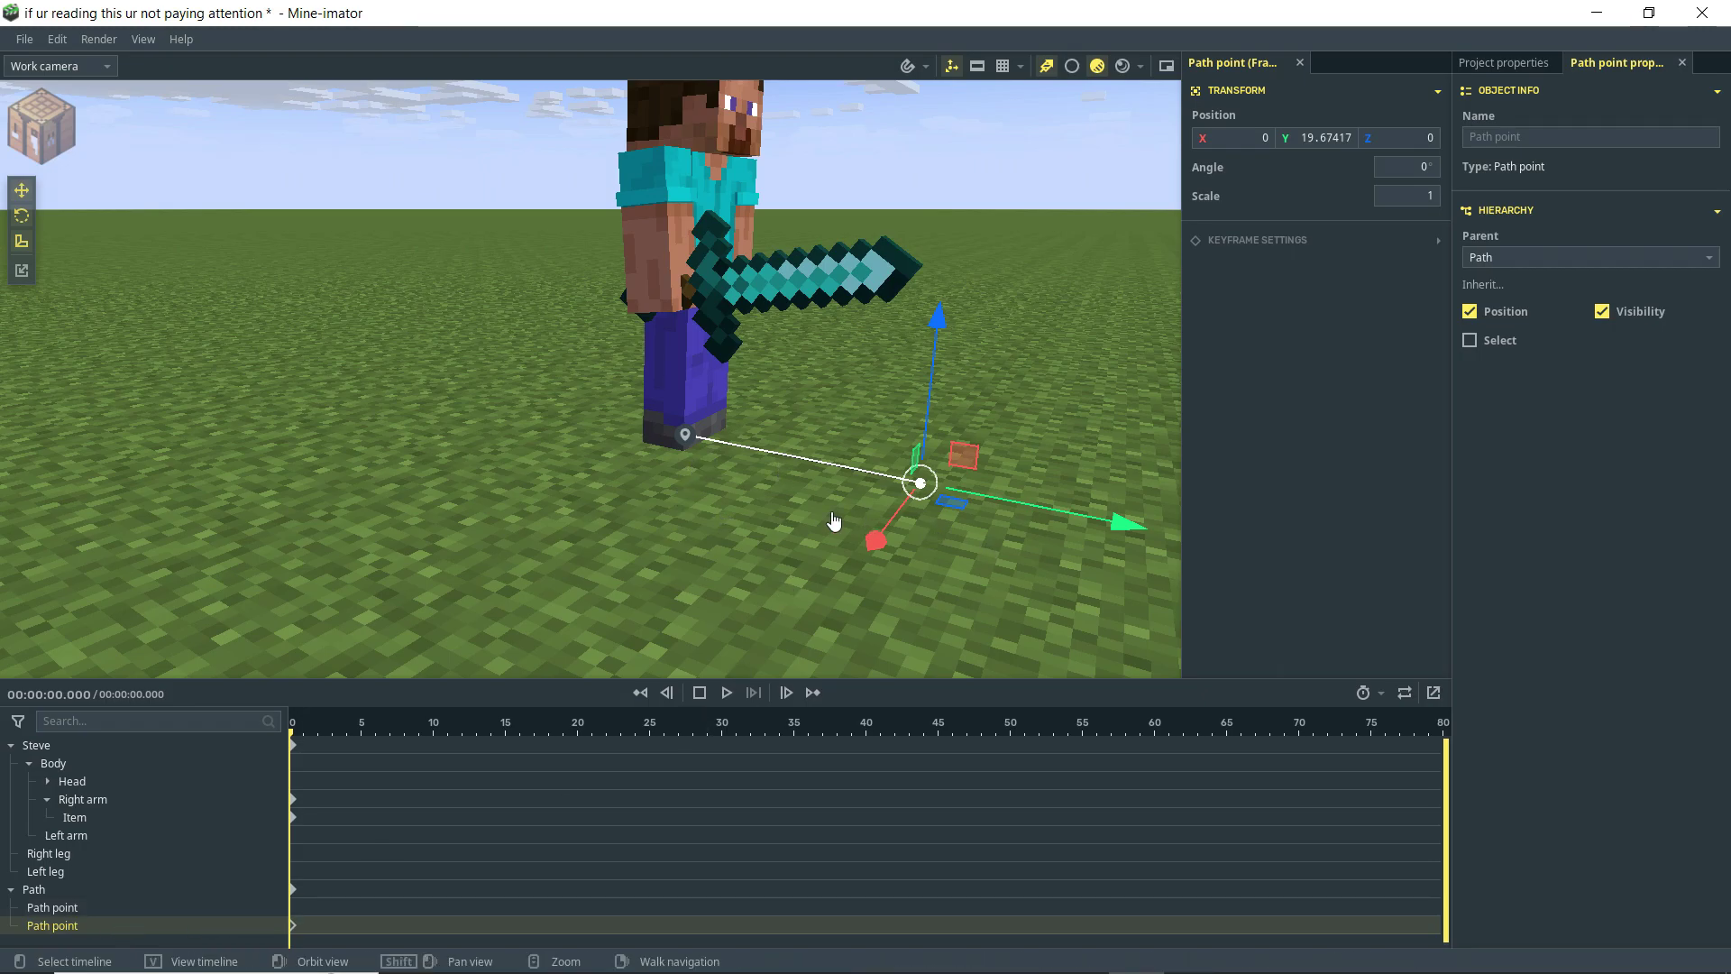
Duplicate the second path point and move the copy farther from Steve to about Y 46.5
right_click_drag(734, 448, 1035, 464)
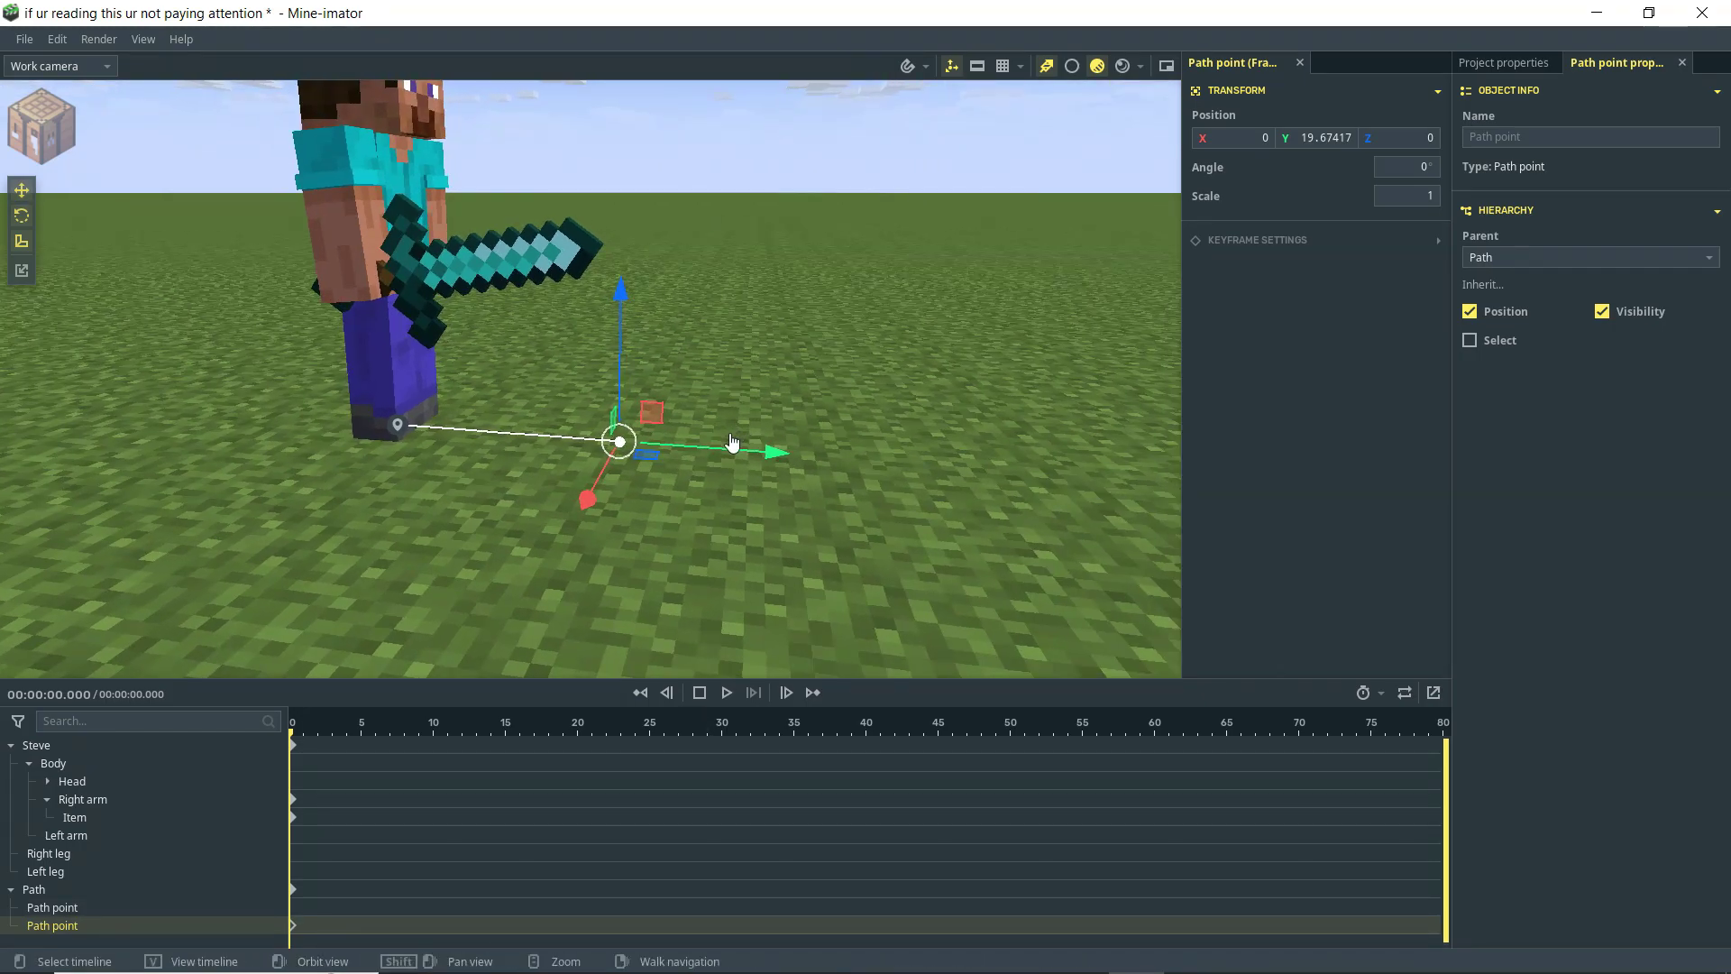
right_click(81, 929)
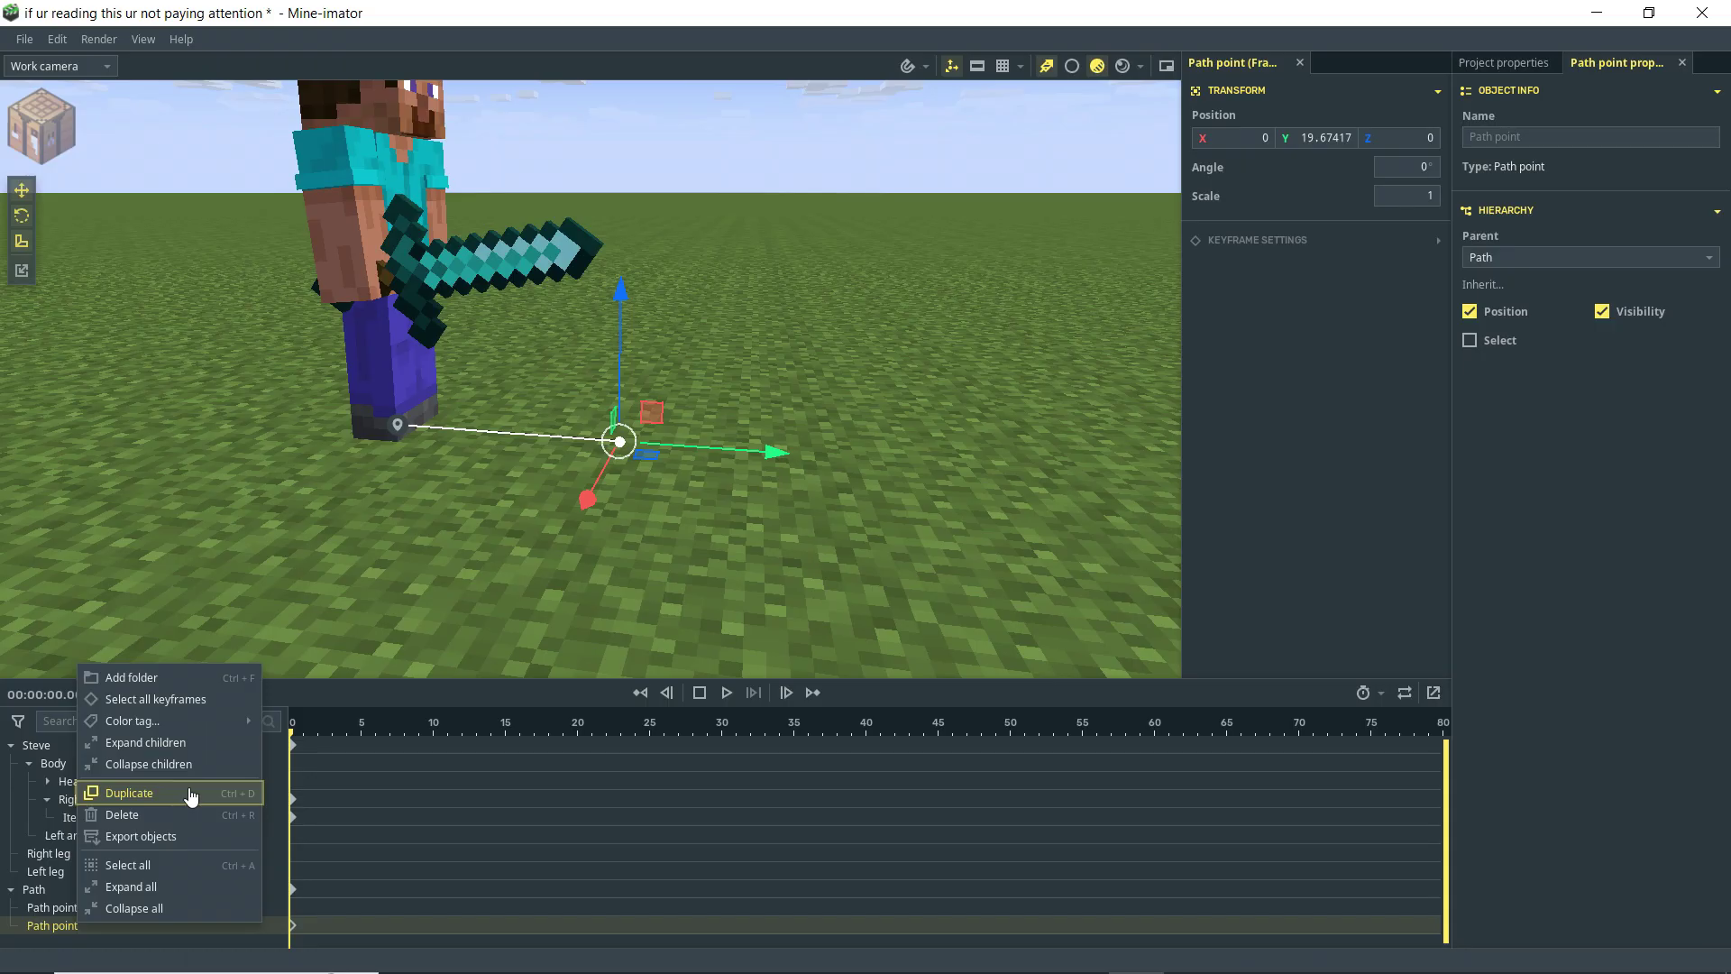
left_click(198, 397)
left_click_drag(637, 448, 797, 456)
left_click_drag(1007, 470, 1138, 480)
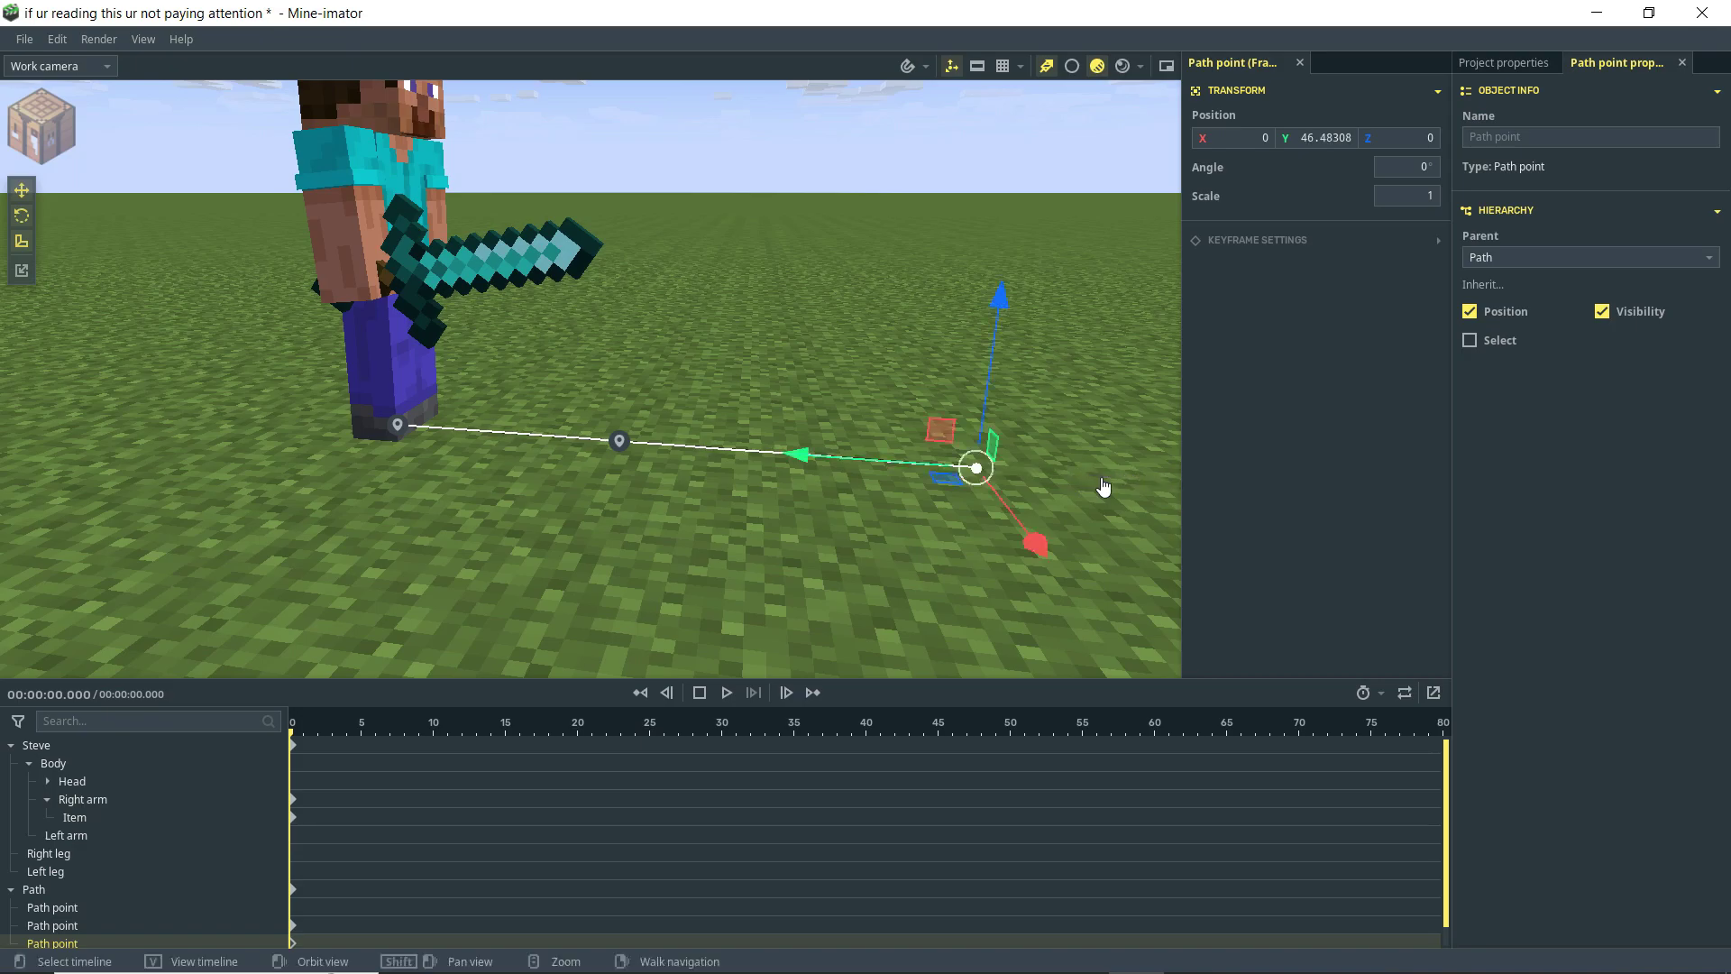
Raise the middle path point above the ground to about Z 15.1
left_click_drag(783, 356, 758, 397)
left_click(591, 417)
middle_click_drag(640, 503, 658, 503)
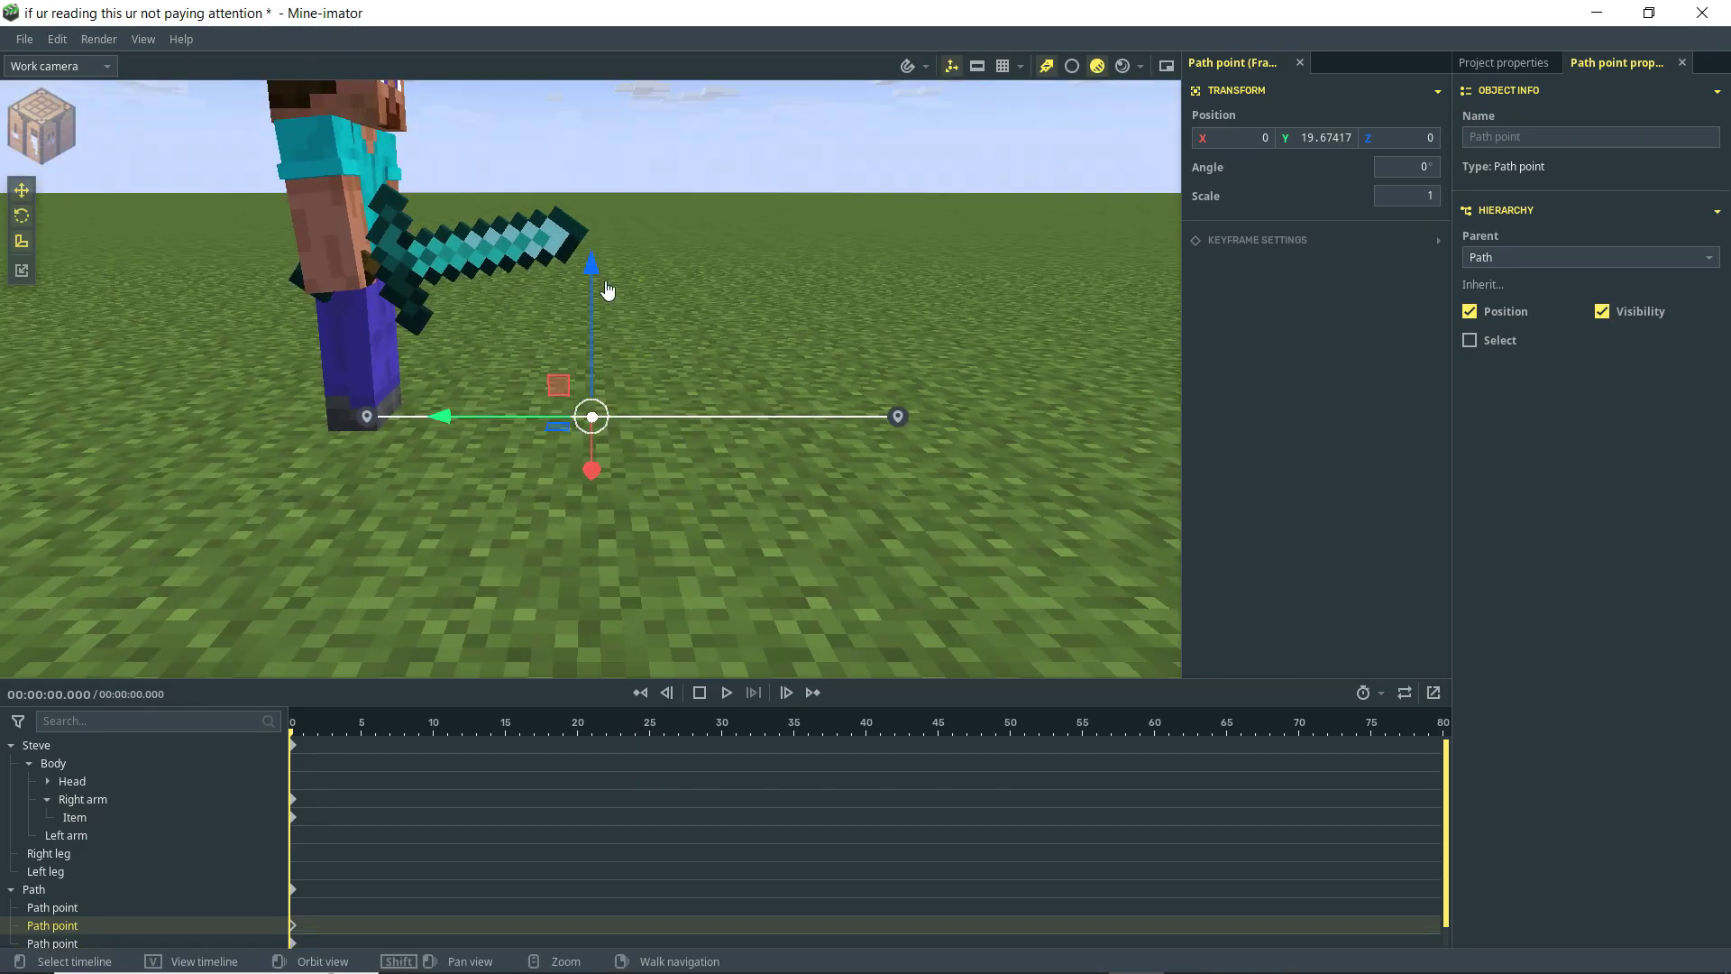
left_click_drag(607, 288, 692, 131)
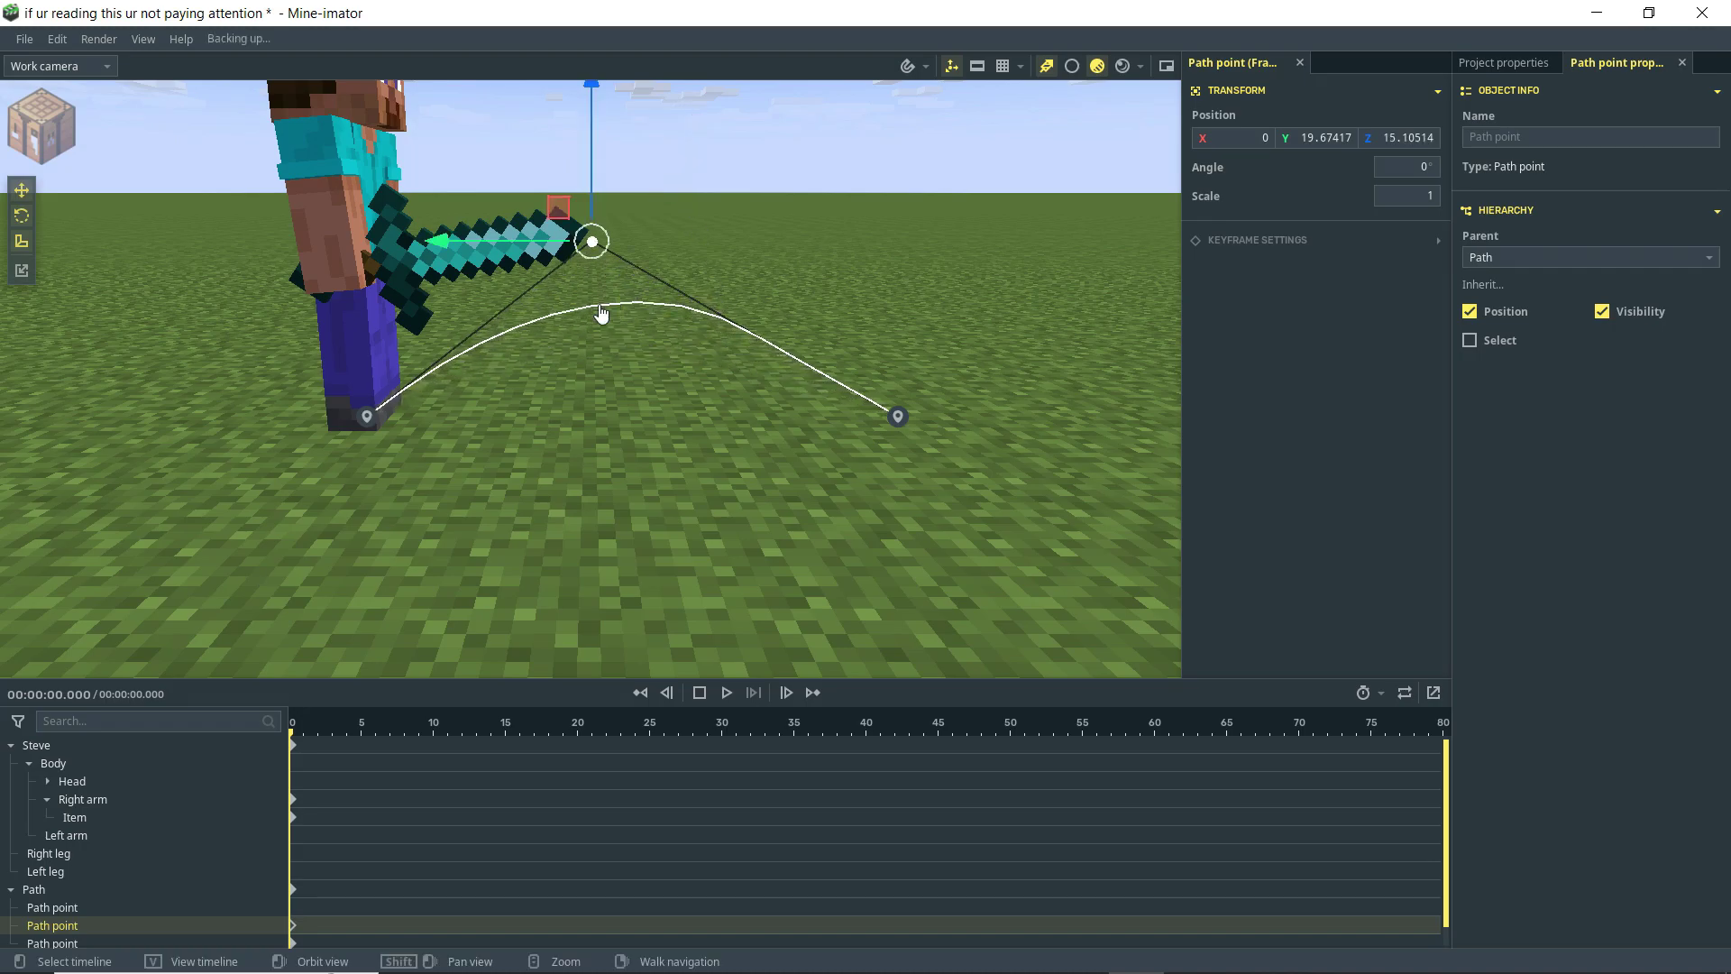
Select the last two path points together and move them away from Steve until the middle one reaches about Y 48
left_click(898, 418)
left_click(593, 246, "shift")
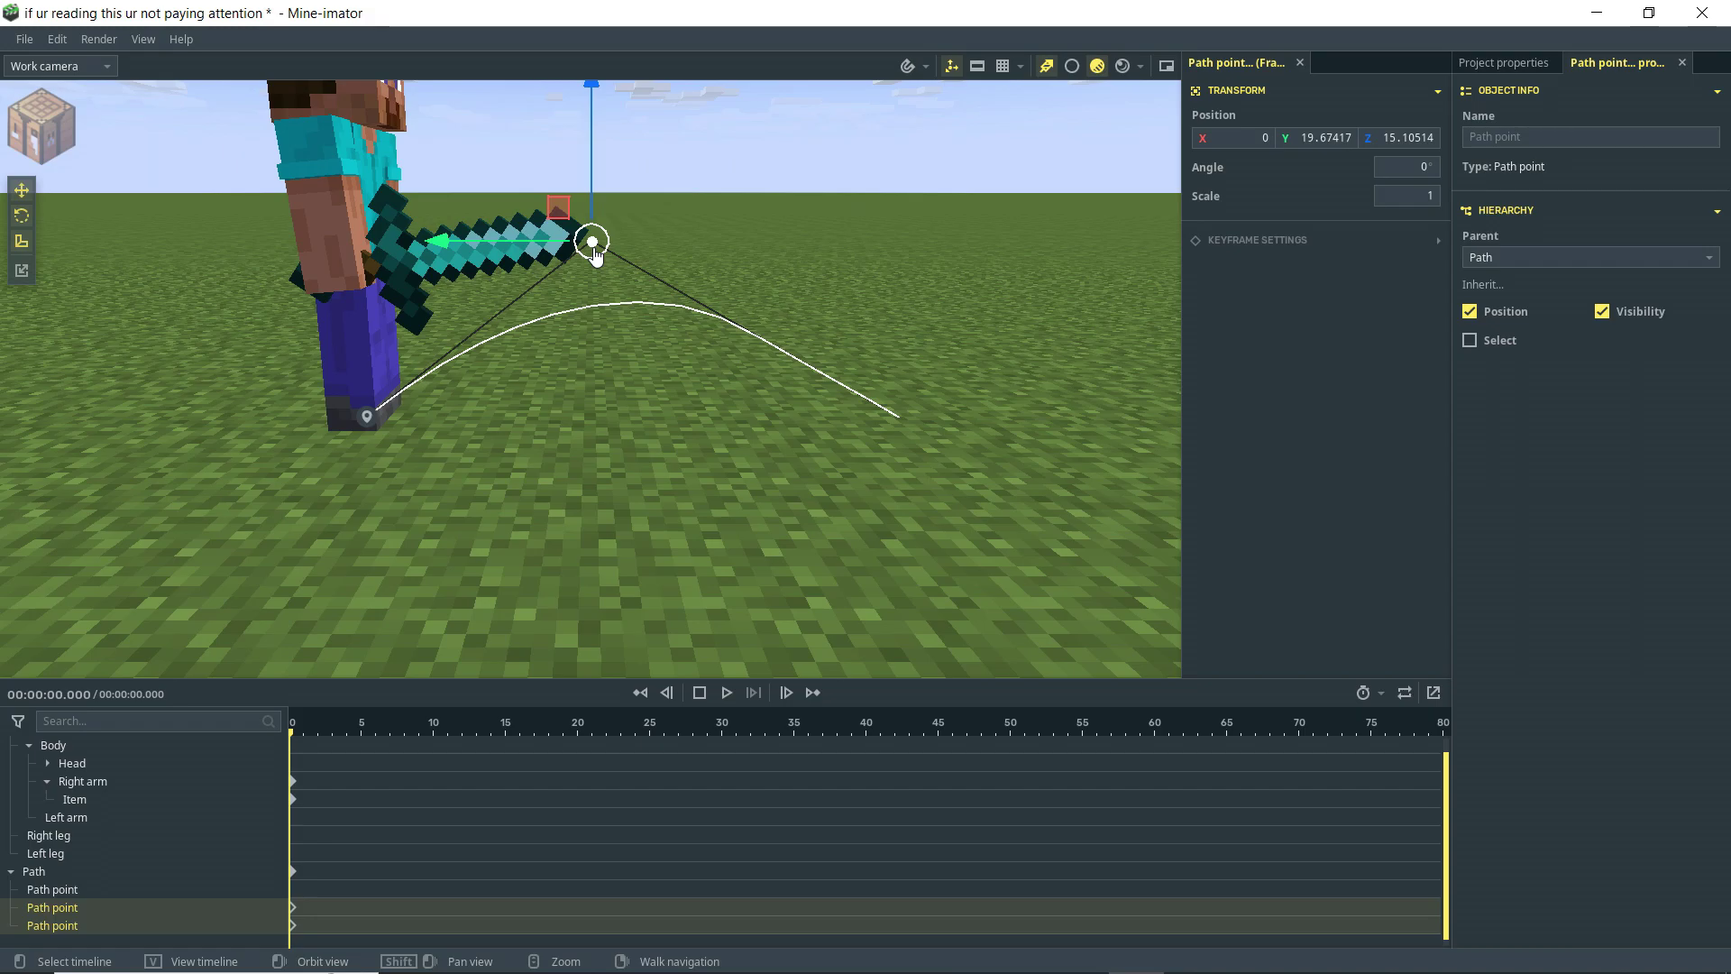
left_click_drag(514, 257, 827, 245)
scroll(897, 472, "down", 6)
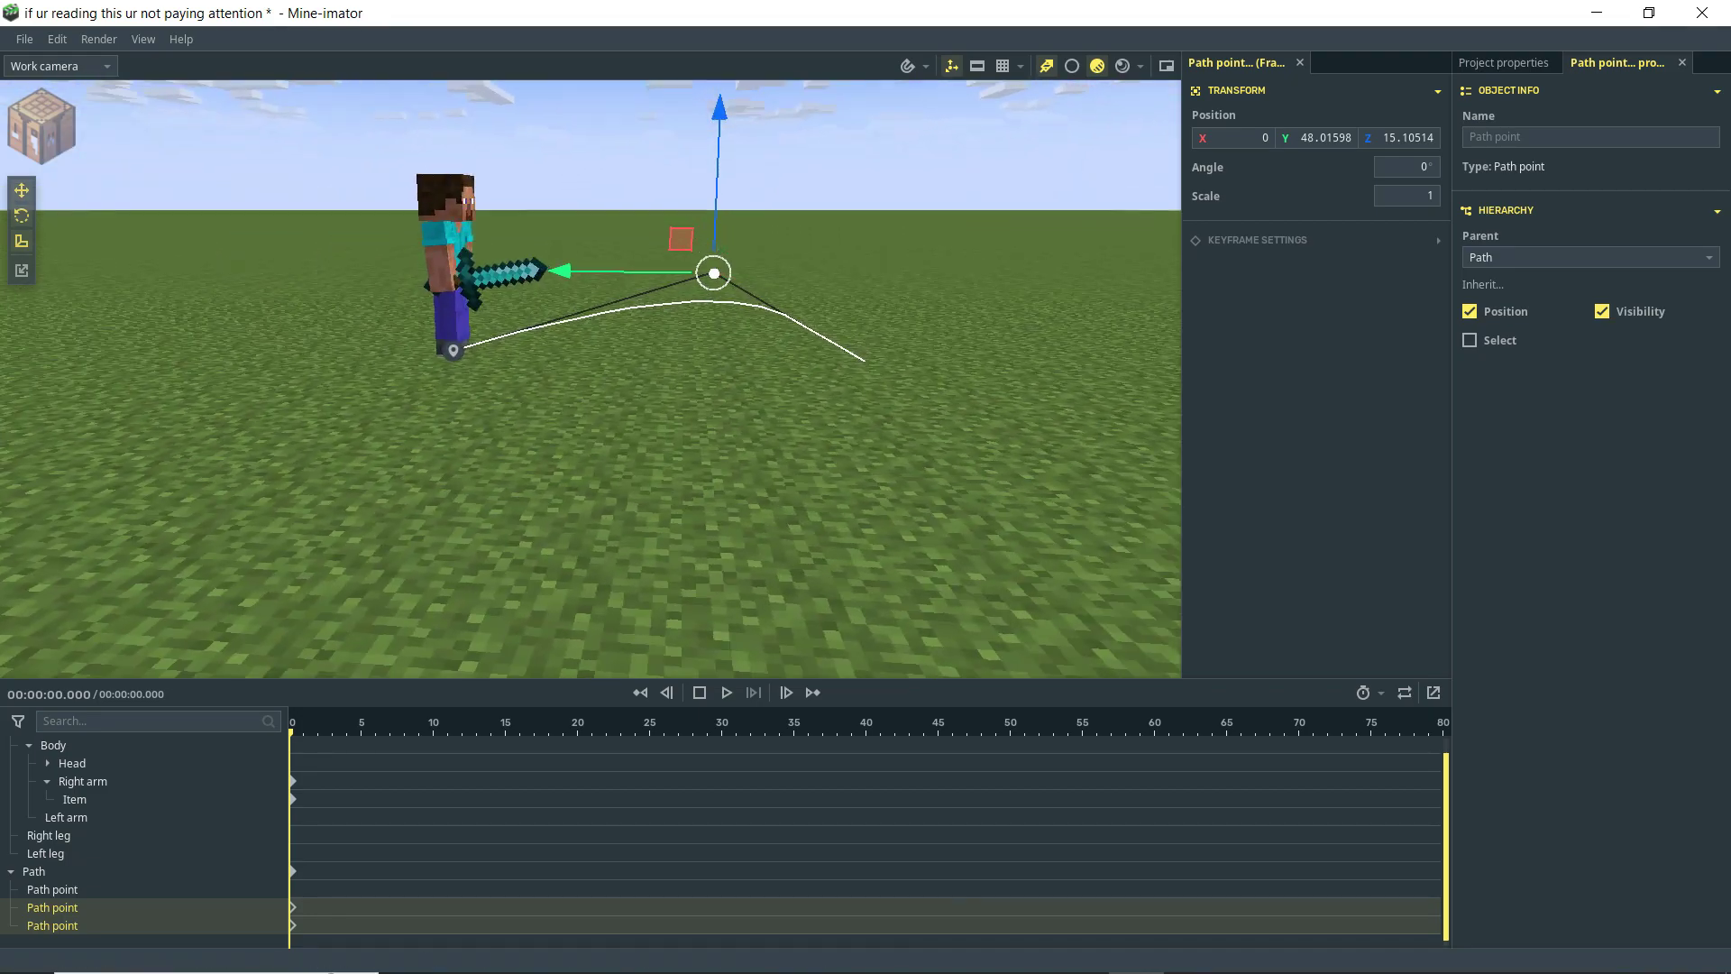
Move the last path point farther from Steve to about Y 125
left_click(67, 926)
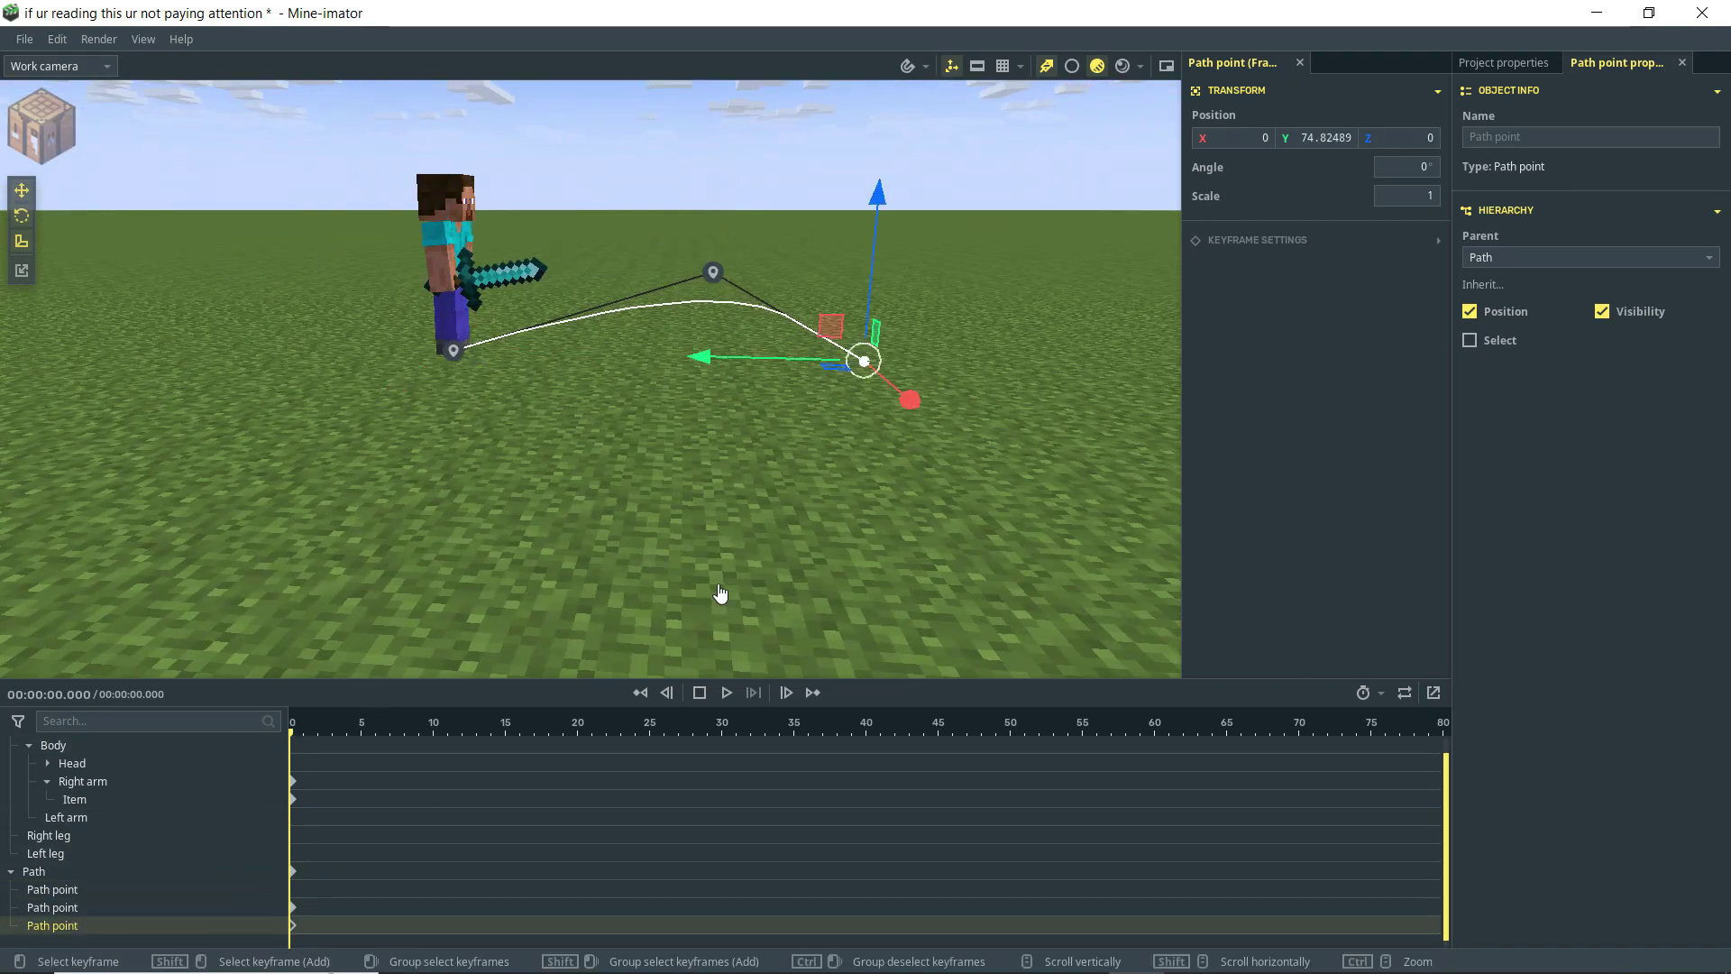
left_click_drag(699, 358, 1010, 341)
left_click_drag(885, 448, 852, 355)
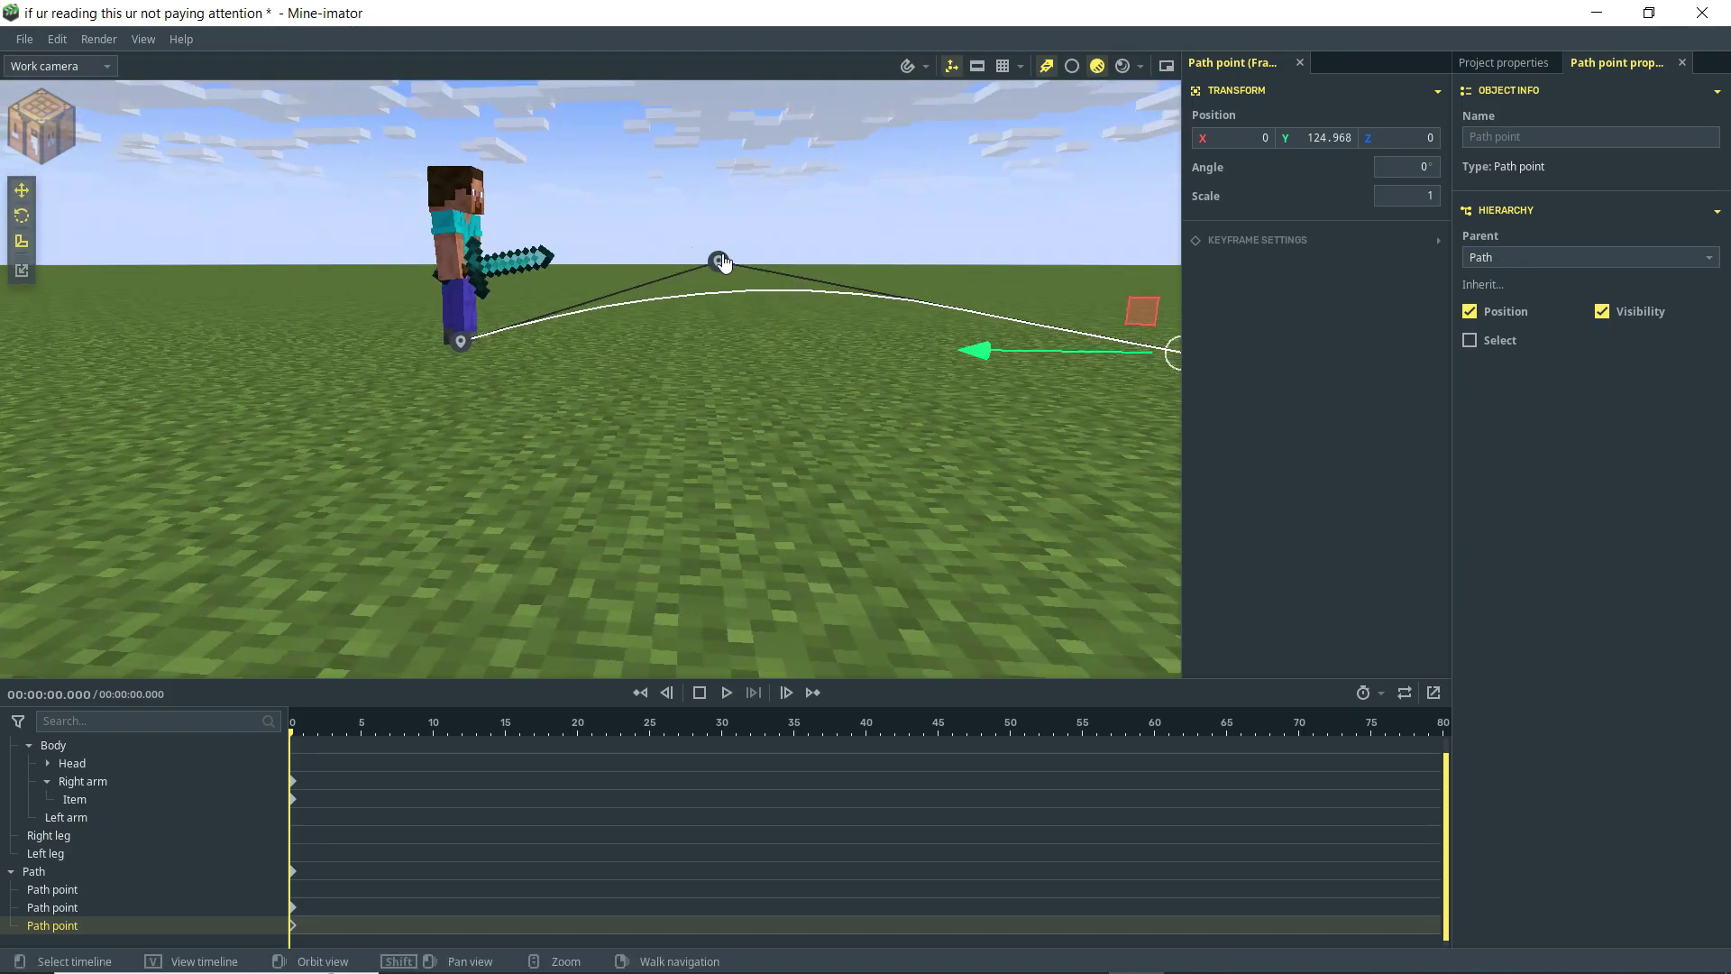
Move the middle path point a little farther from Steve and raise it higher to make a bigger arc
left_click(720, 262)
middle_click_drag(719, 262, 824, 412)
left_click_drag(678, 283, 752, 284)
left_click_drag(629, 200, 615, 112)
scroll(722, 287, "down", 3)
middle_click_drag(775, 330, 935, 364)
Duplicate the last path point and move the copy farther from Steve to about Y 176.1
left_click(855, 317)
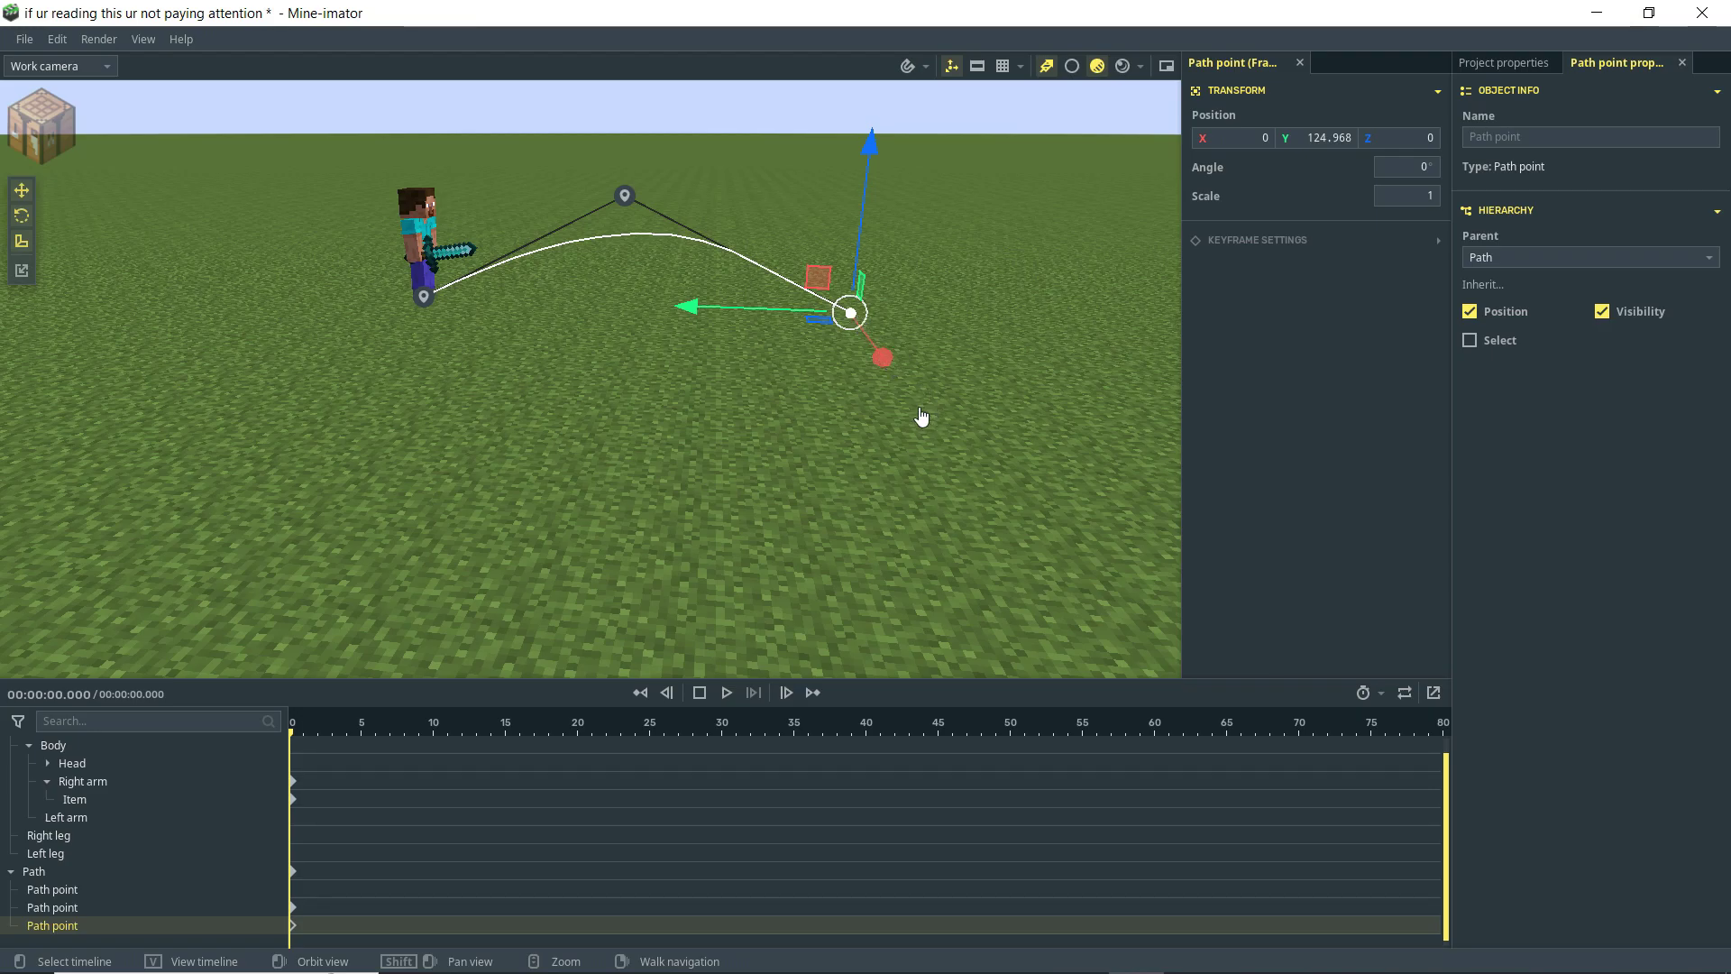
key("ctrl+d")
left_click_drag(771, 314, 902, 329)
left_click_drag(1146, 325, 1055, 308)
right_click_drag(1055, 308, 1060, 310)
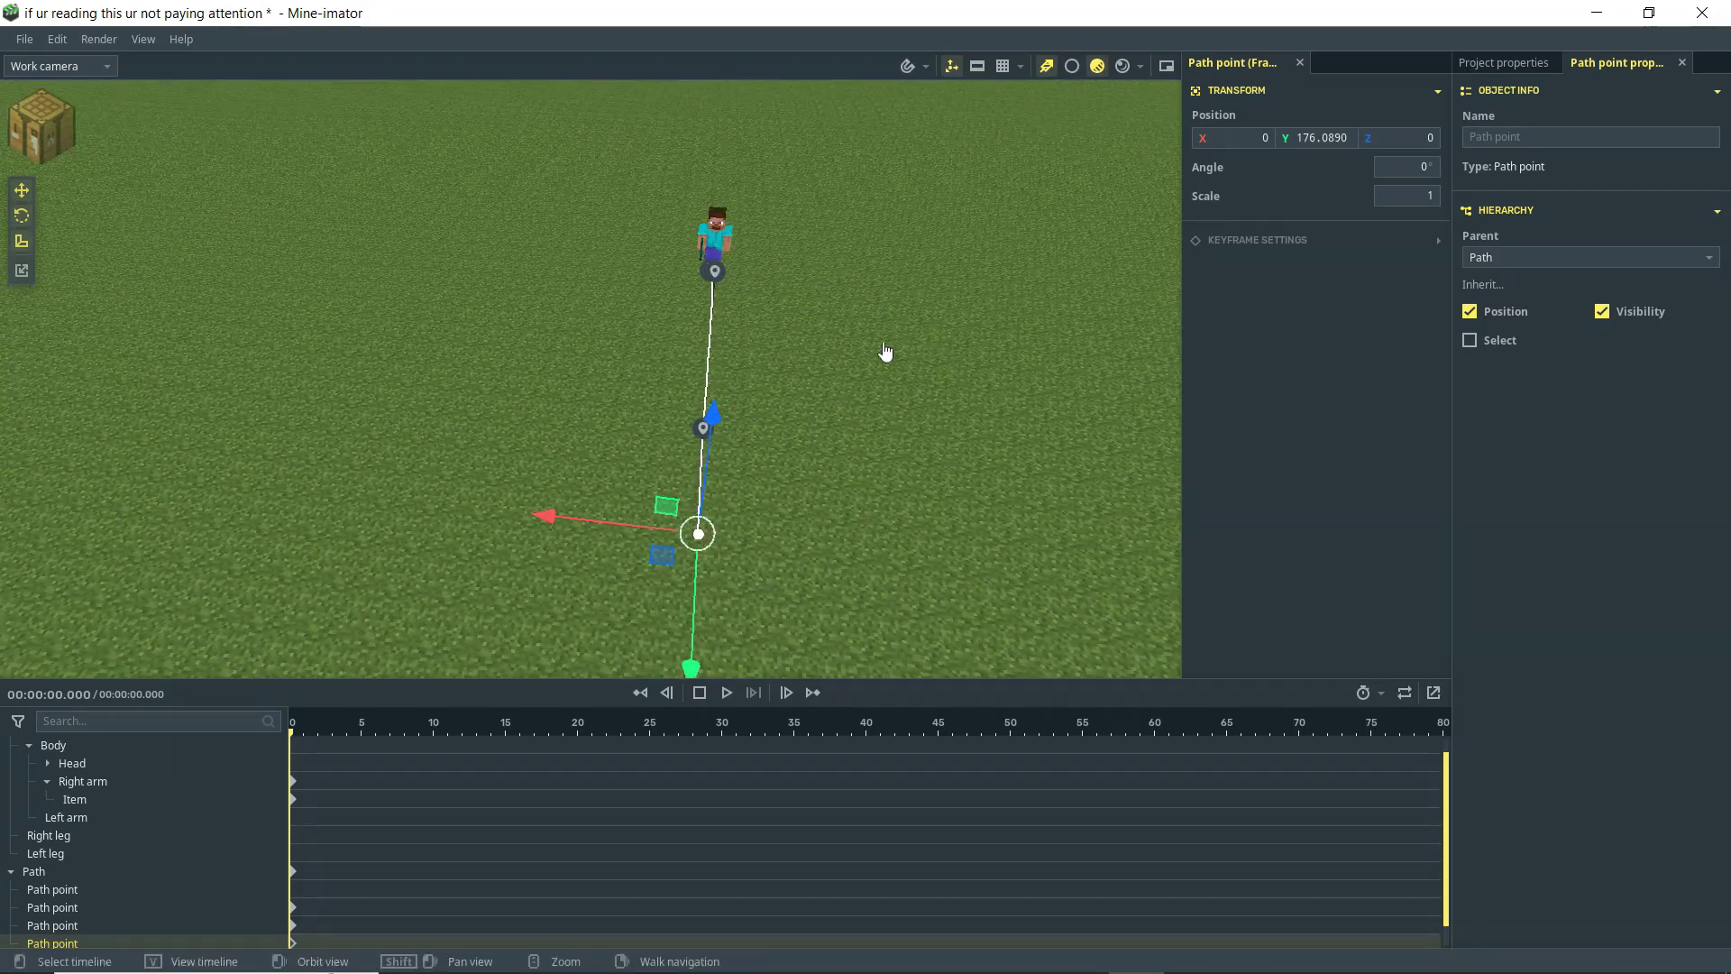
Shift the third path point sideways along X and offset the last path point to about X 50.9
left_click(701, 433)
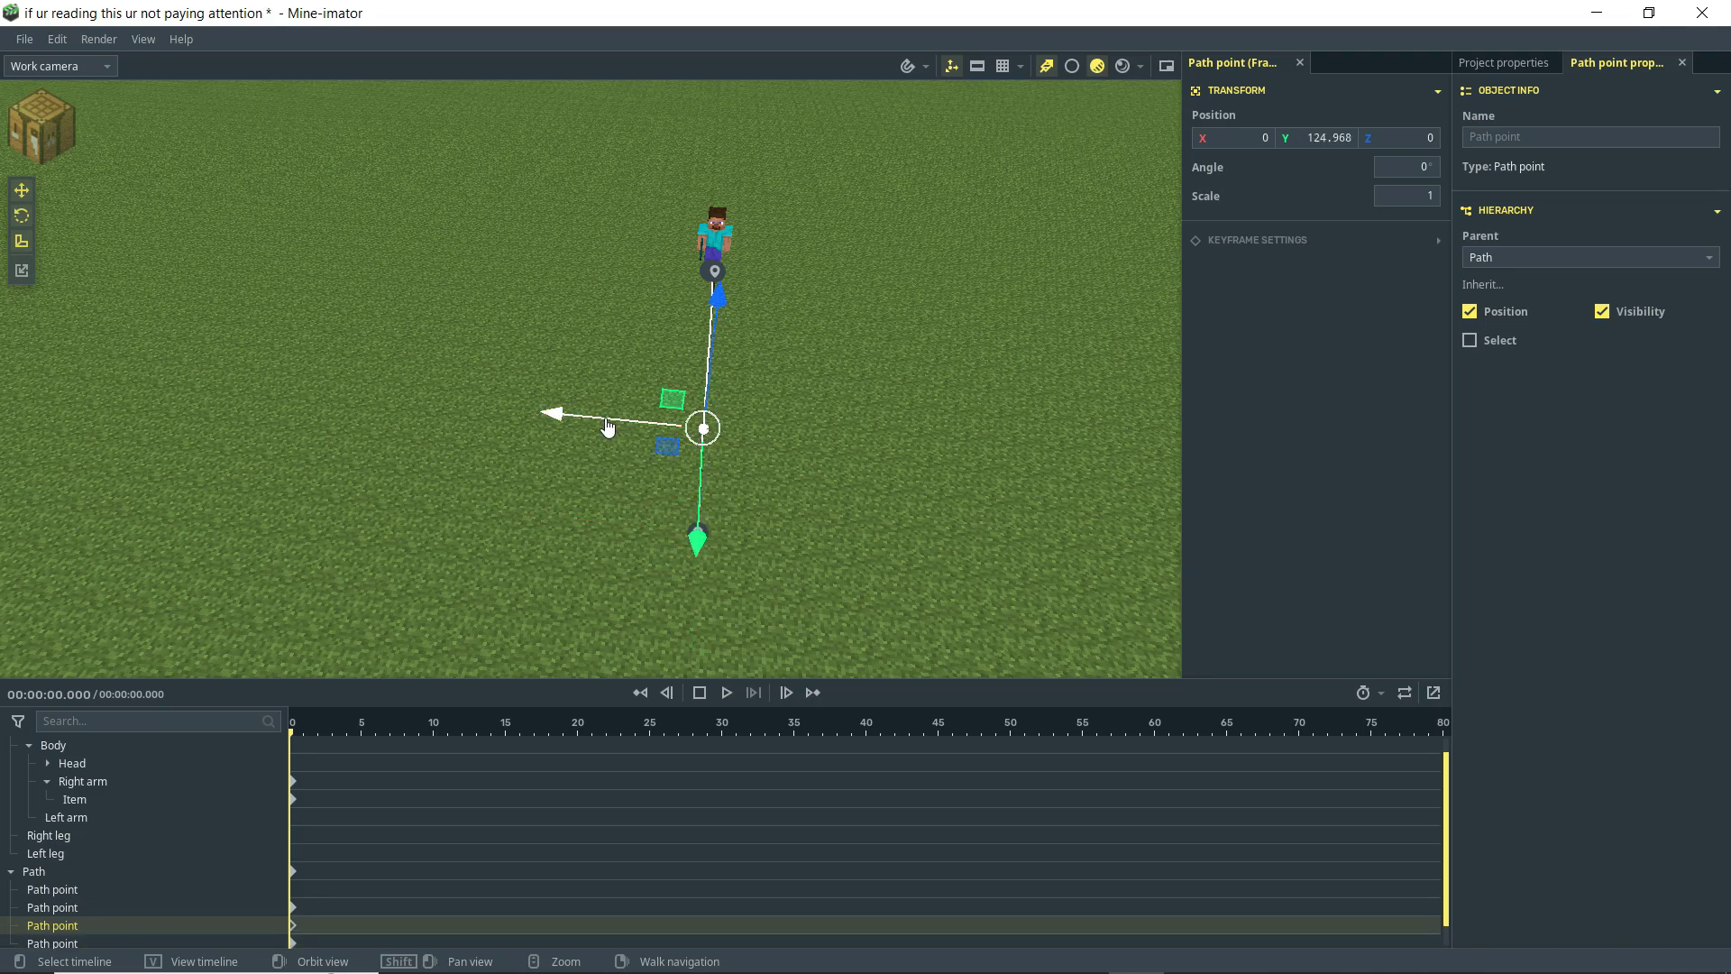
left_click_drag(608, 427, 566, 433)
left_click(718, 558)
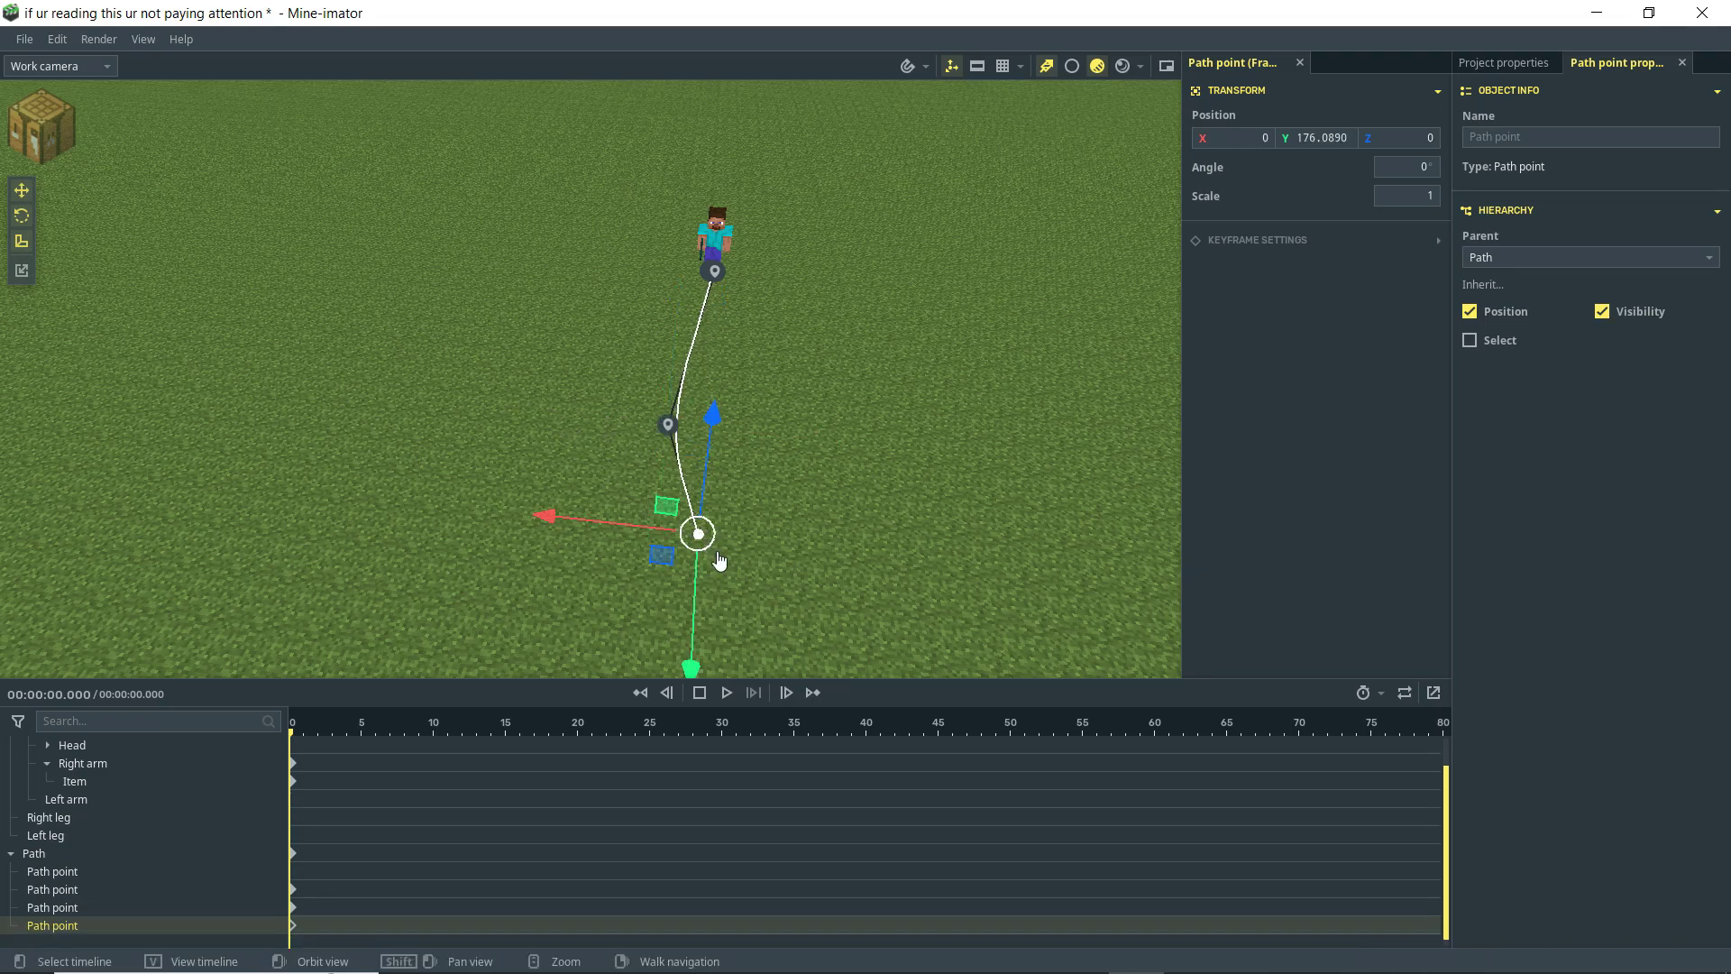
left_click_drag(769, 549, 731, 545)
left_click_drag(939, 337, 740, 261)
right_click_drag(940, 337, 812, 342)
key("d")
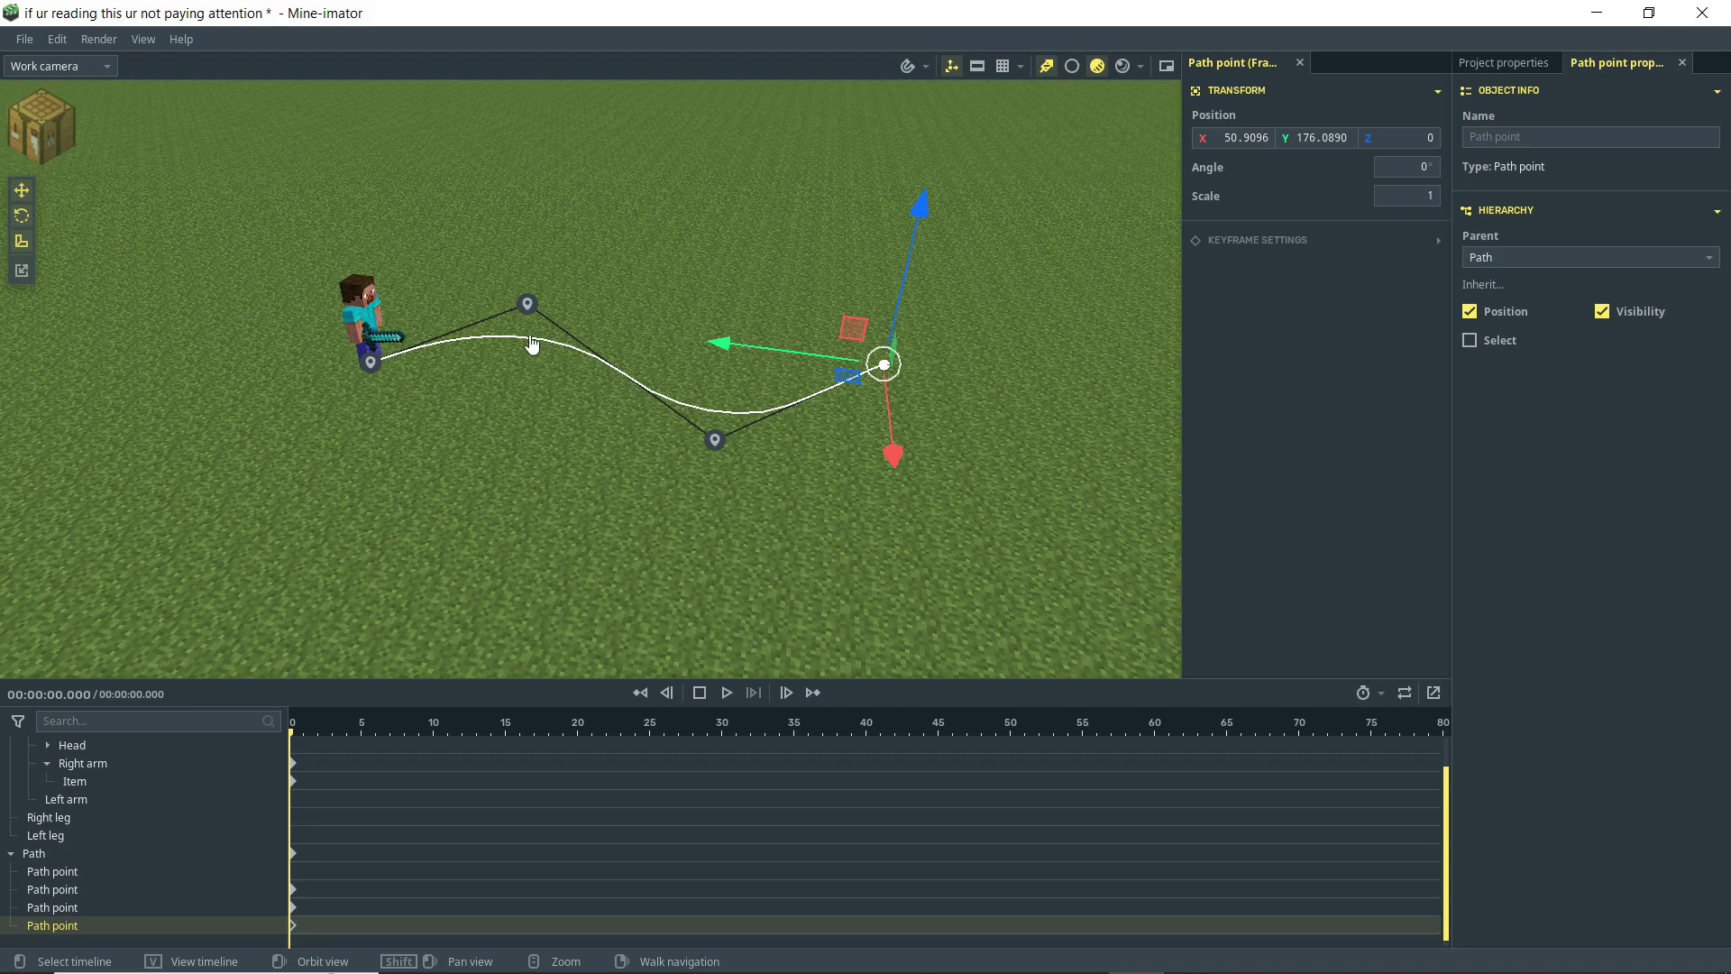
Add a keyframe for Steve at frame 90 and create a run cycle from frame 0 up to it
right_click_drag(549, 471, 455, 451)
scroll(546, 474, "up", 2)
left_click(372, 786)
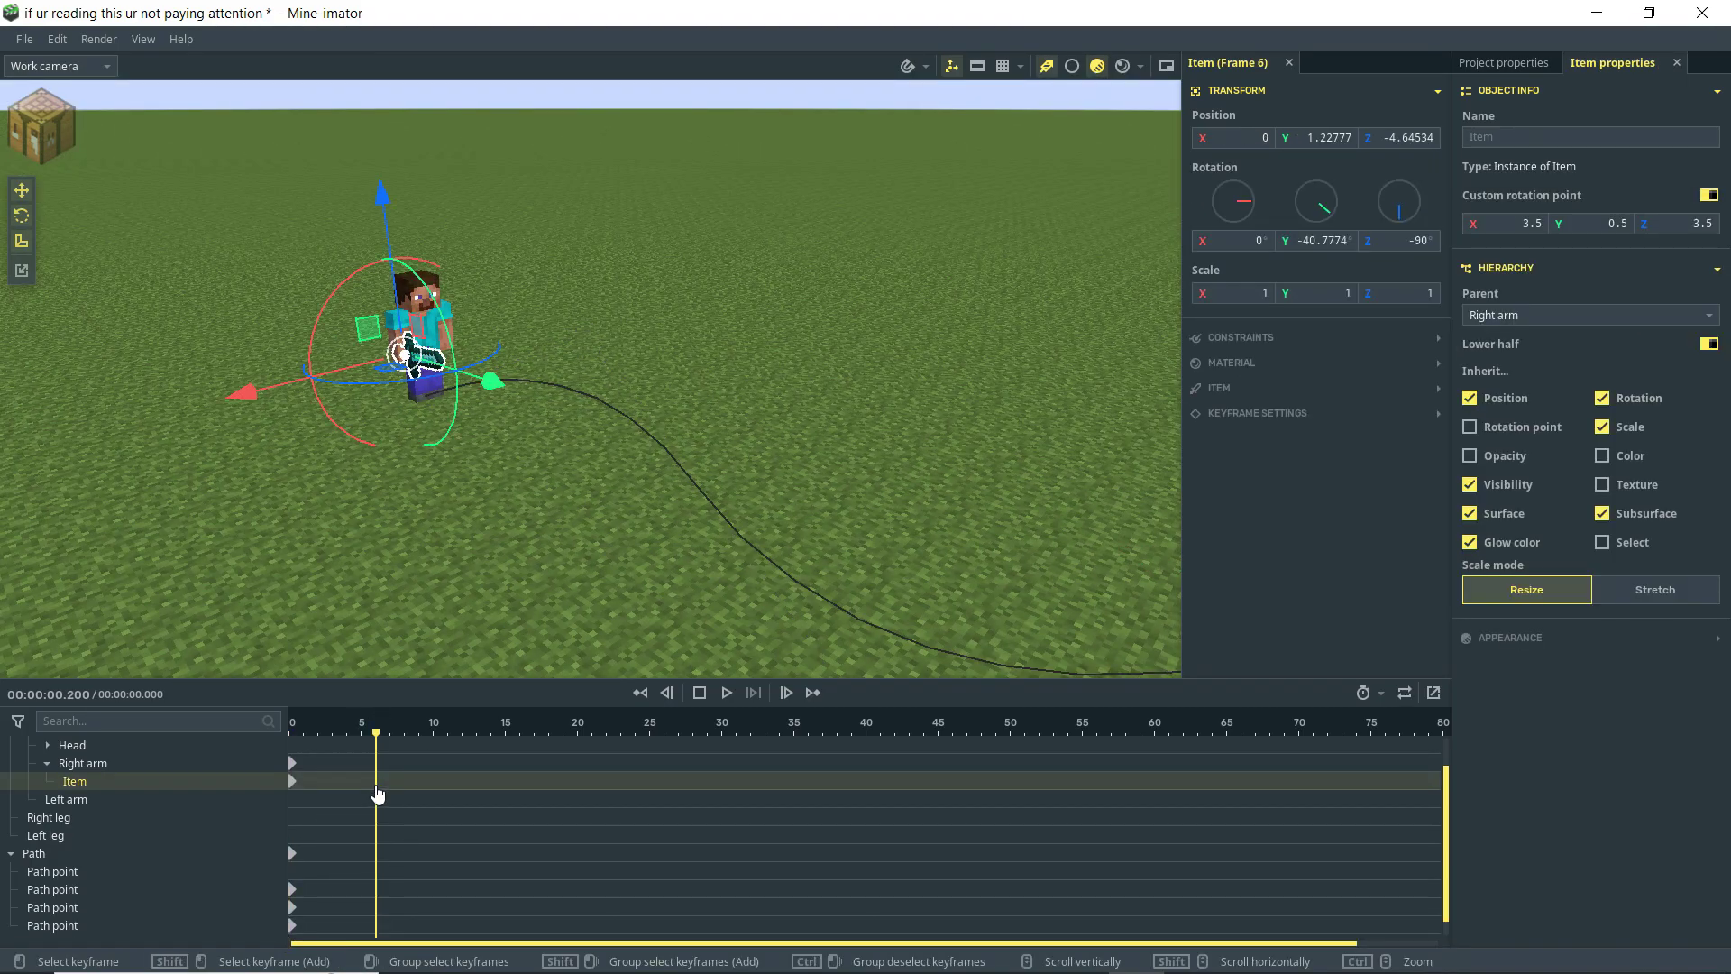
scroll(367, 798, "up", 2)
left_click(141, 763)
left_click(356, 751)
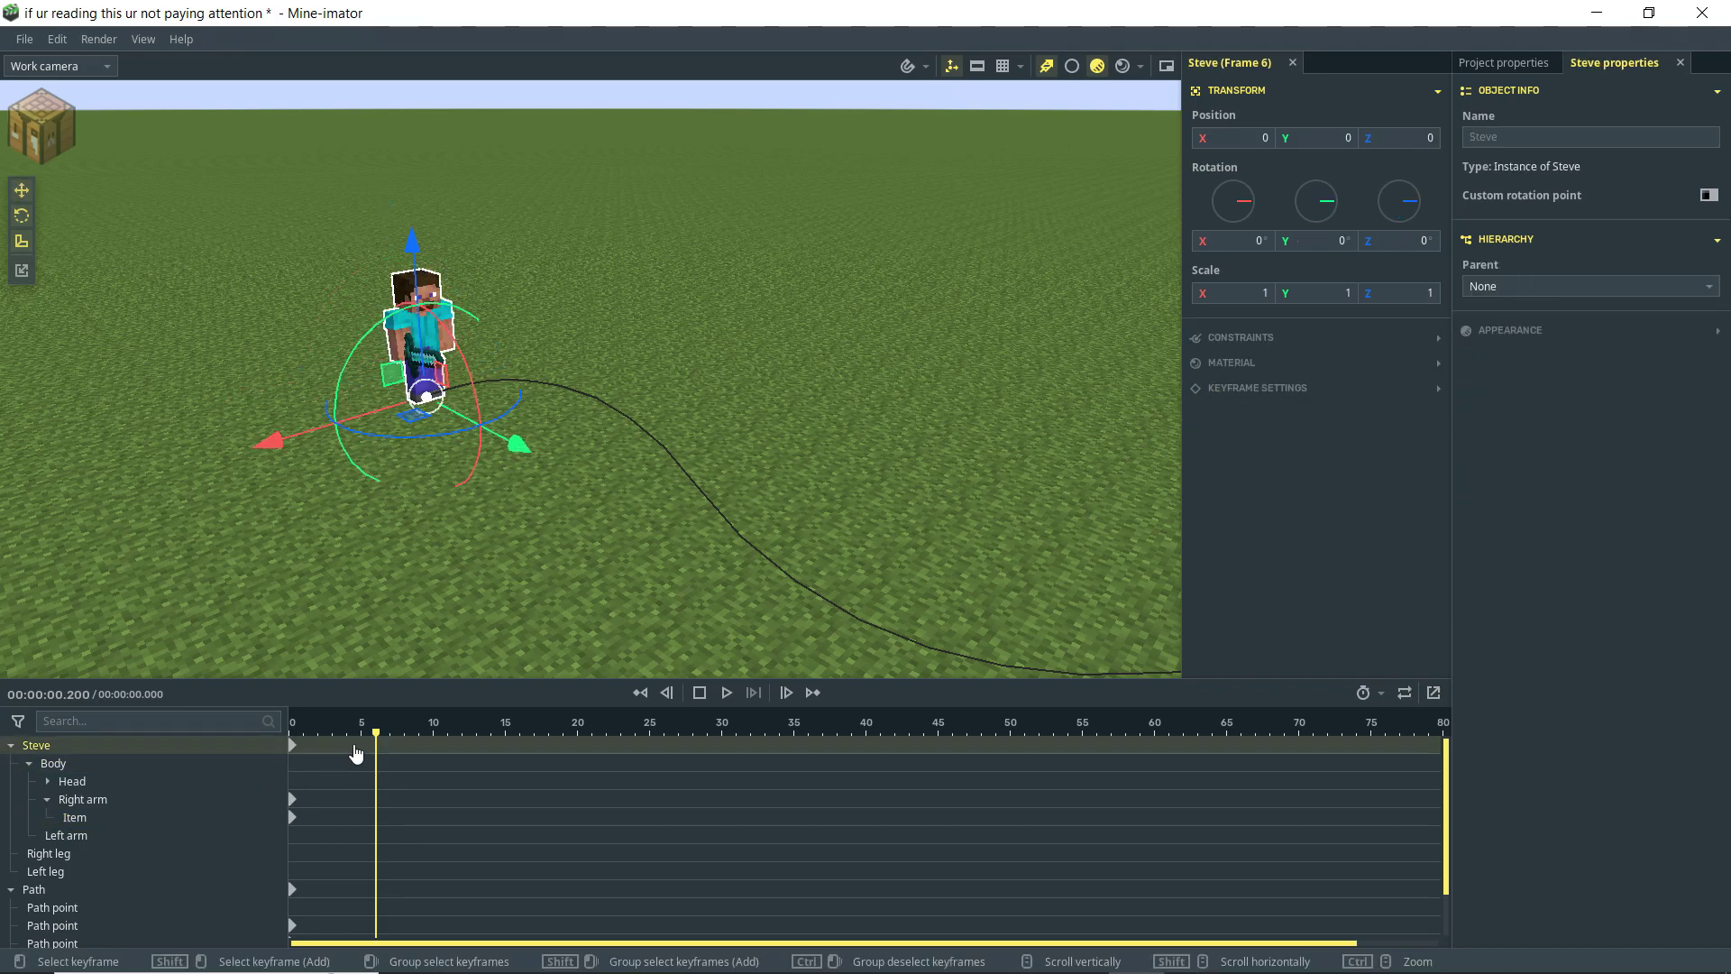
left_click(1374, 749)
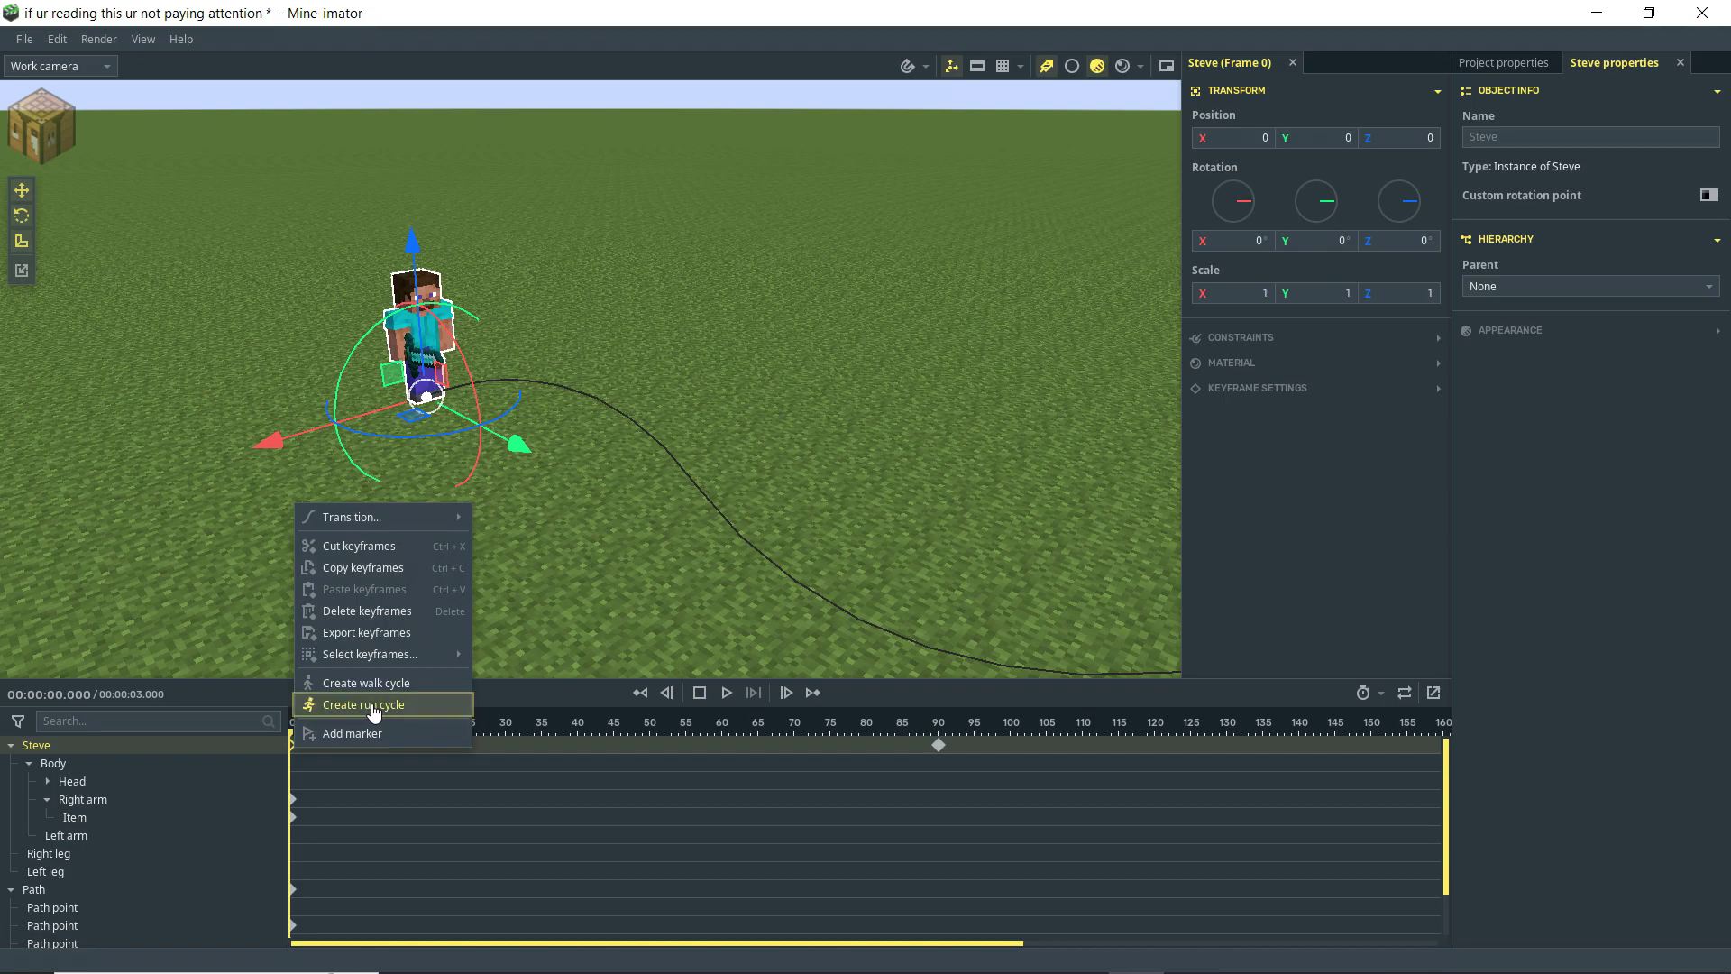
left_click(374, 712)
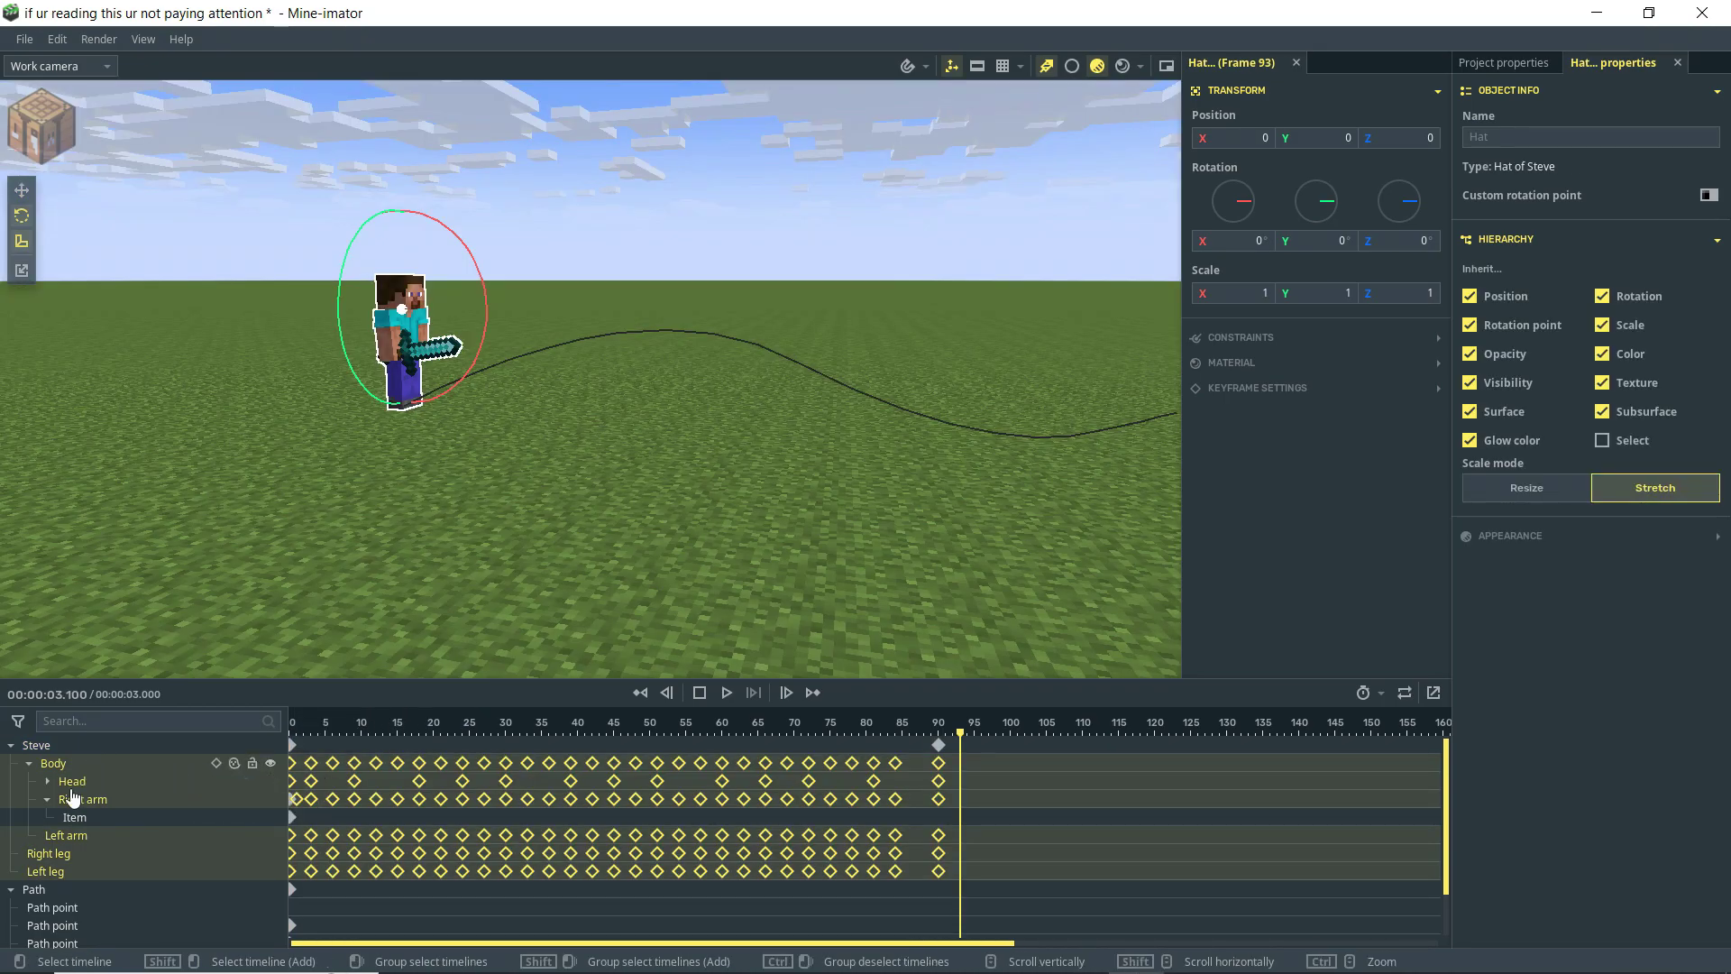
Try to make Steve follow the path at frame 93 by choosing Path as the Follow path constraint
left_click(36, 747)
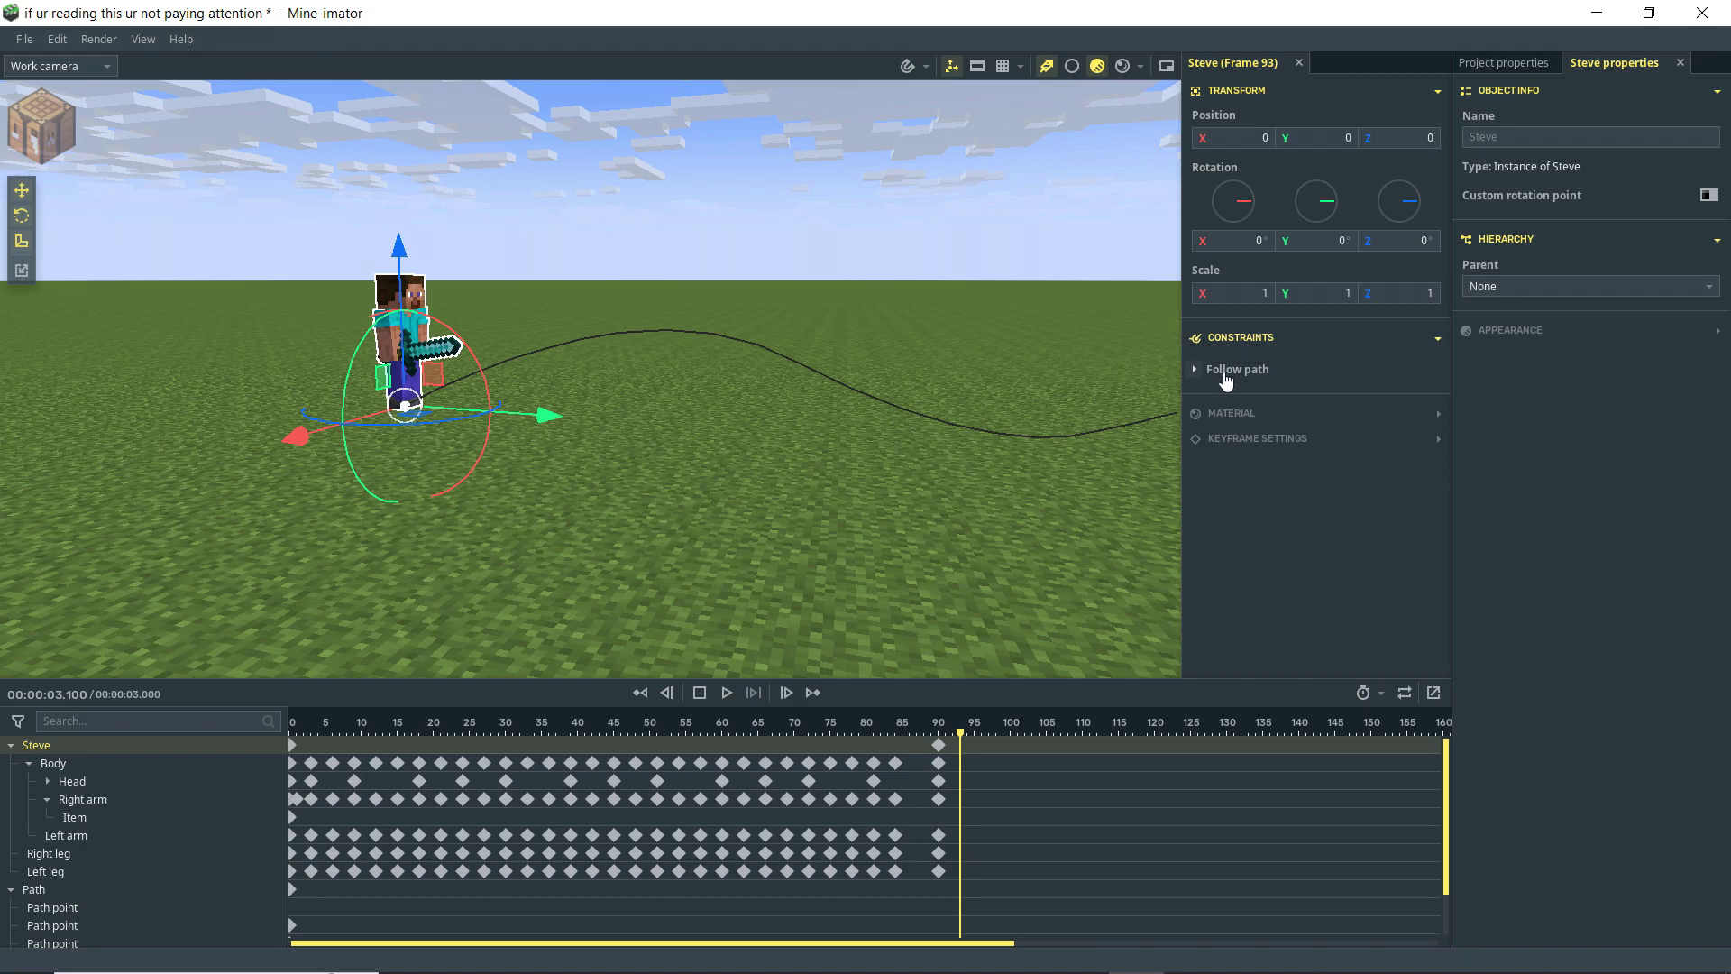
left_click(1226, 378)
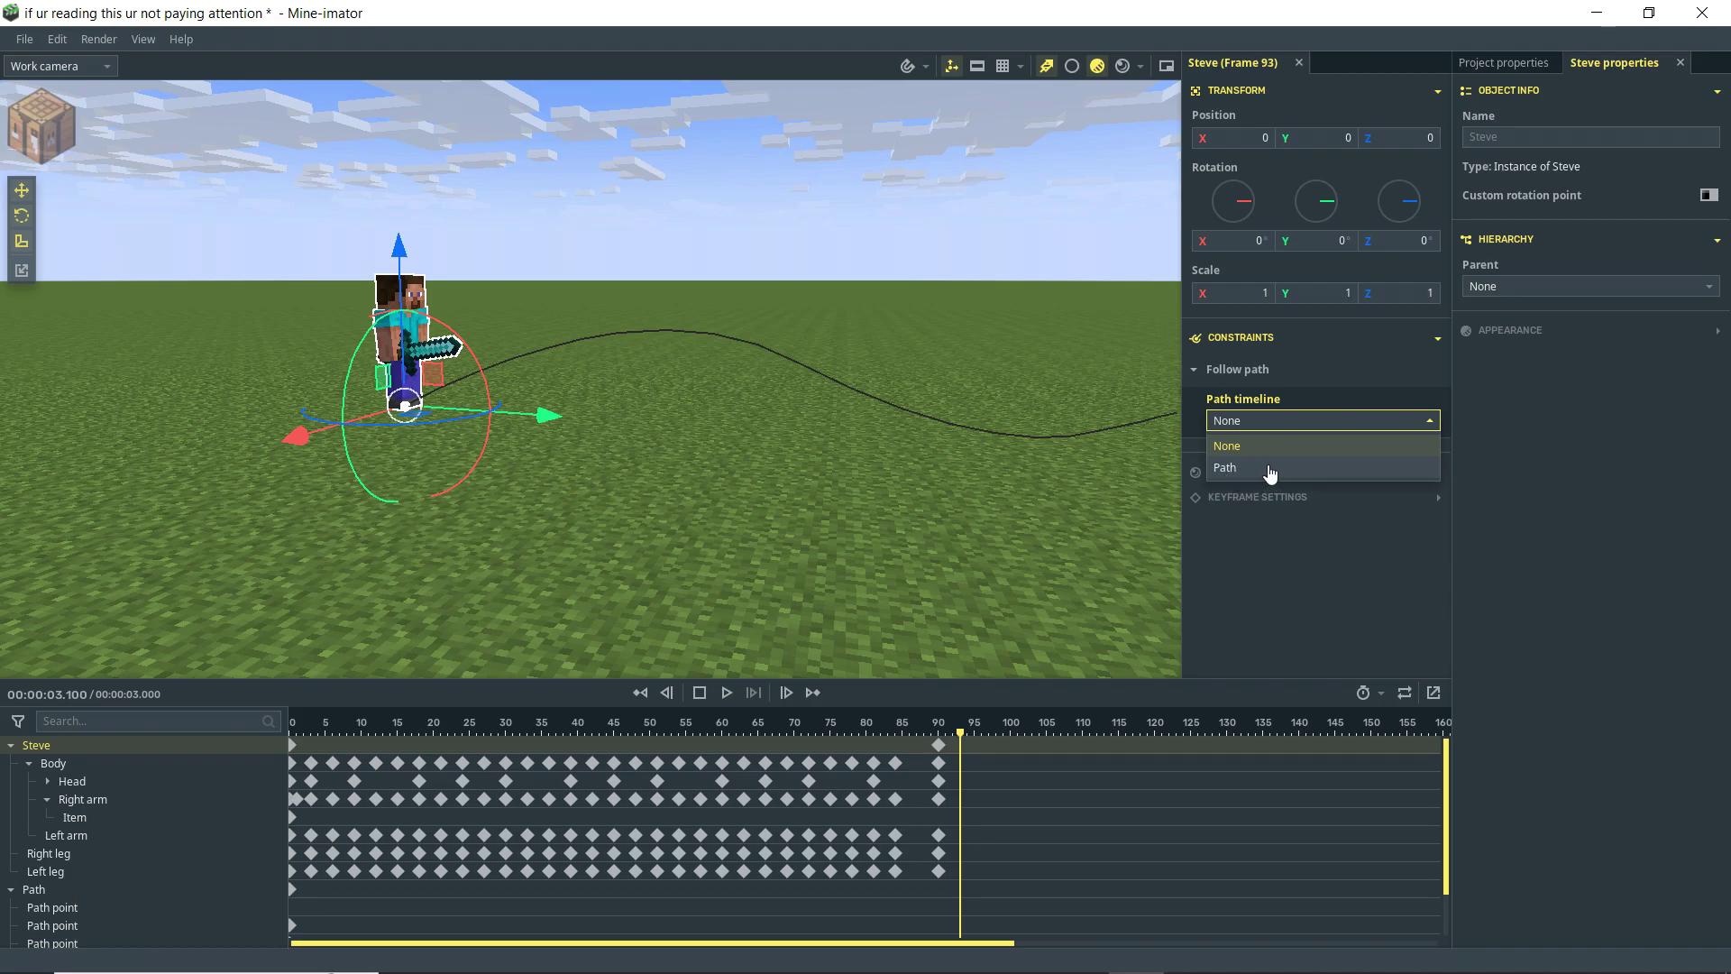
left_click(1251, 469)
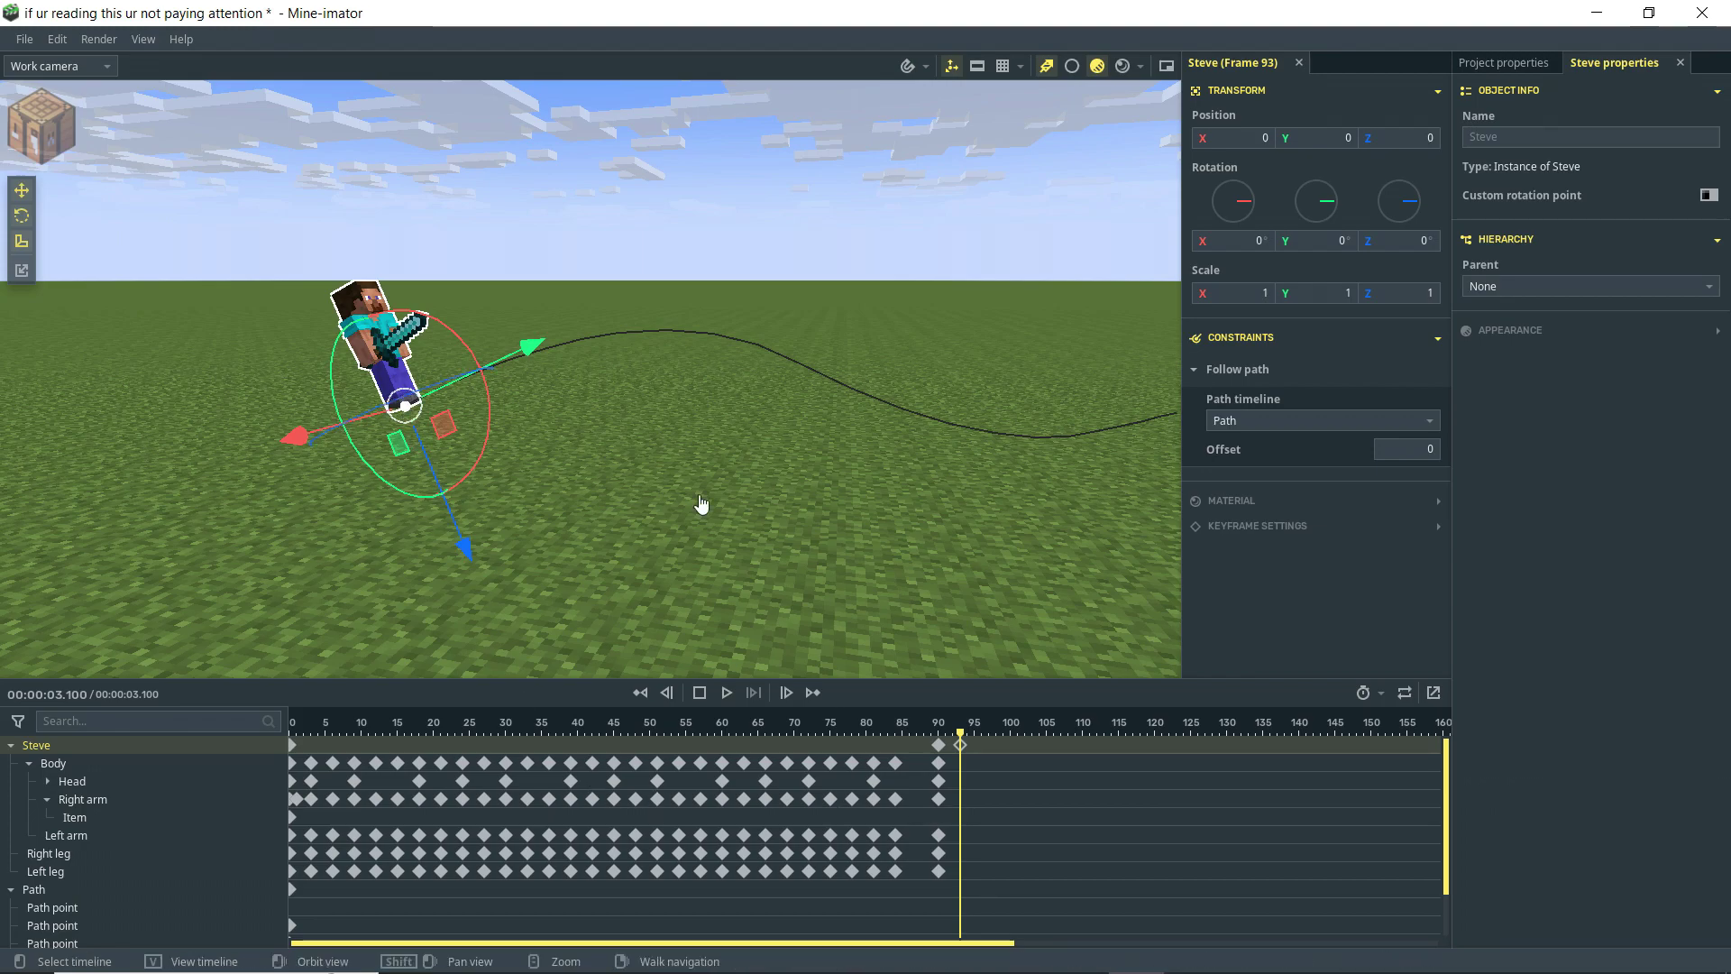
Delete Steve's stray keyframe at frame 93
mouse_move(957, 728)
left_mouse_down()
mouse_move(911, 730)
mouse_move(1003, 728)
mouse_move(695, 729)
mouse_move(989, 729)
mouse_move(929, 727)
mouse_move(944, 727)
left_mouse_up()
left_click(960, 745)
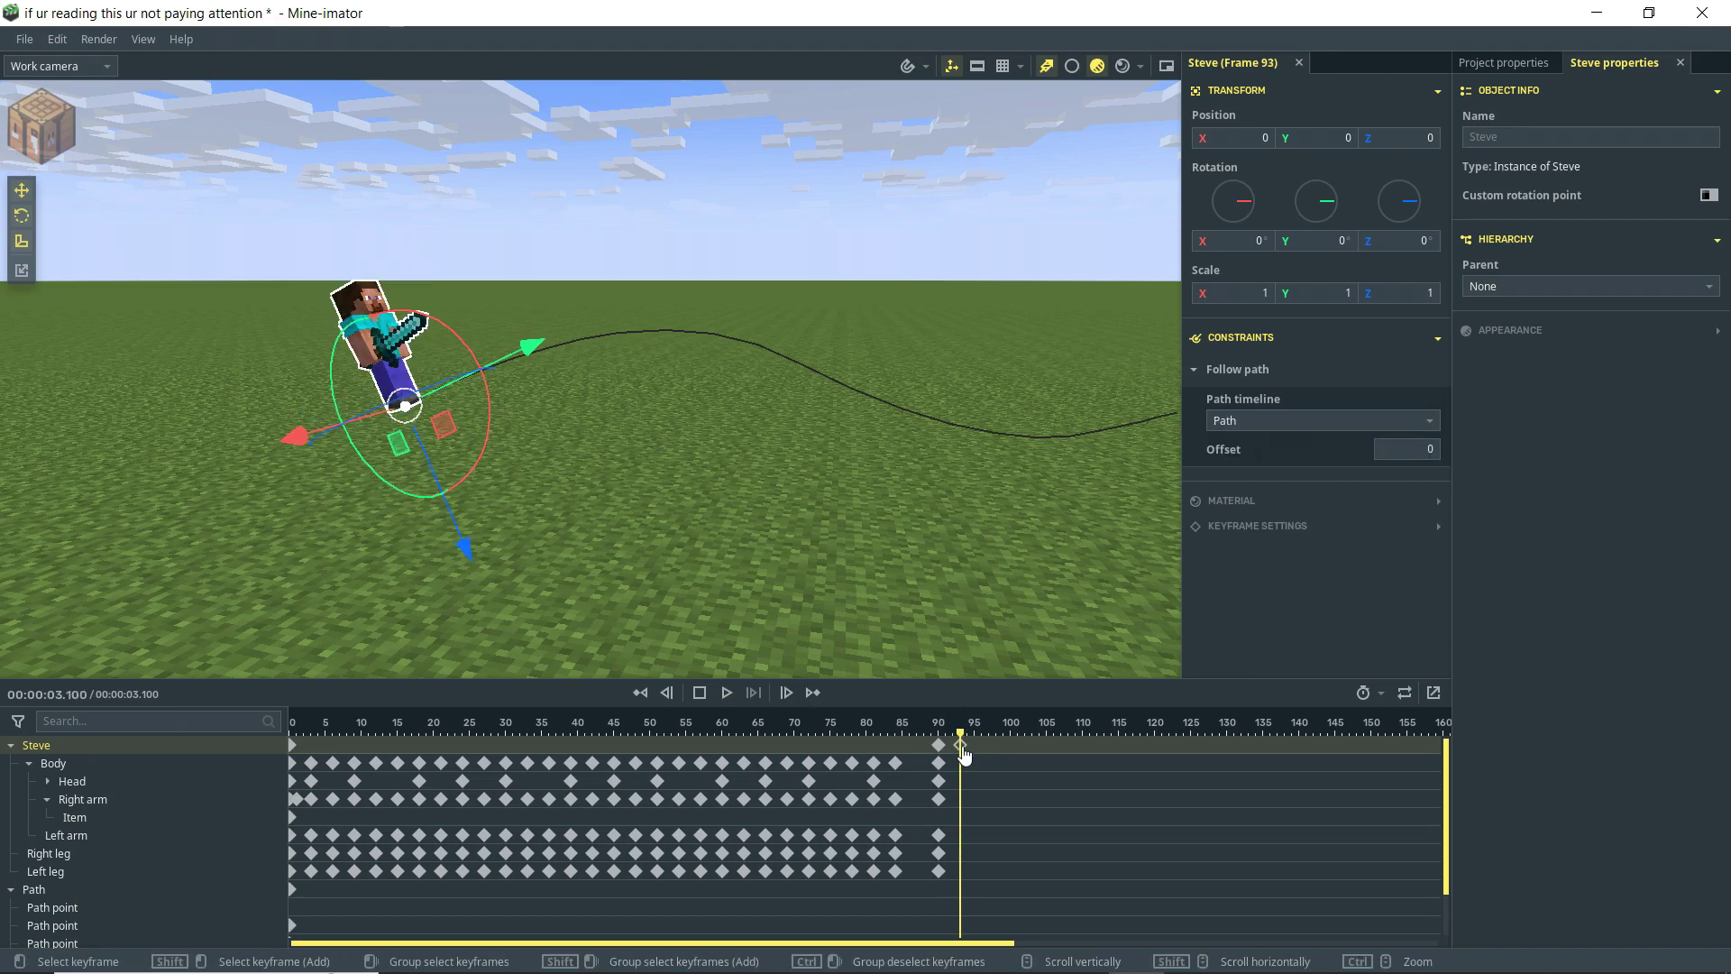
key("Delete")
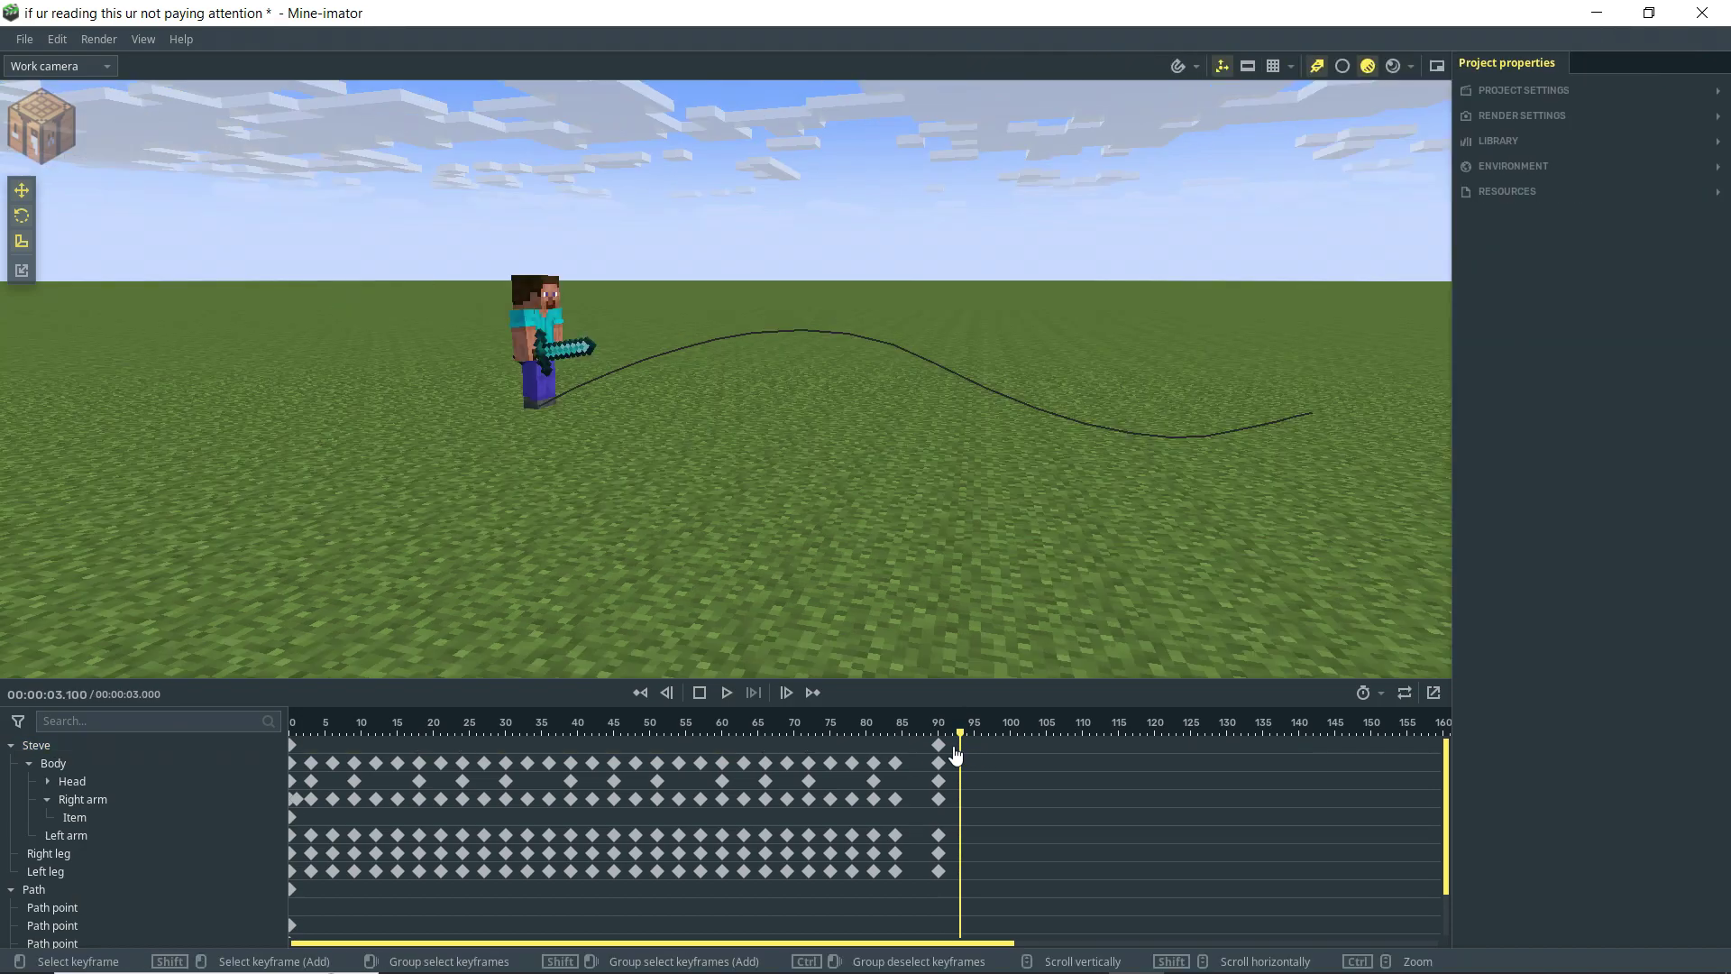
Select all of Steve's keyframes and set their Follow path timeline to Path
left_click(255, 748)
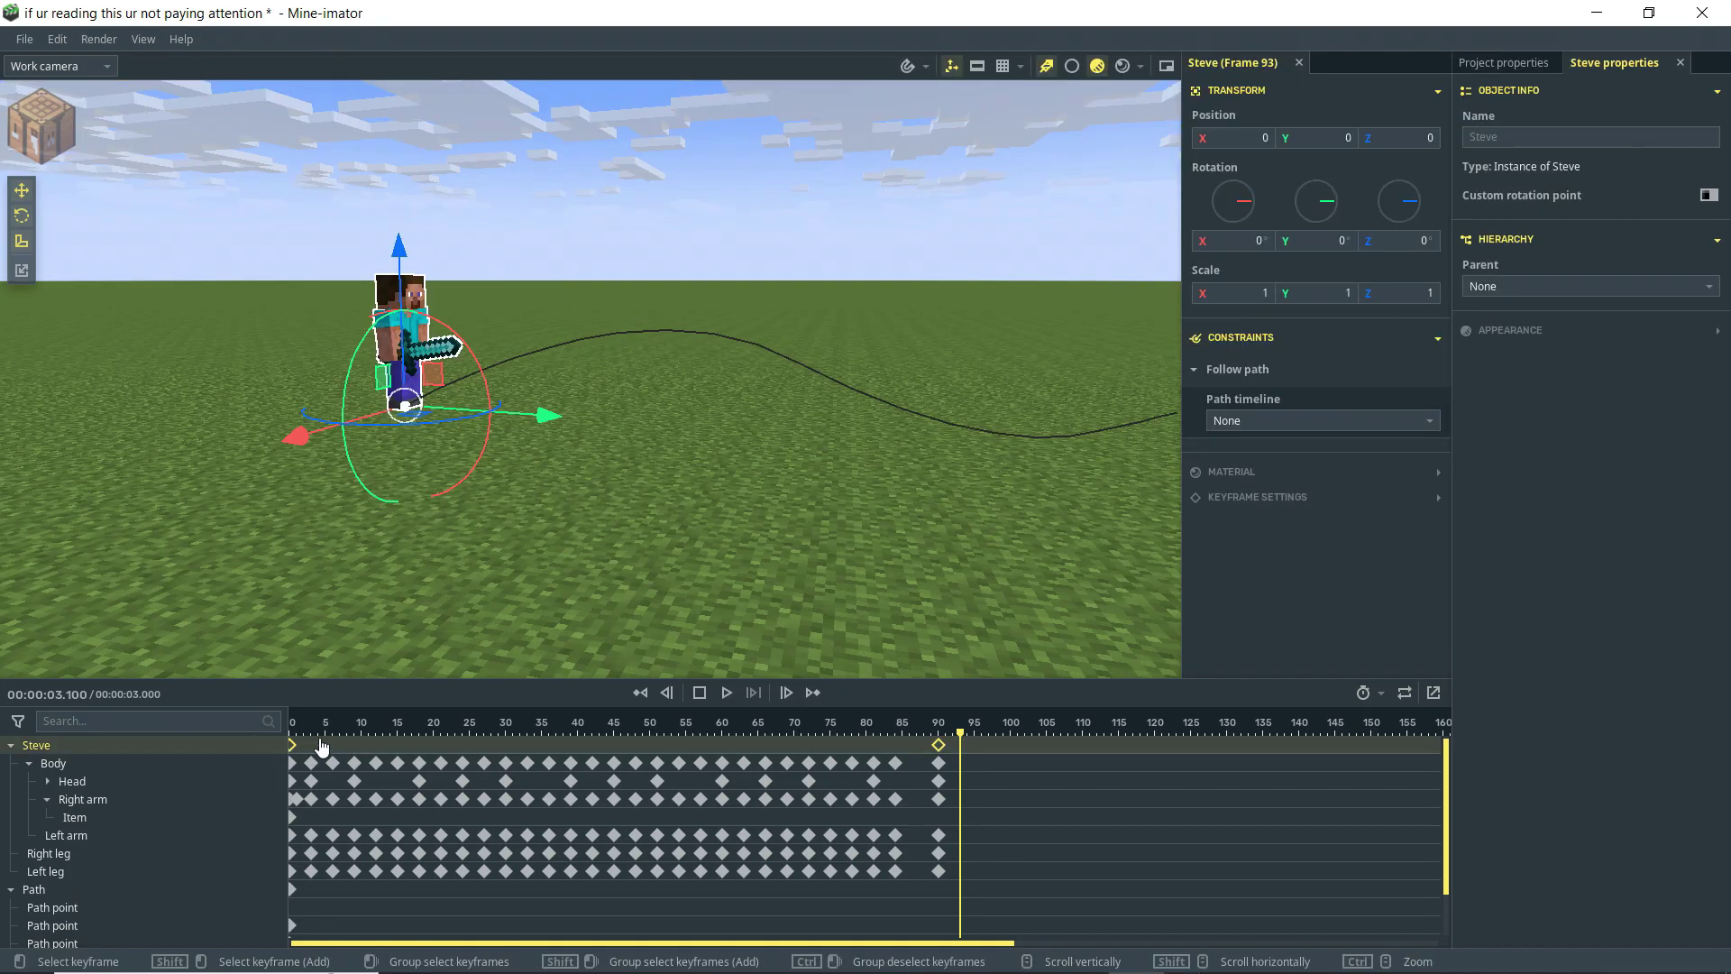
left_click(935, 729)
left_click_drag(935, 732, 291, 733)
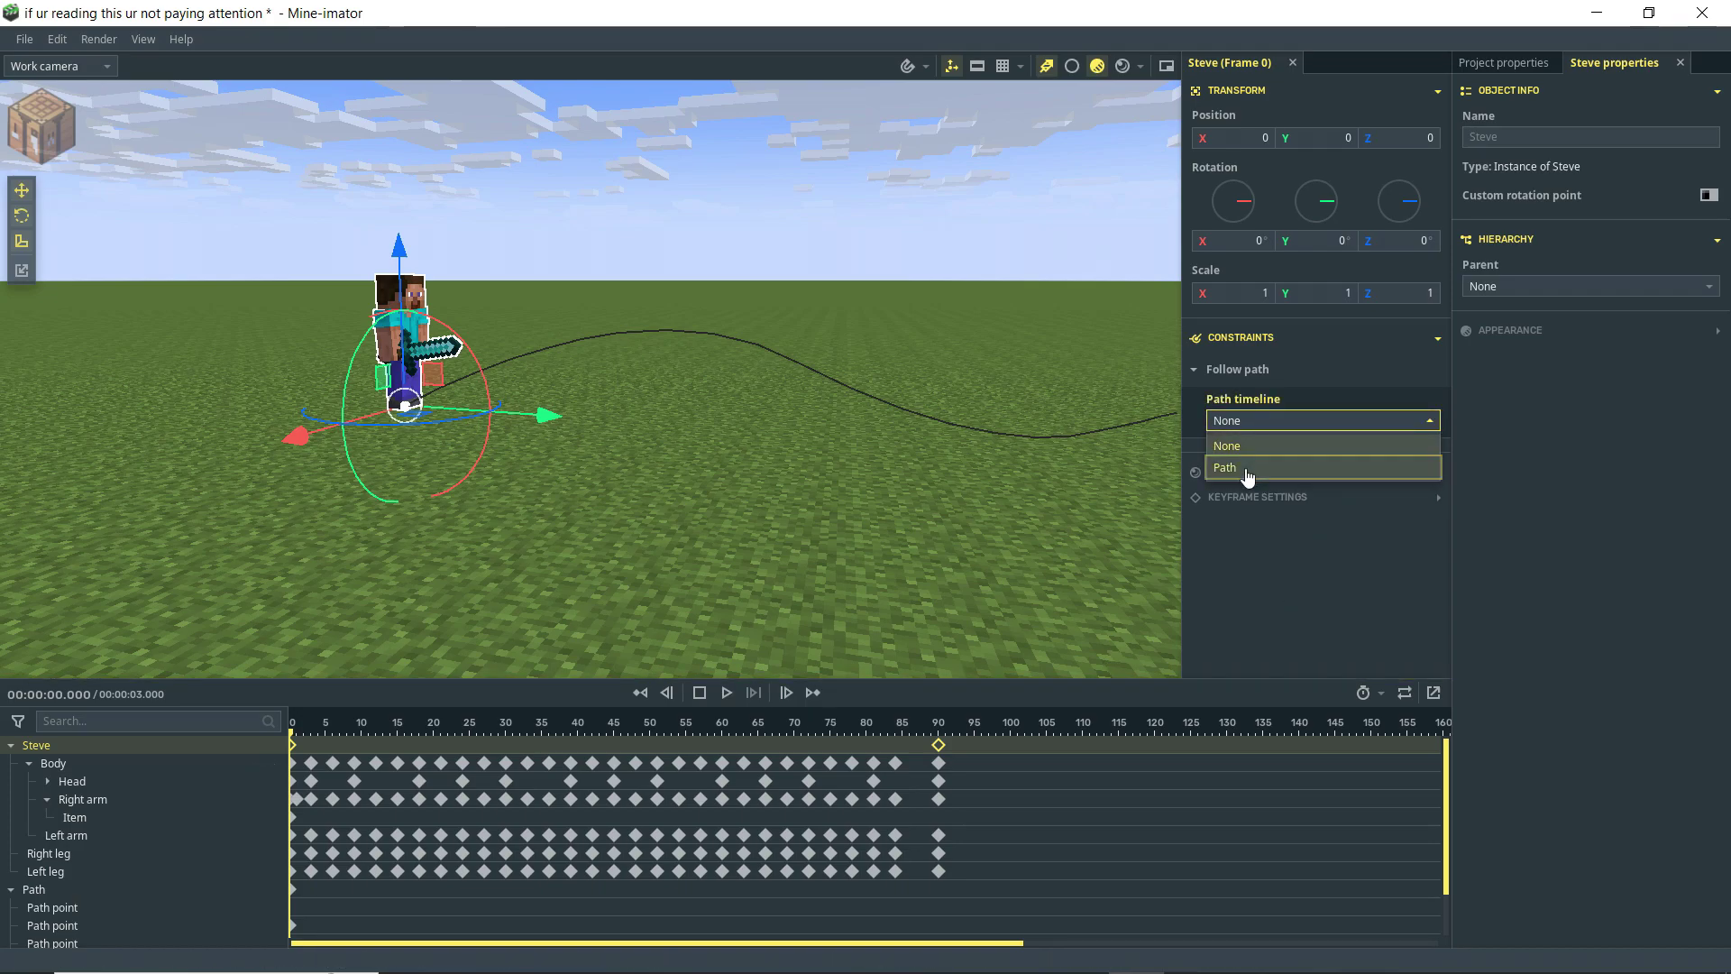
left_click(1246, 467)
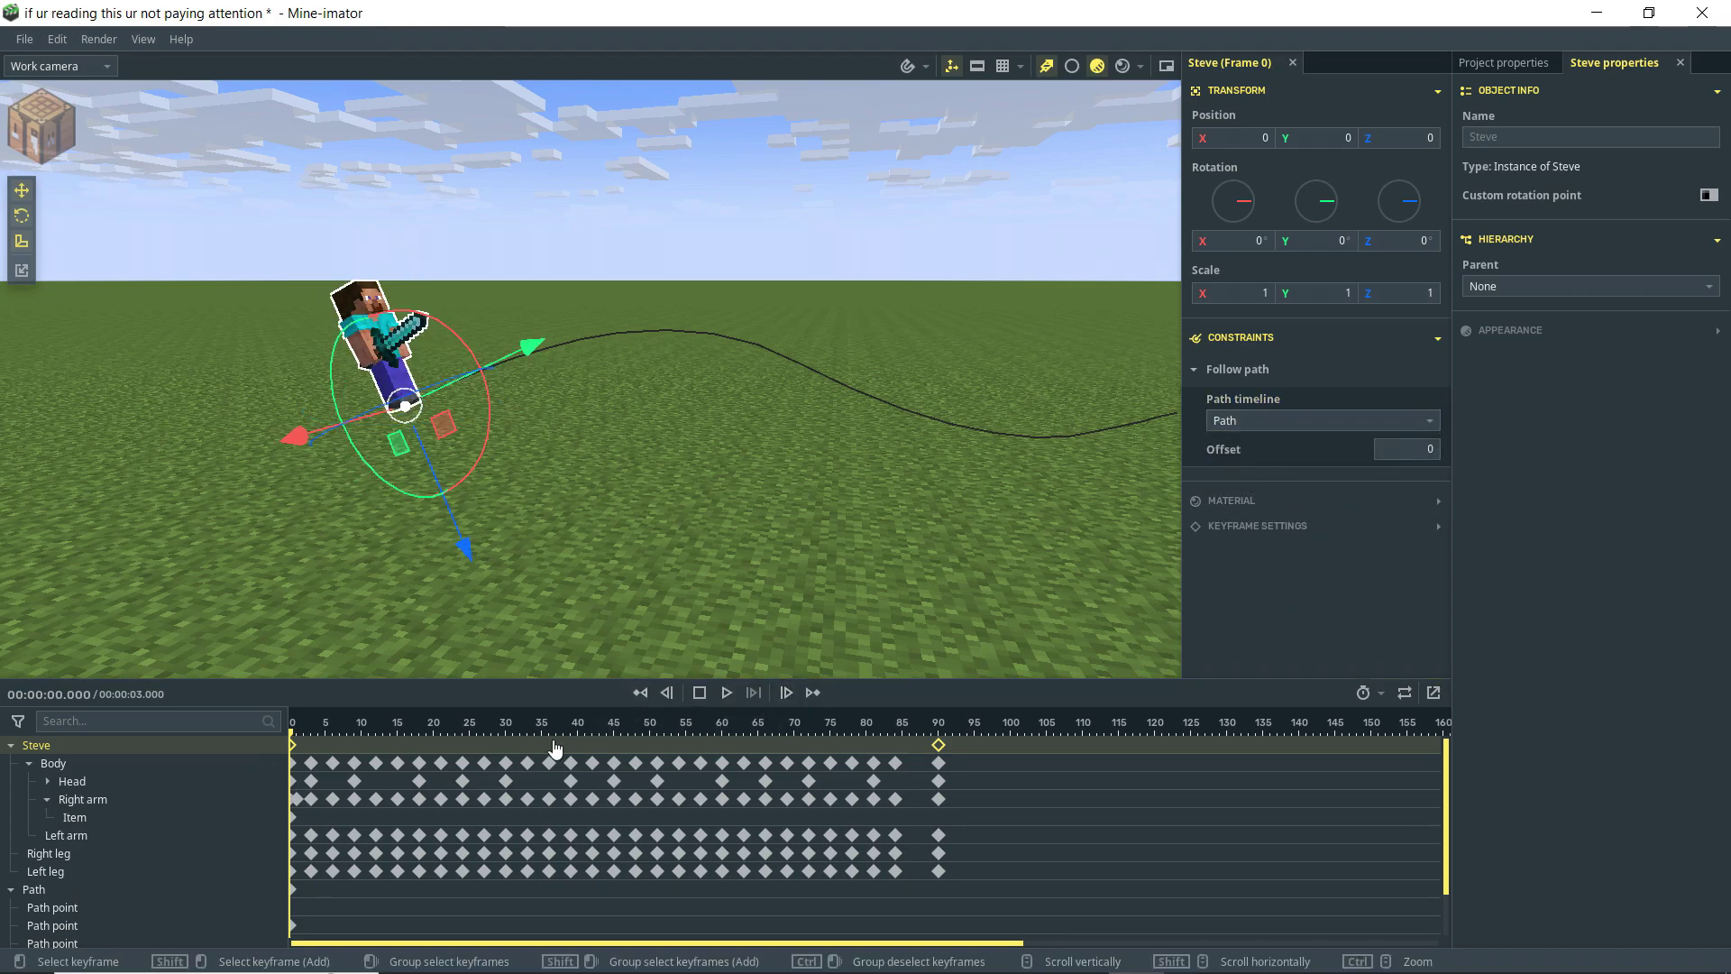
key("space")
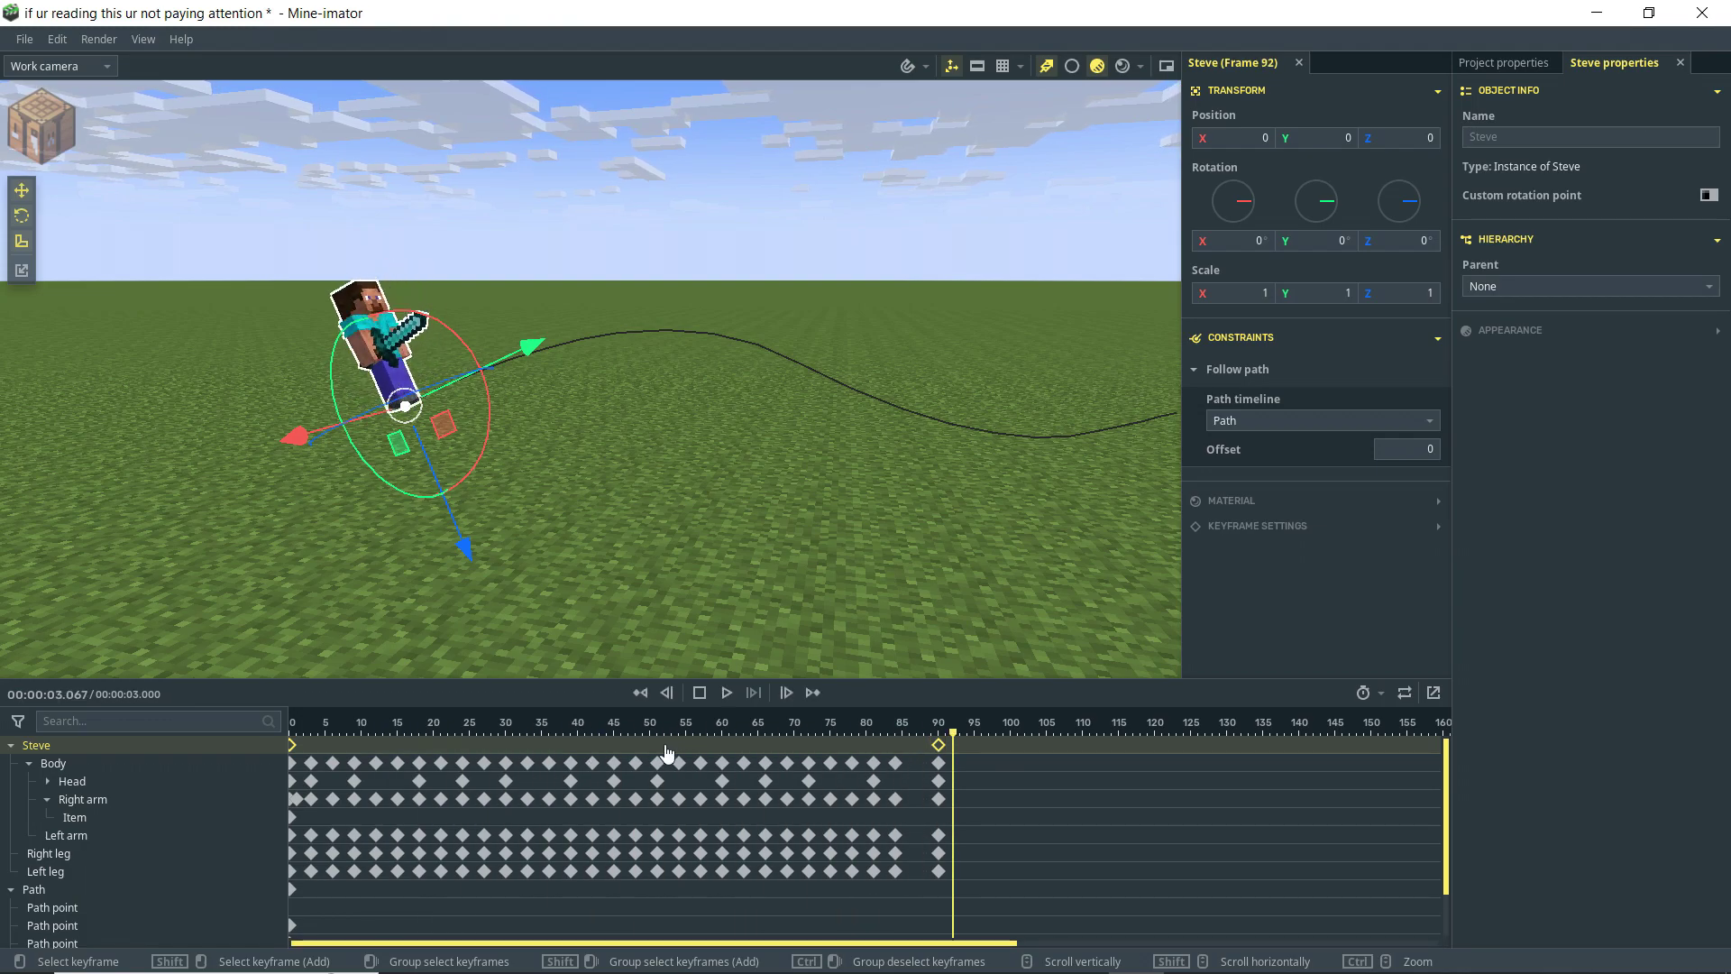
Set the Follow path offset to 200 on Steve's keyframe at frame 90 so he reaches the path's end
left_click_drag(789, 729, 912, 729)
left_click(960, 749)
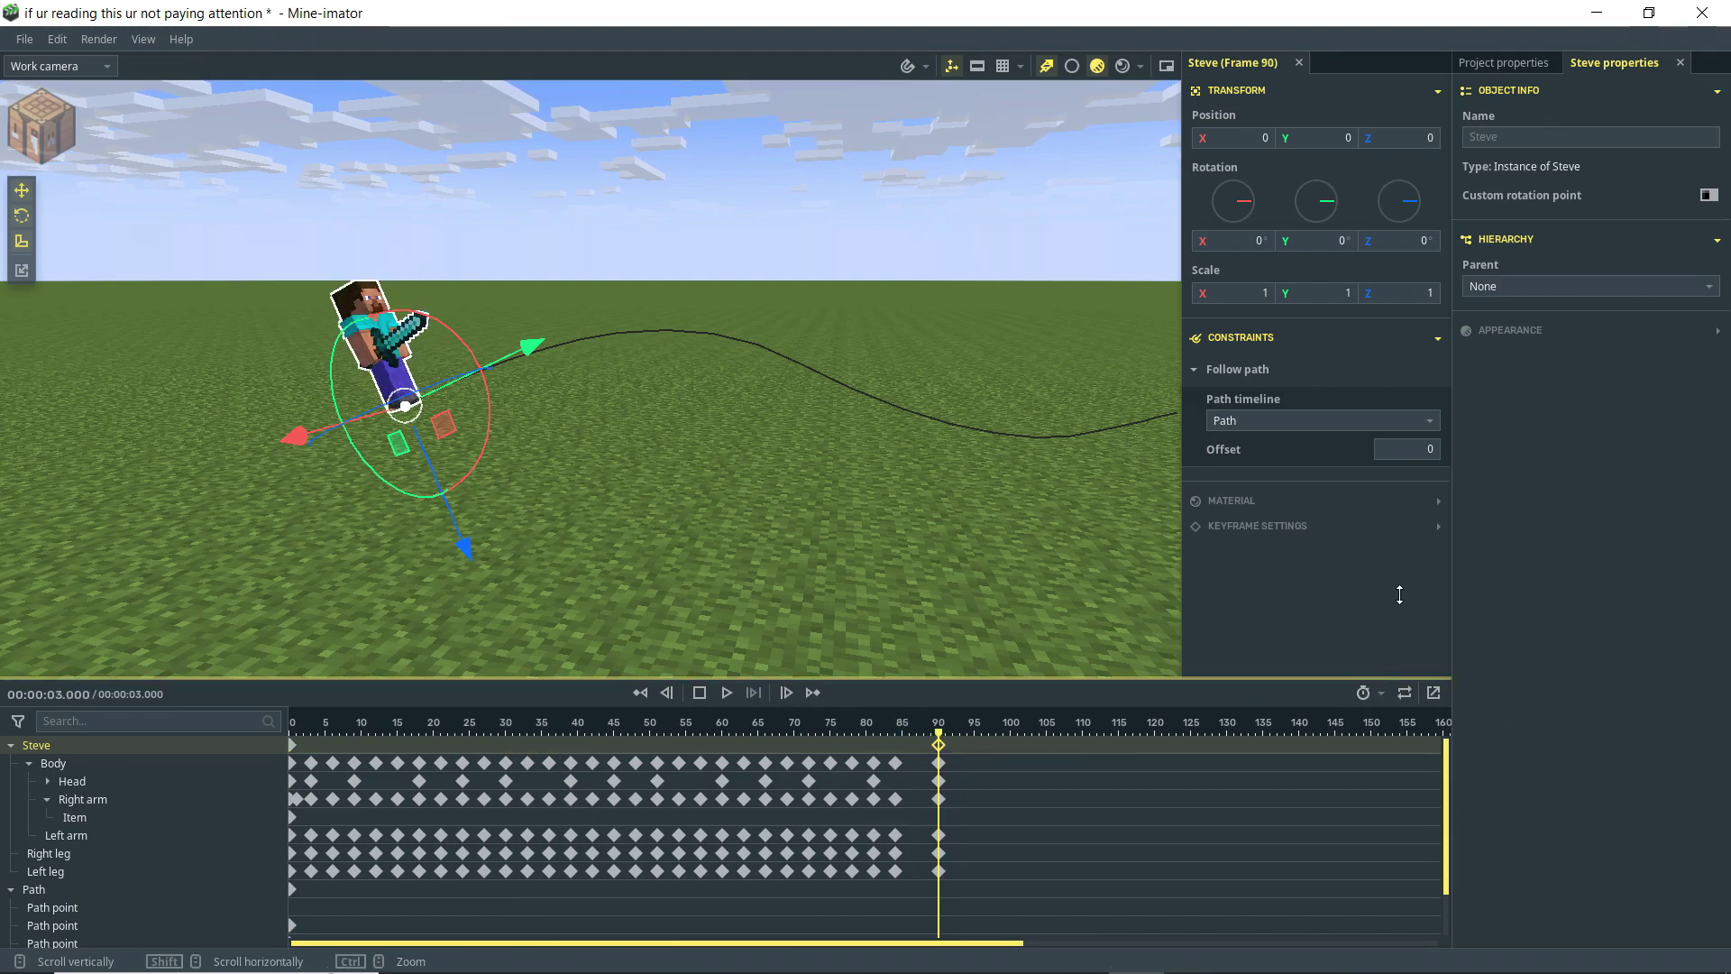
left_click_drag(1384, 454, 1524, 454)
right_click_drag(868, 490, 595, 577)
key("d")
right_click_drag(1091, 451, 620, 444)
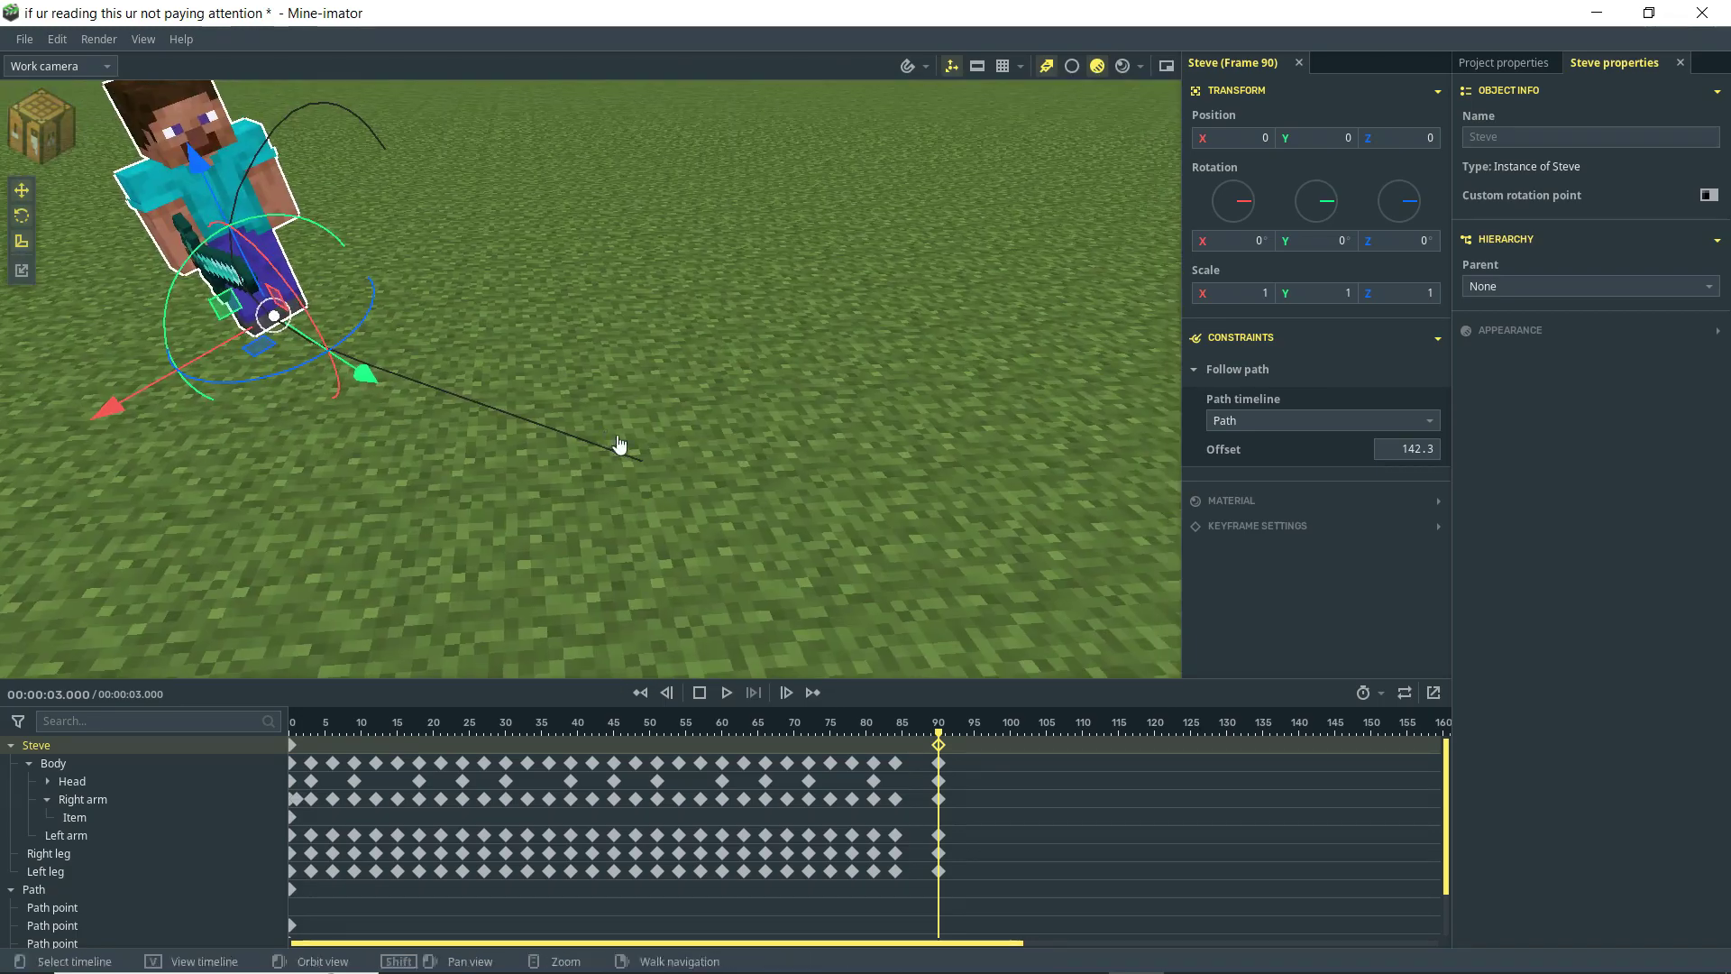
mouse_move(1411, 451)
left_mouse_down()
mouse_move(1461, 451)
mouse_move(1408, 449)
left_mouse_up()
key("s")
right_click_drag(870, 456, 869, 455)
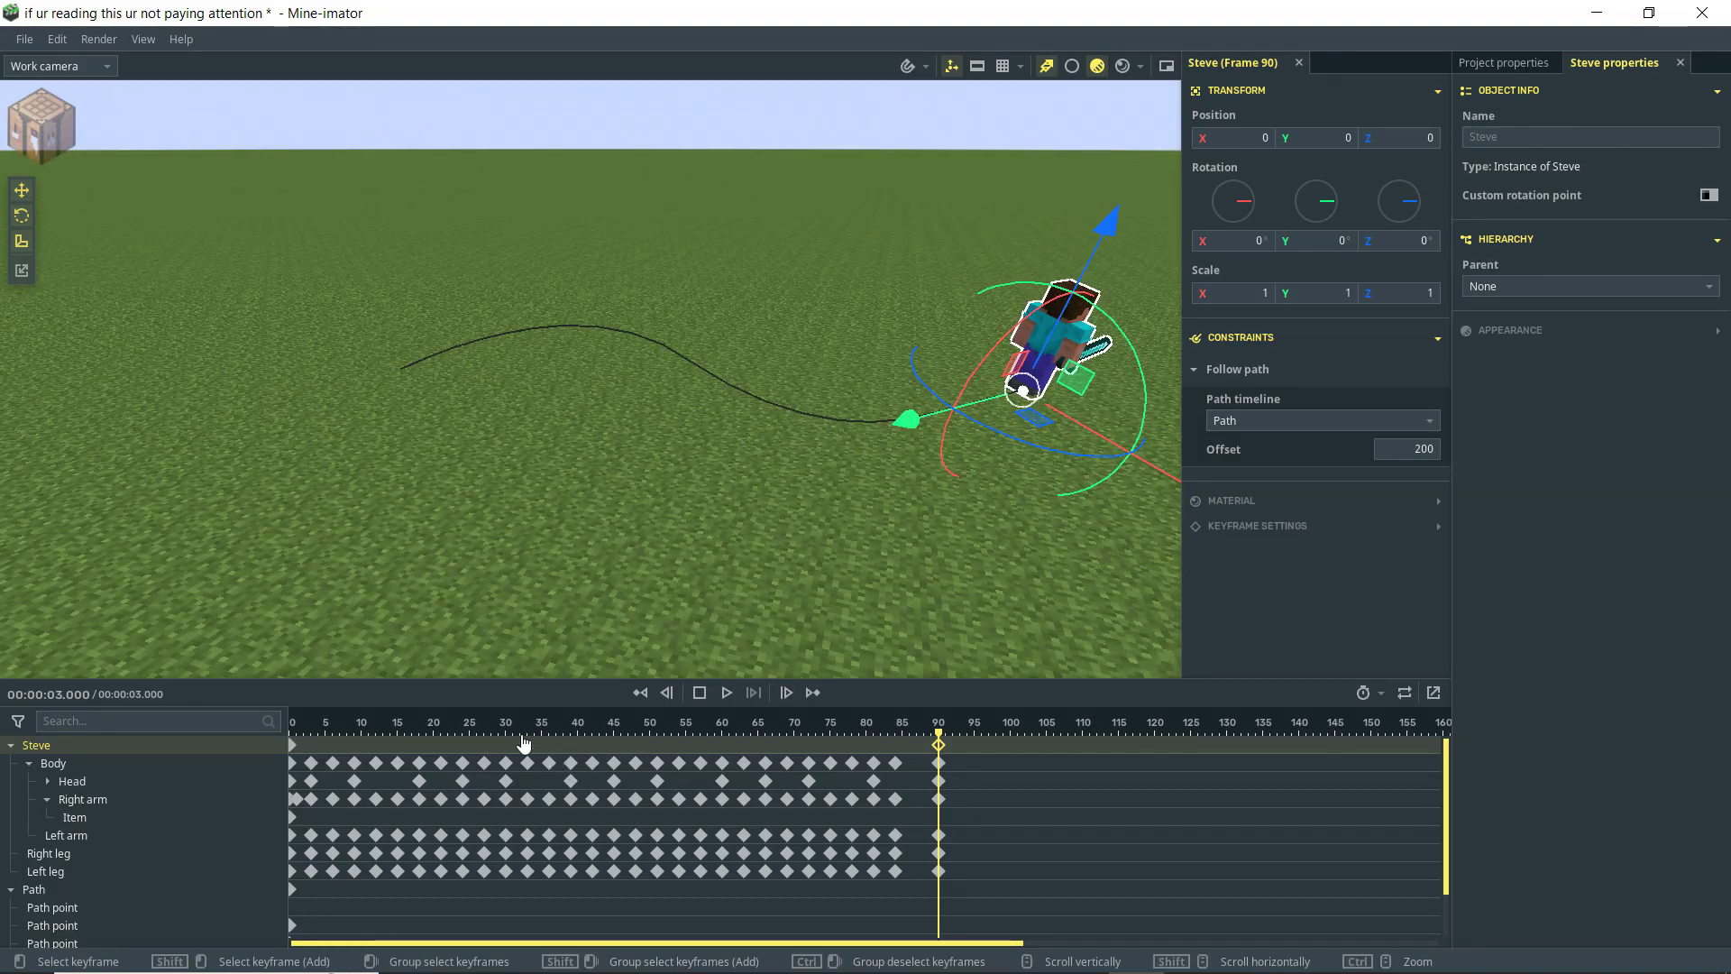
Play the animation from frame 0 to watch Steve travel along the path
left_click_drag(507, 727, 219, 743)
key("space")
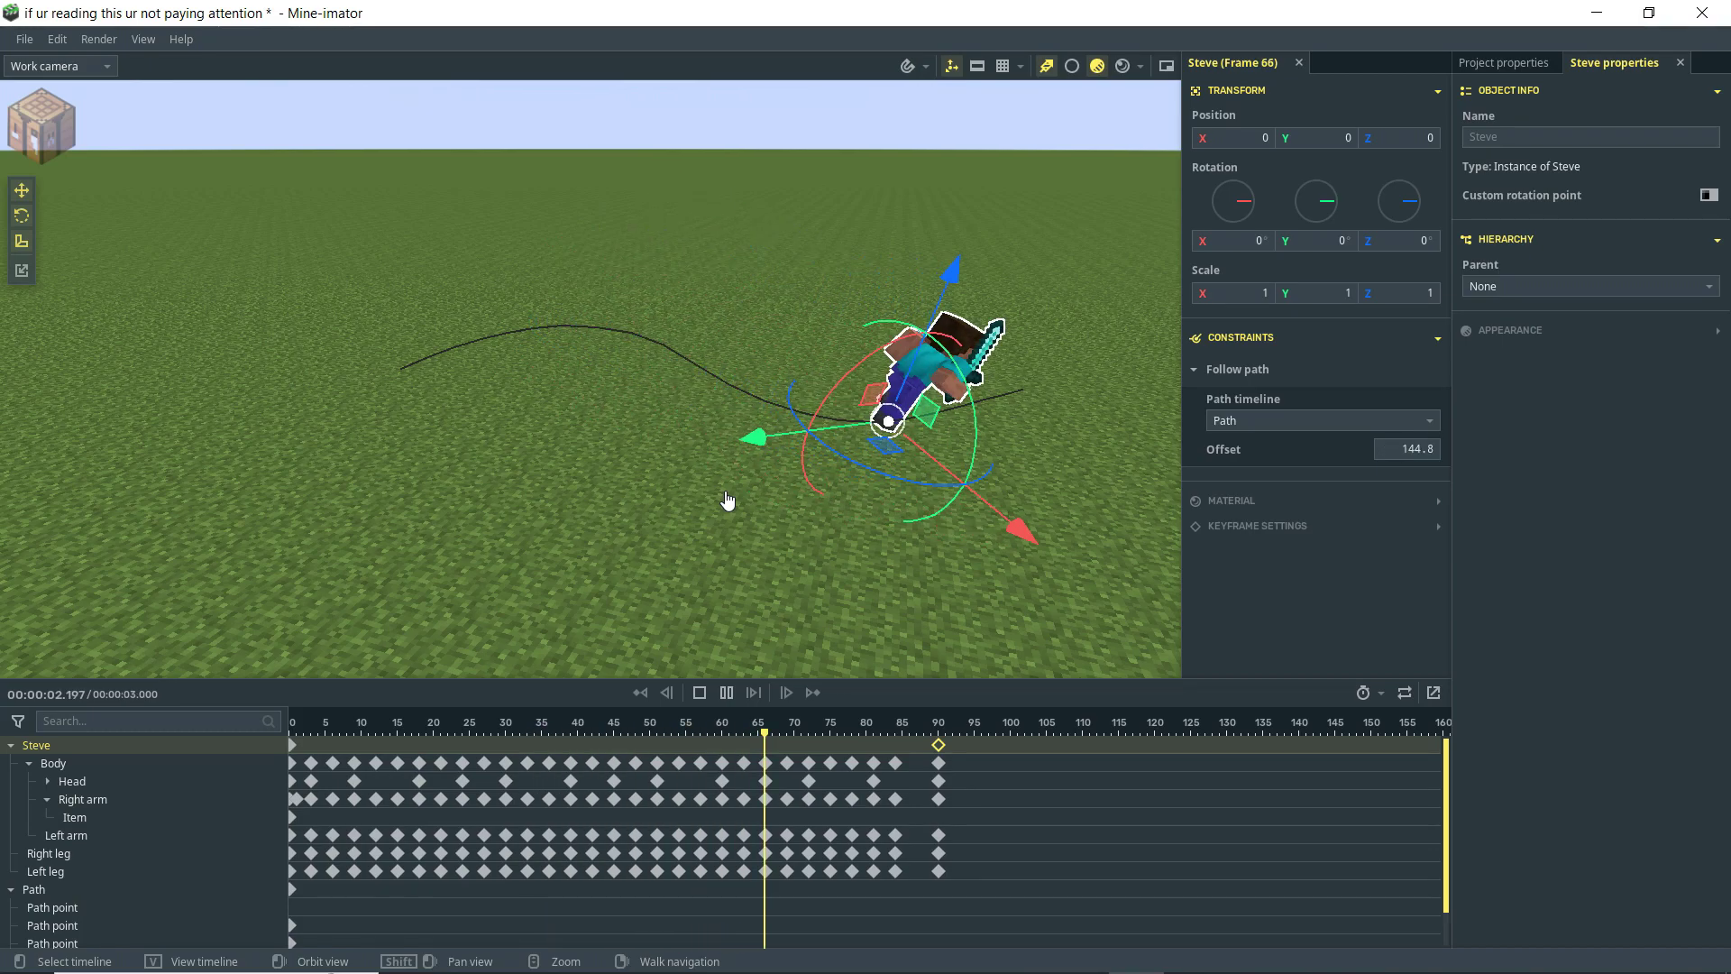
key("space")
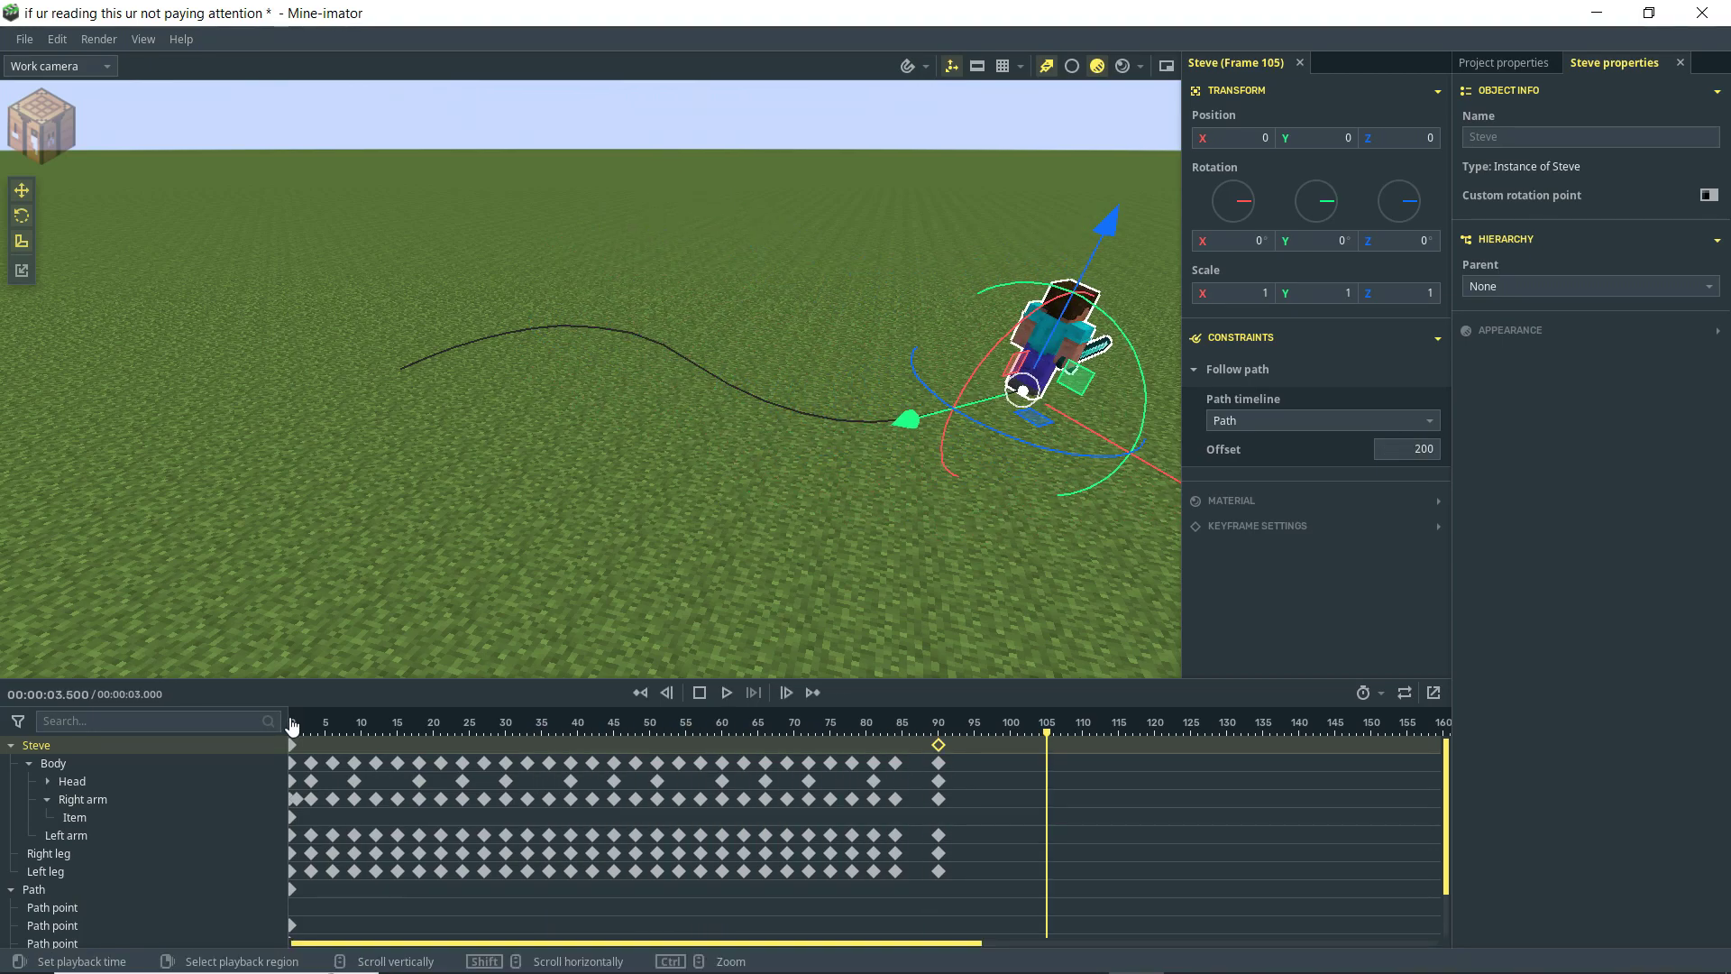
Set the looping playback region to frames 0 through 90 and preview the loop
right_click_drag(292, 727, 952, 733)
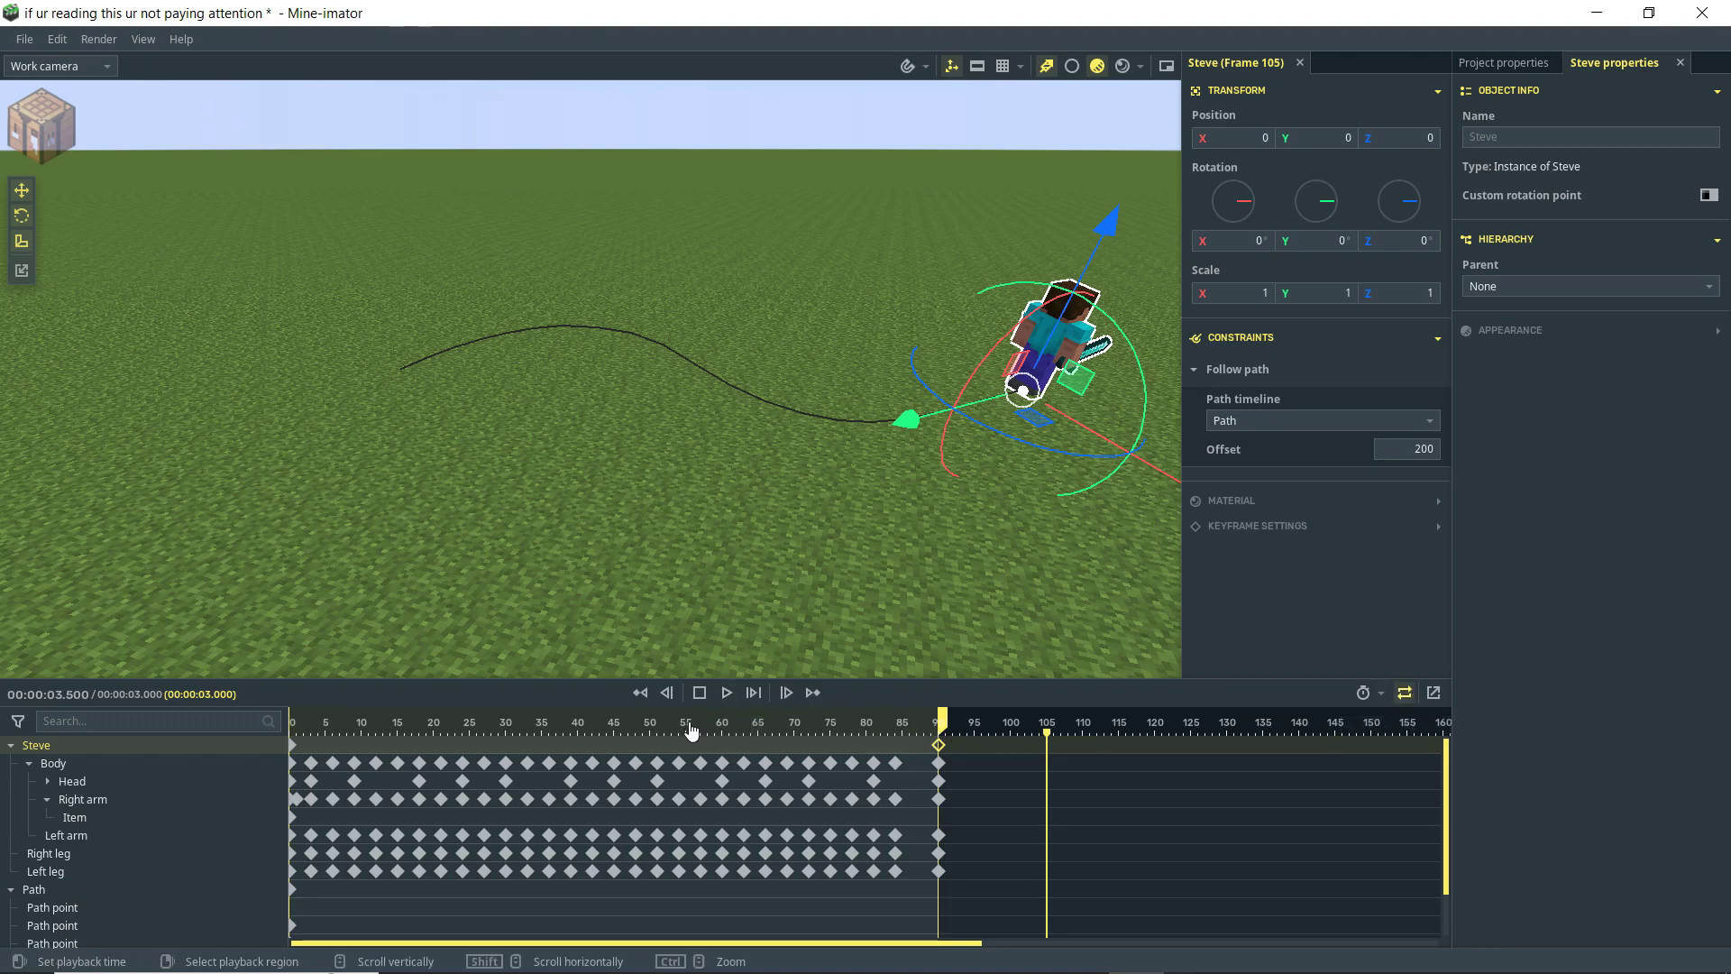
key("space")
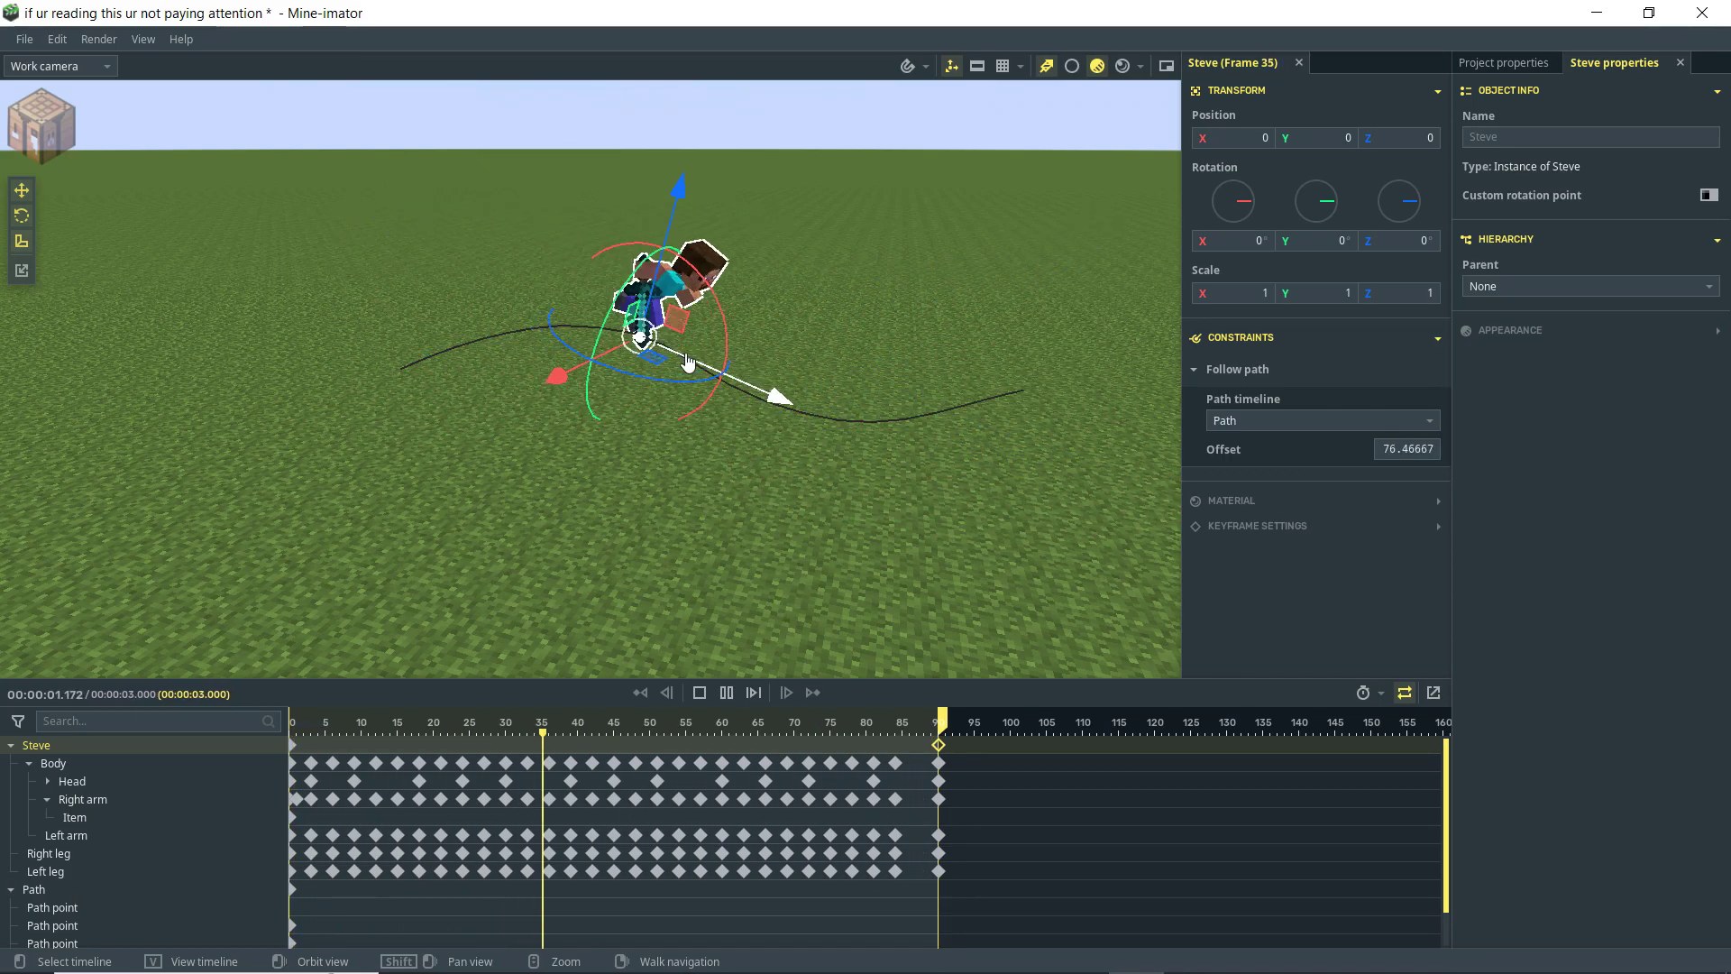
key("space")
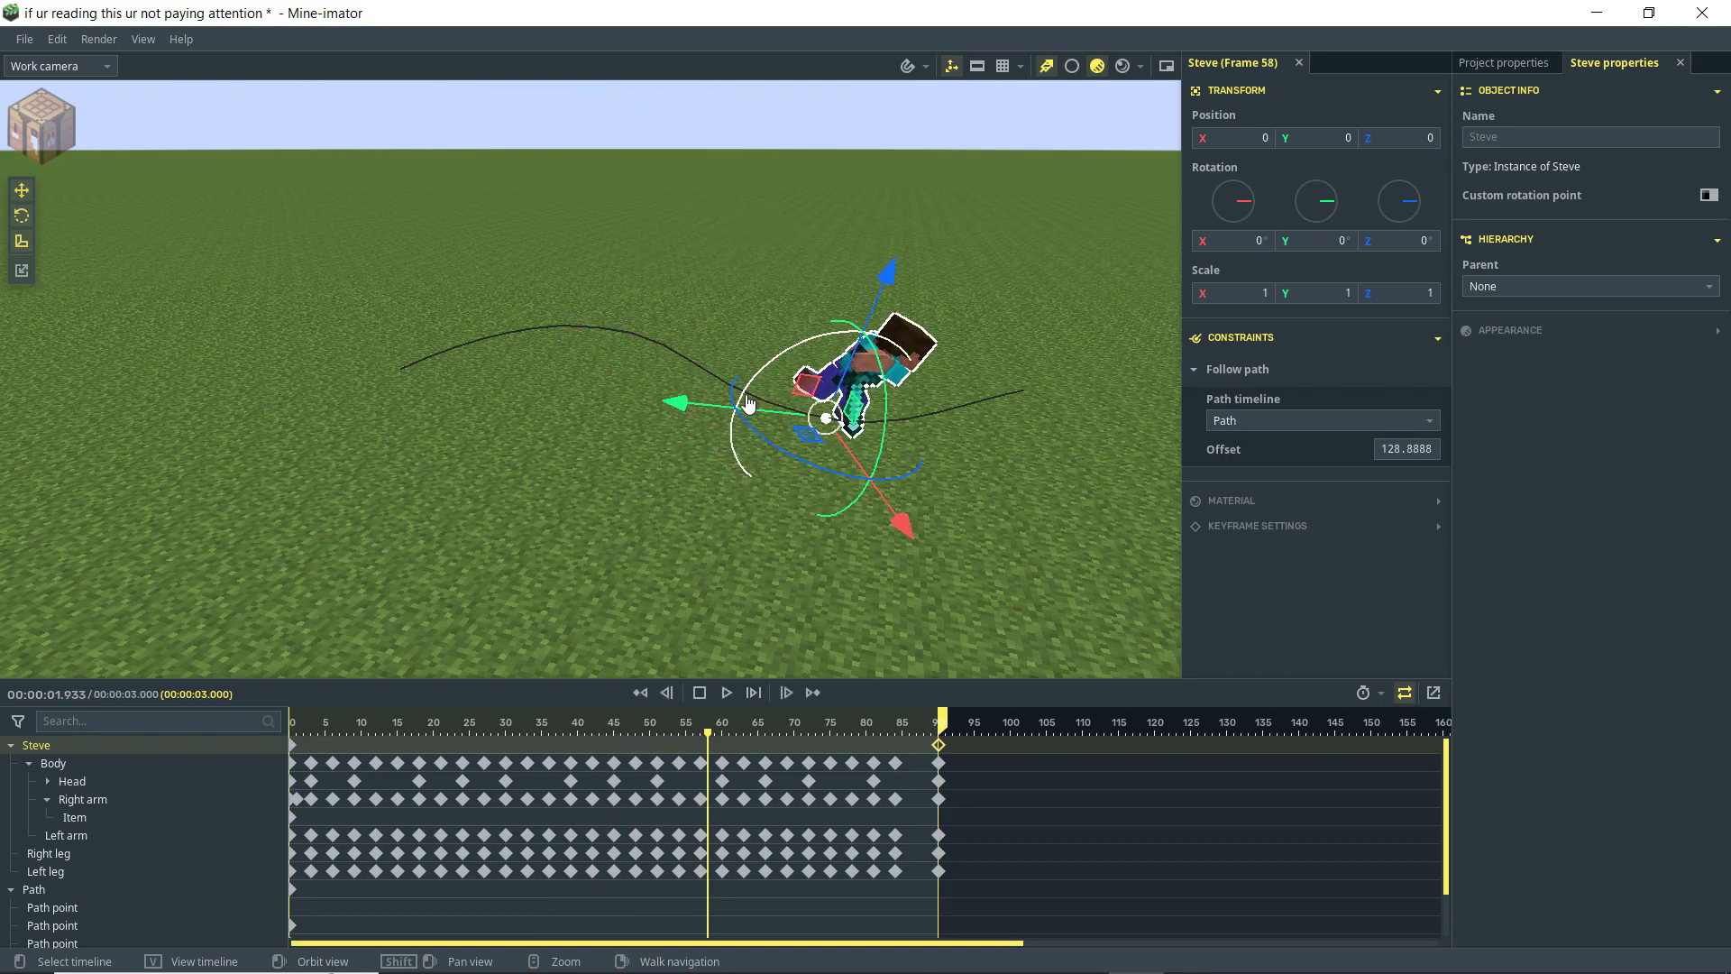
Try moving Steve's last keyframe to frame 60 to speed up his run, and preview it
left_click(954, 755)
left_click_drag(939, 754, 870, 759)
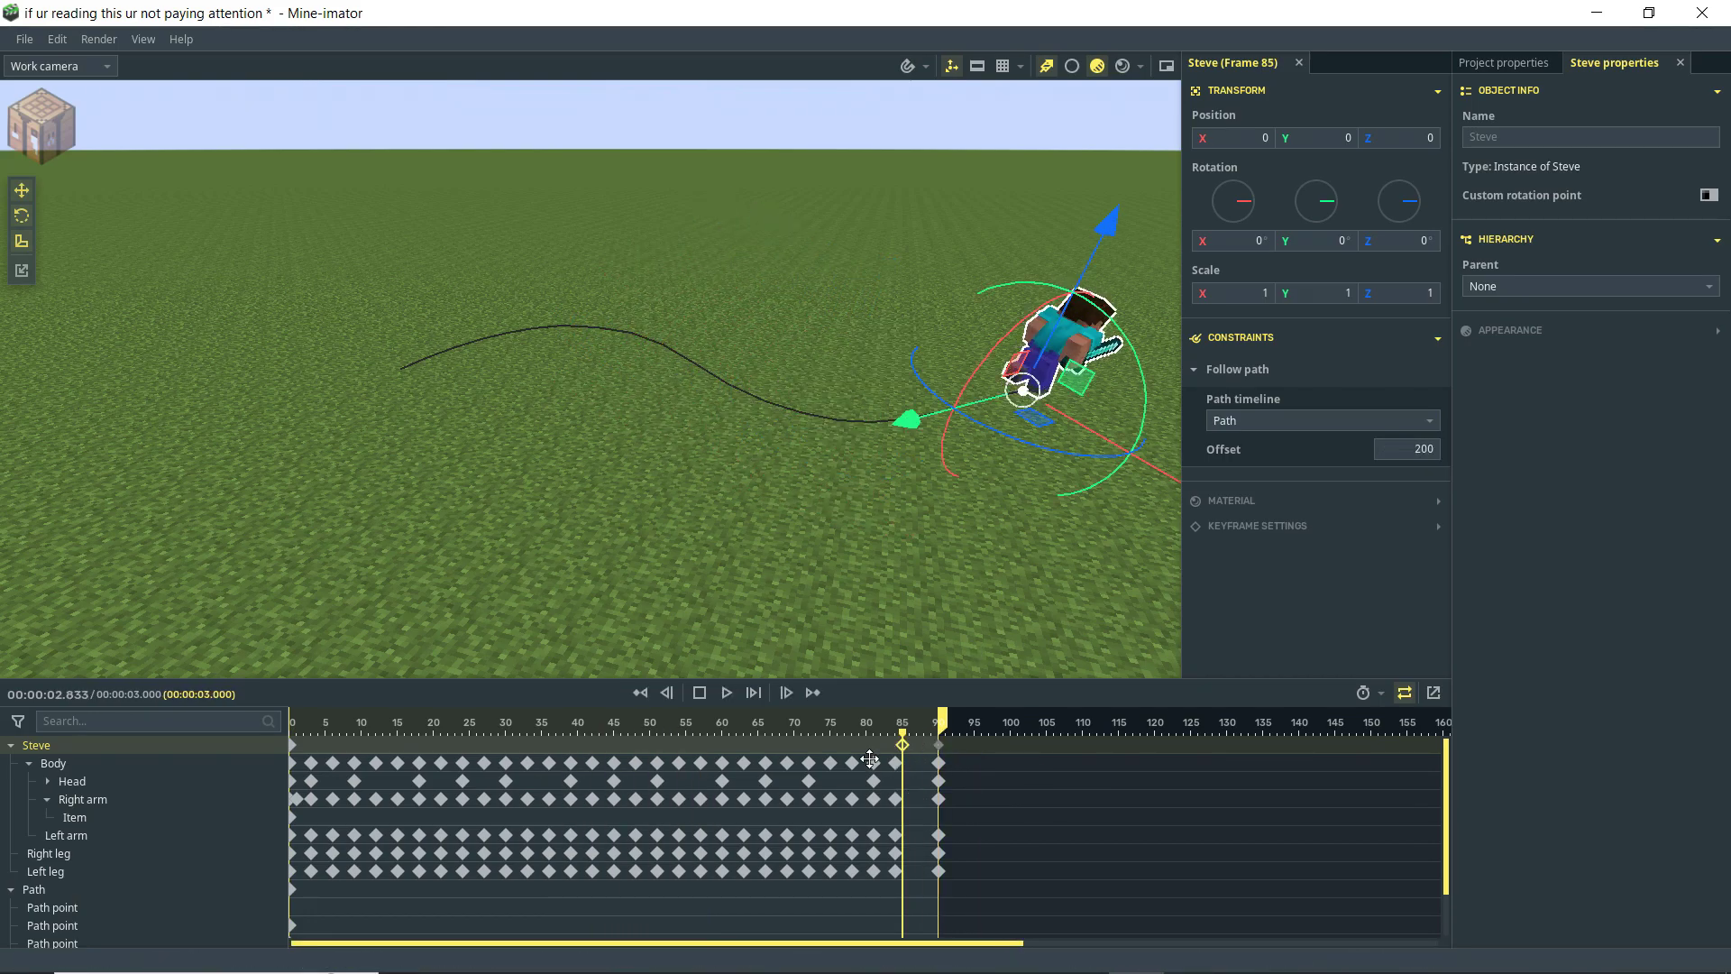
key("space")
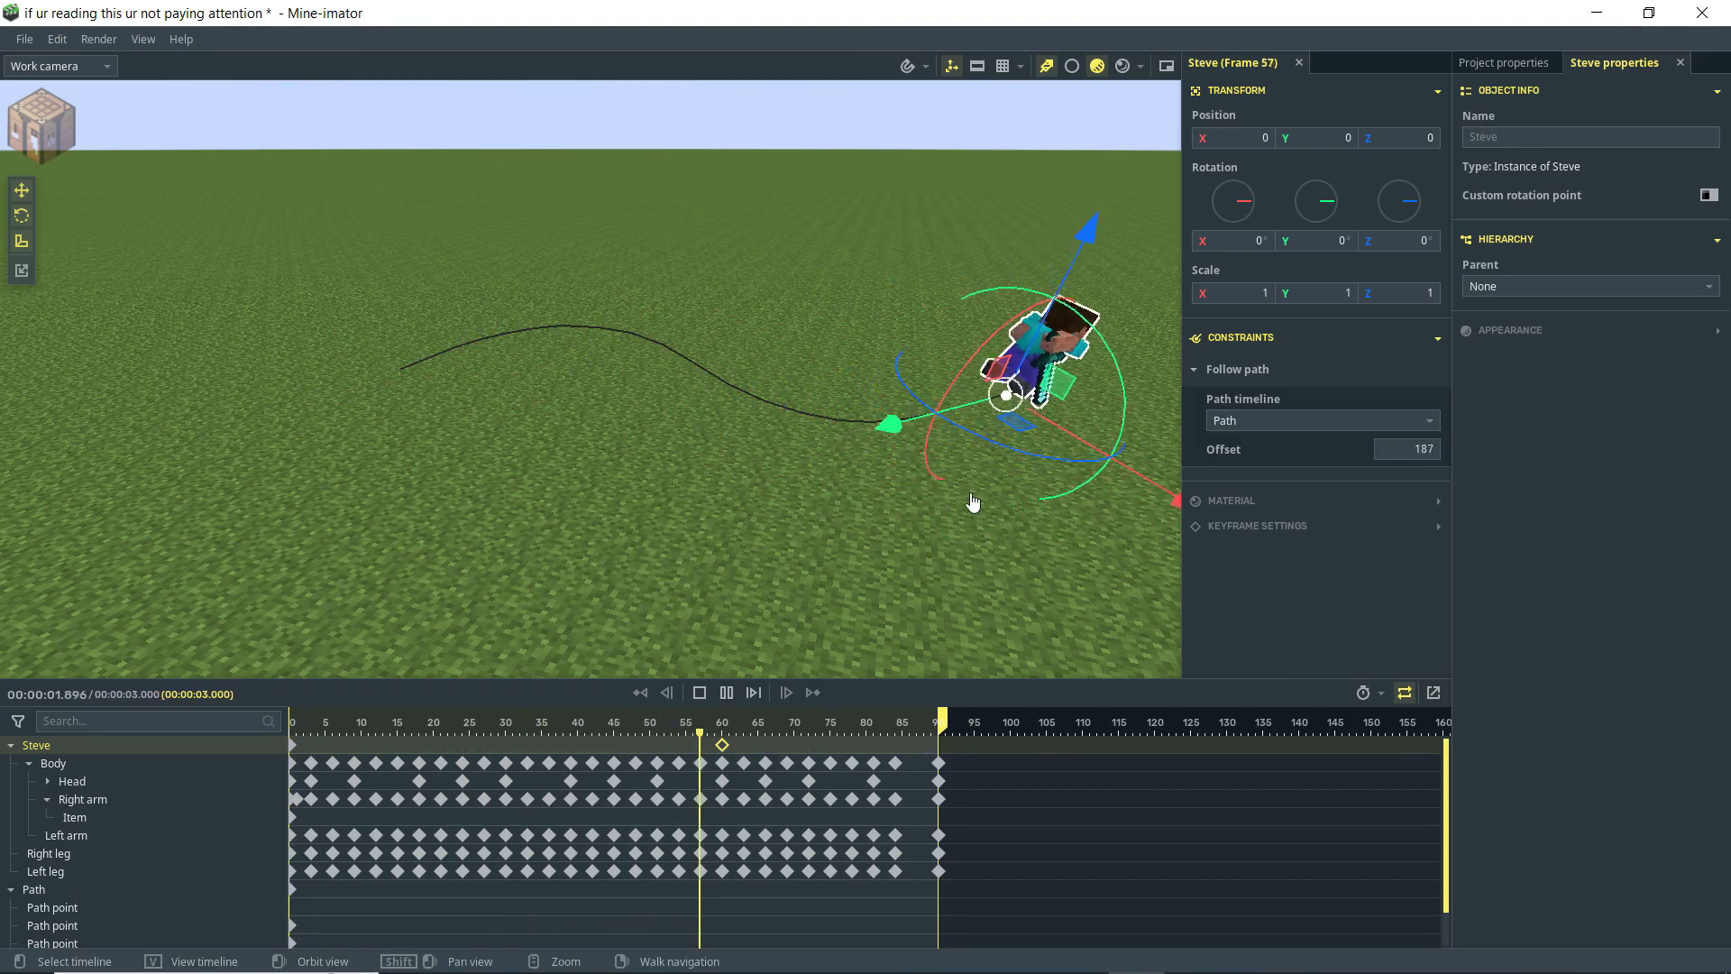
key("space")
Move Steve's last keyframe to frame 80 and preview the run speed
left_click_drag(719, 741, 866, 775)
key("space")
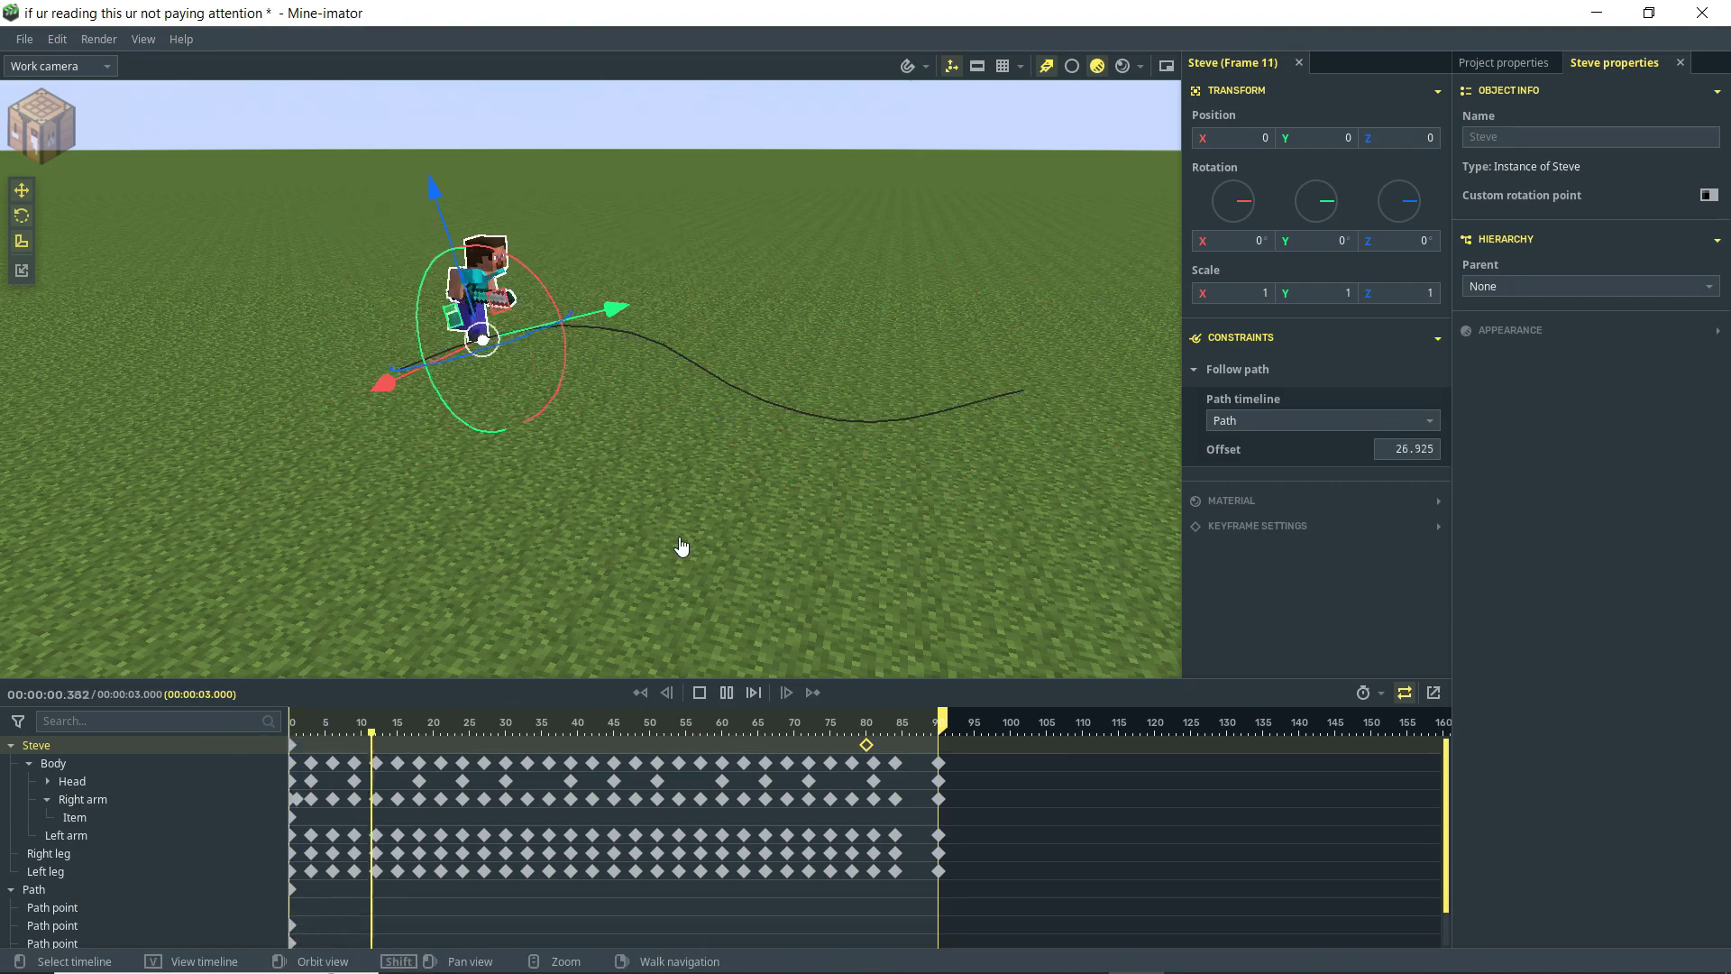
key("space")
Play the looped animation and examine Steve's movement along the path from the side and from above
right_click_drag(884, 309, 811, 309)
key("q")
right_click_drag(705, 624, 834, 498)
key("space")
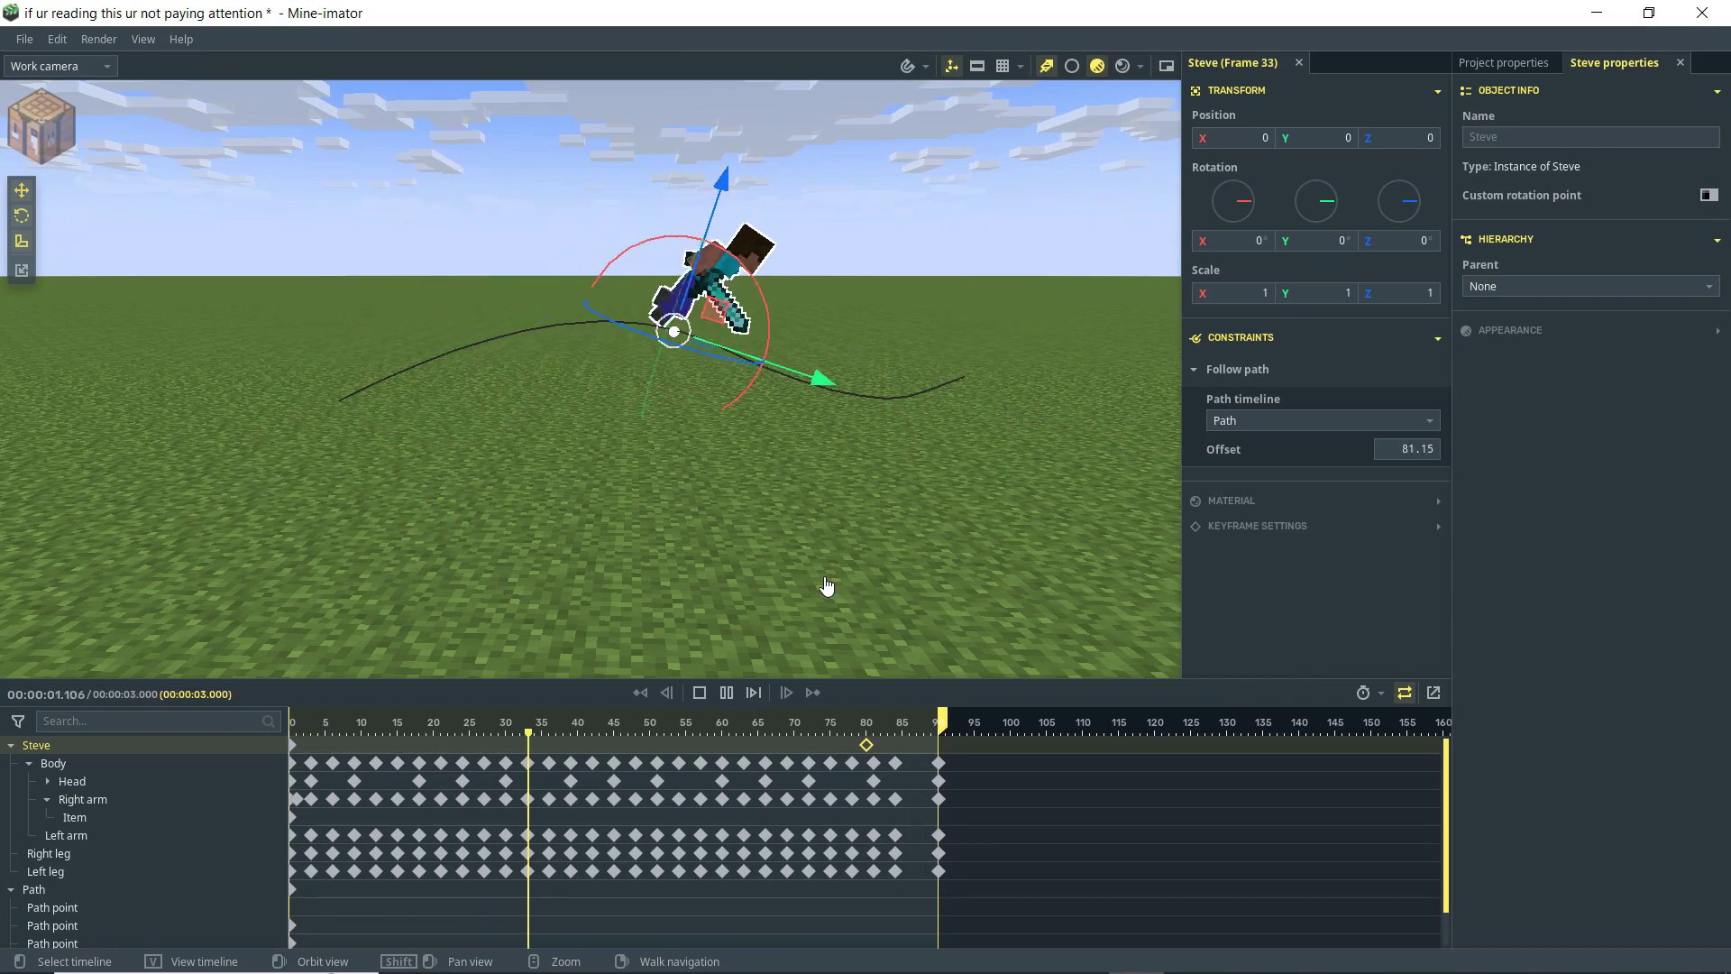
left_click_drag(827, 587, 842, 286)
key("space")
right_click_drag(843, 286, 846, 429)
key("space")
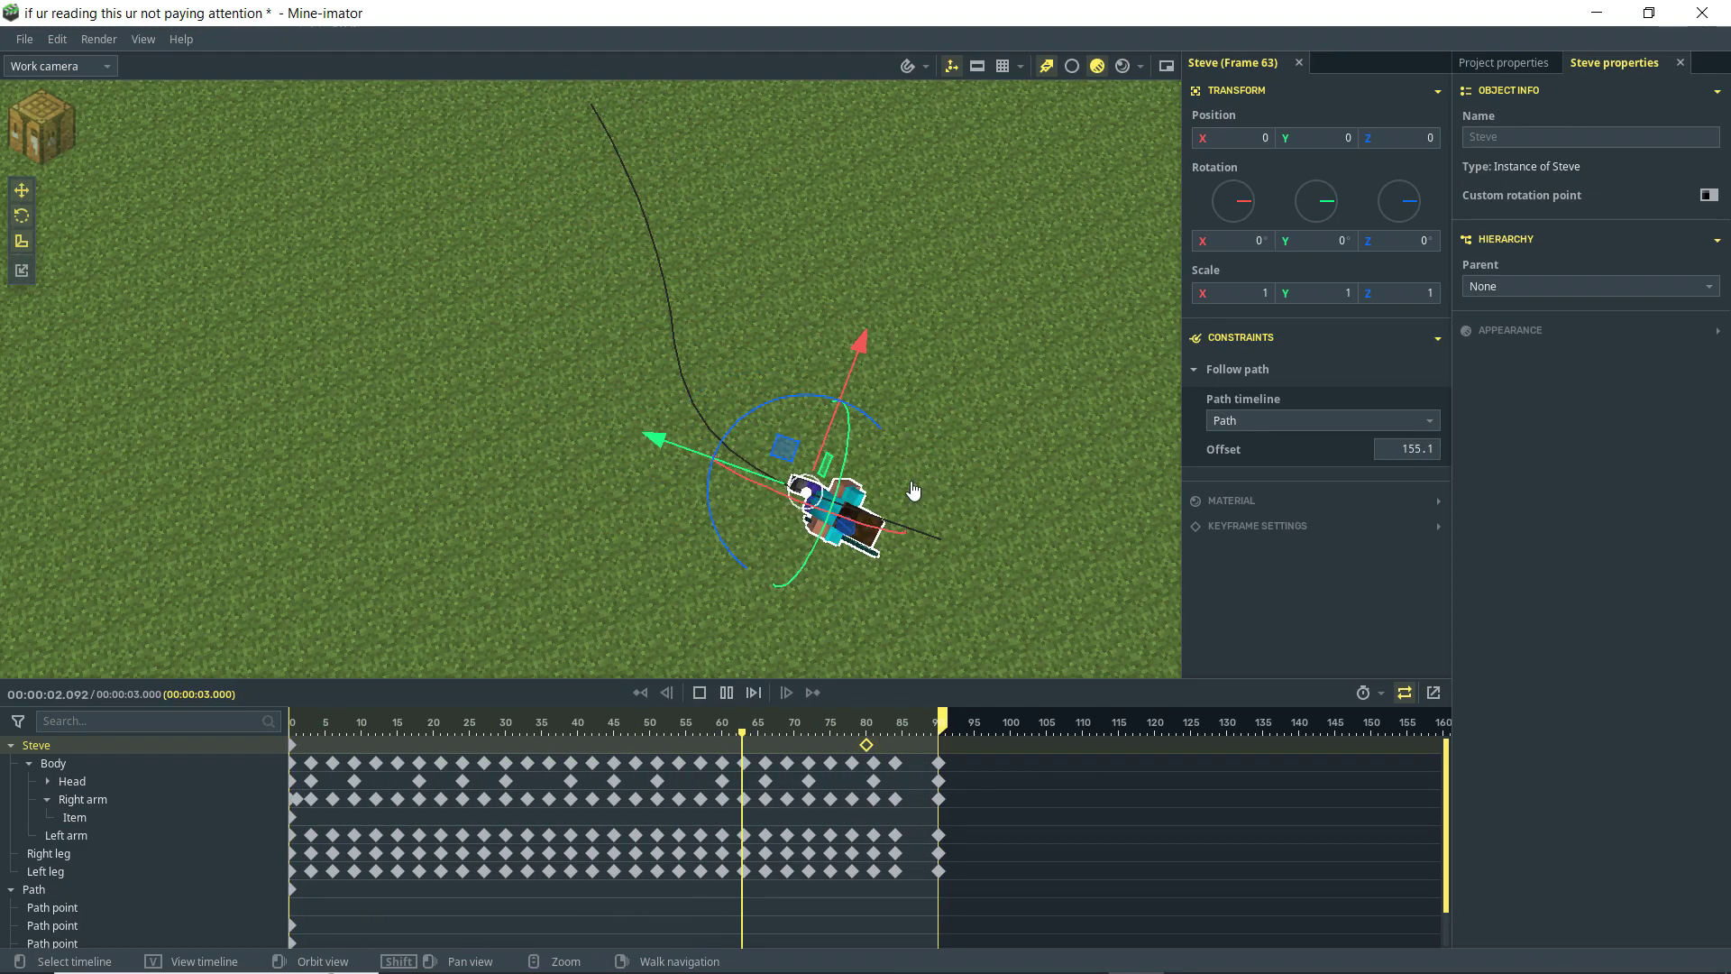
key("space")
Replay the run from frame 0 and examine from the side how Steve tilts along the path
left_click_drag(853, 507, 538, 472)
right_click_drag(538, 472, 450, 597)
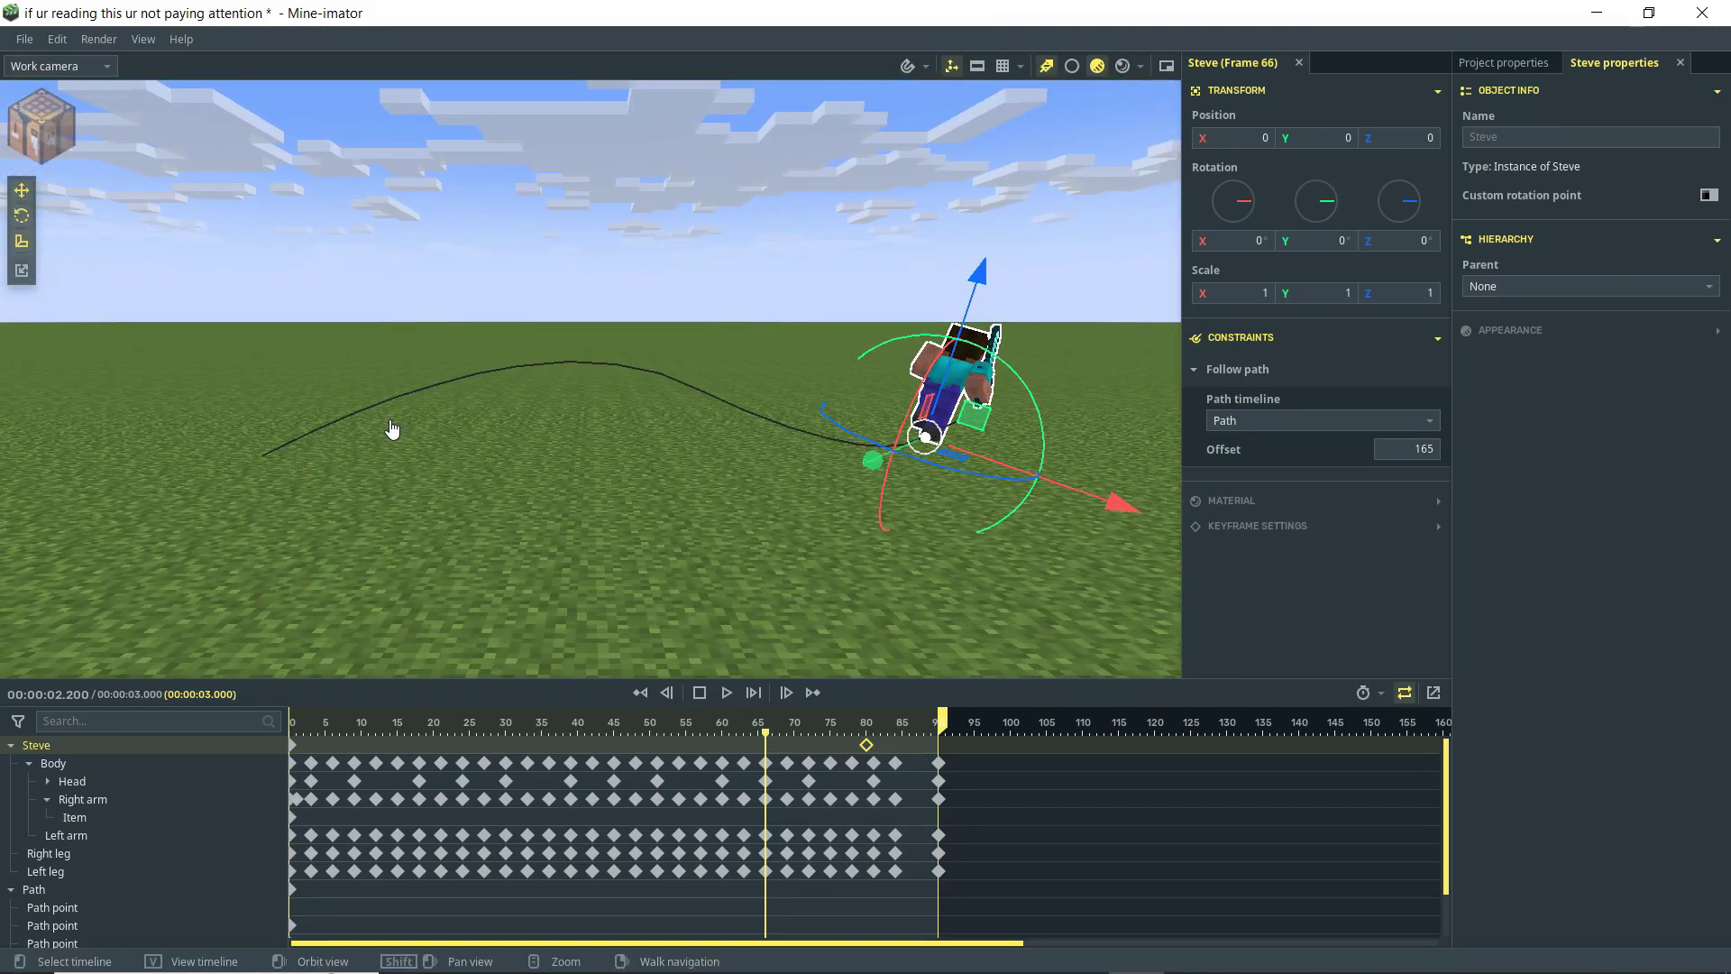
left_click(311, 728)
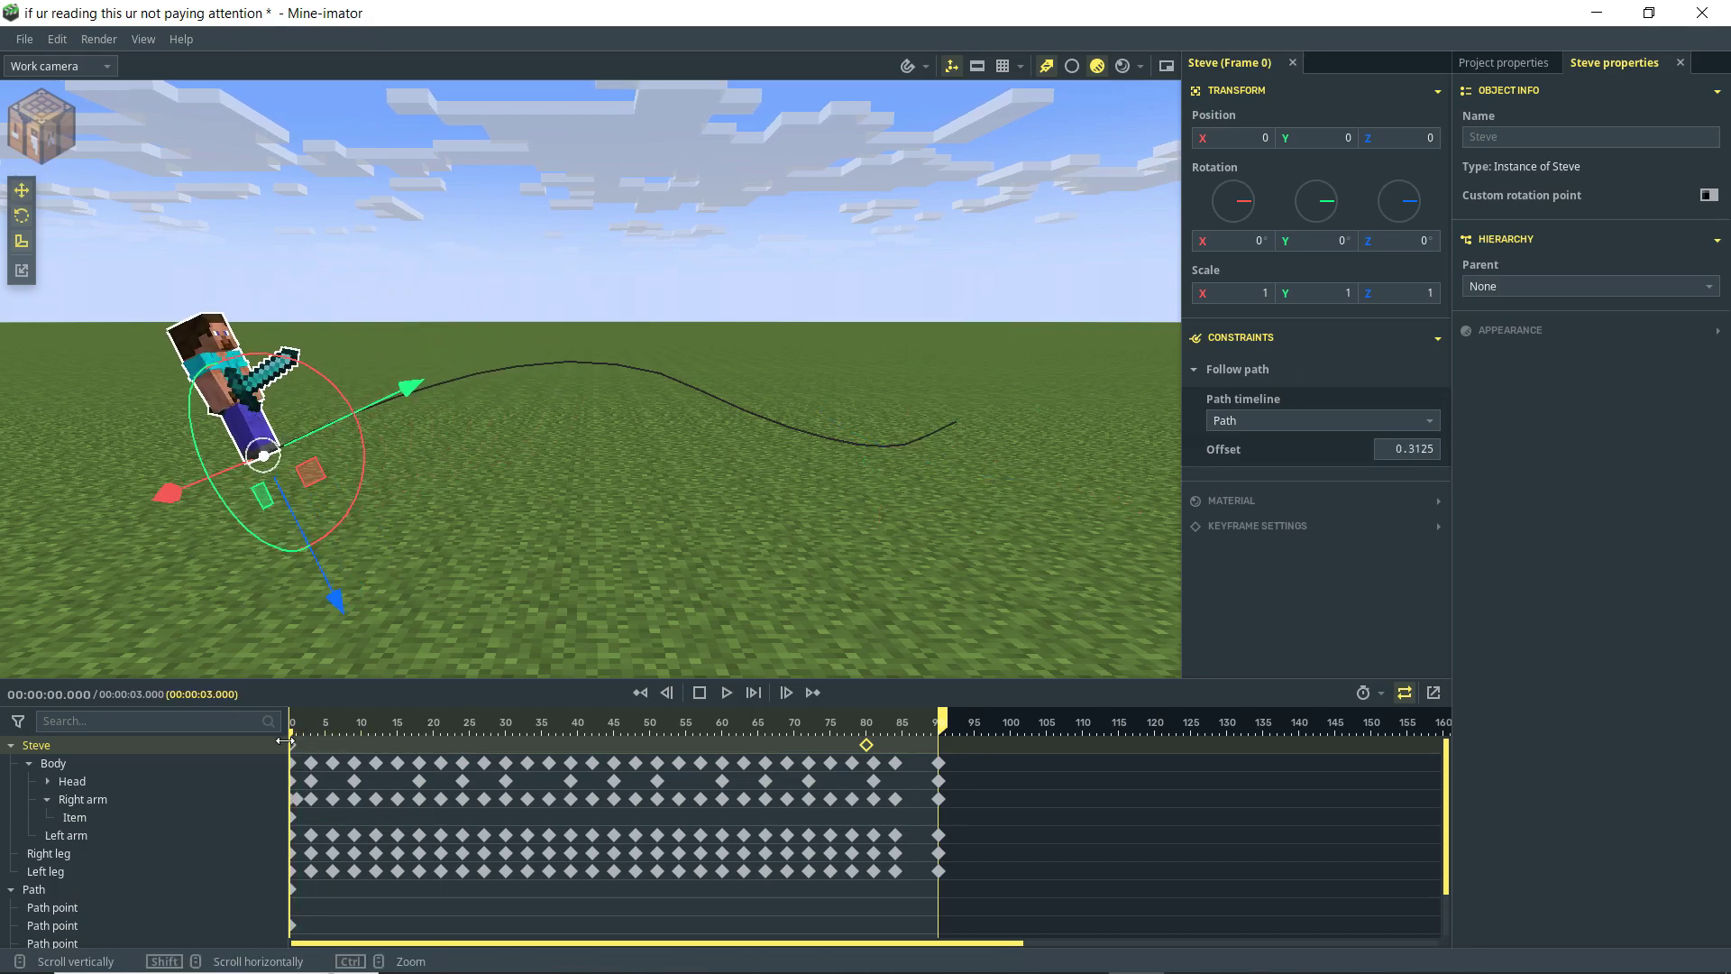
key("space")
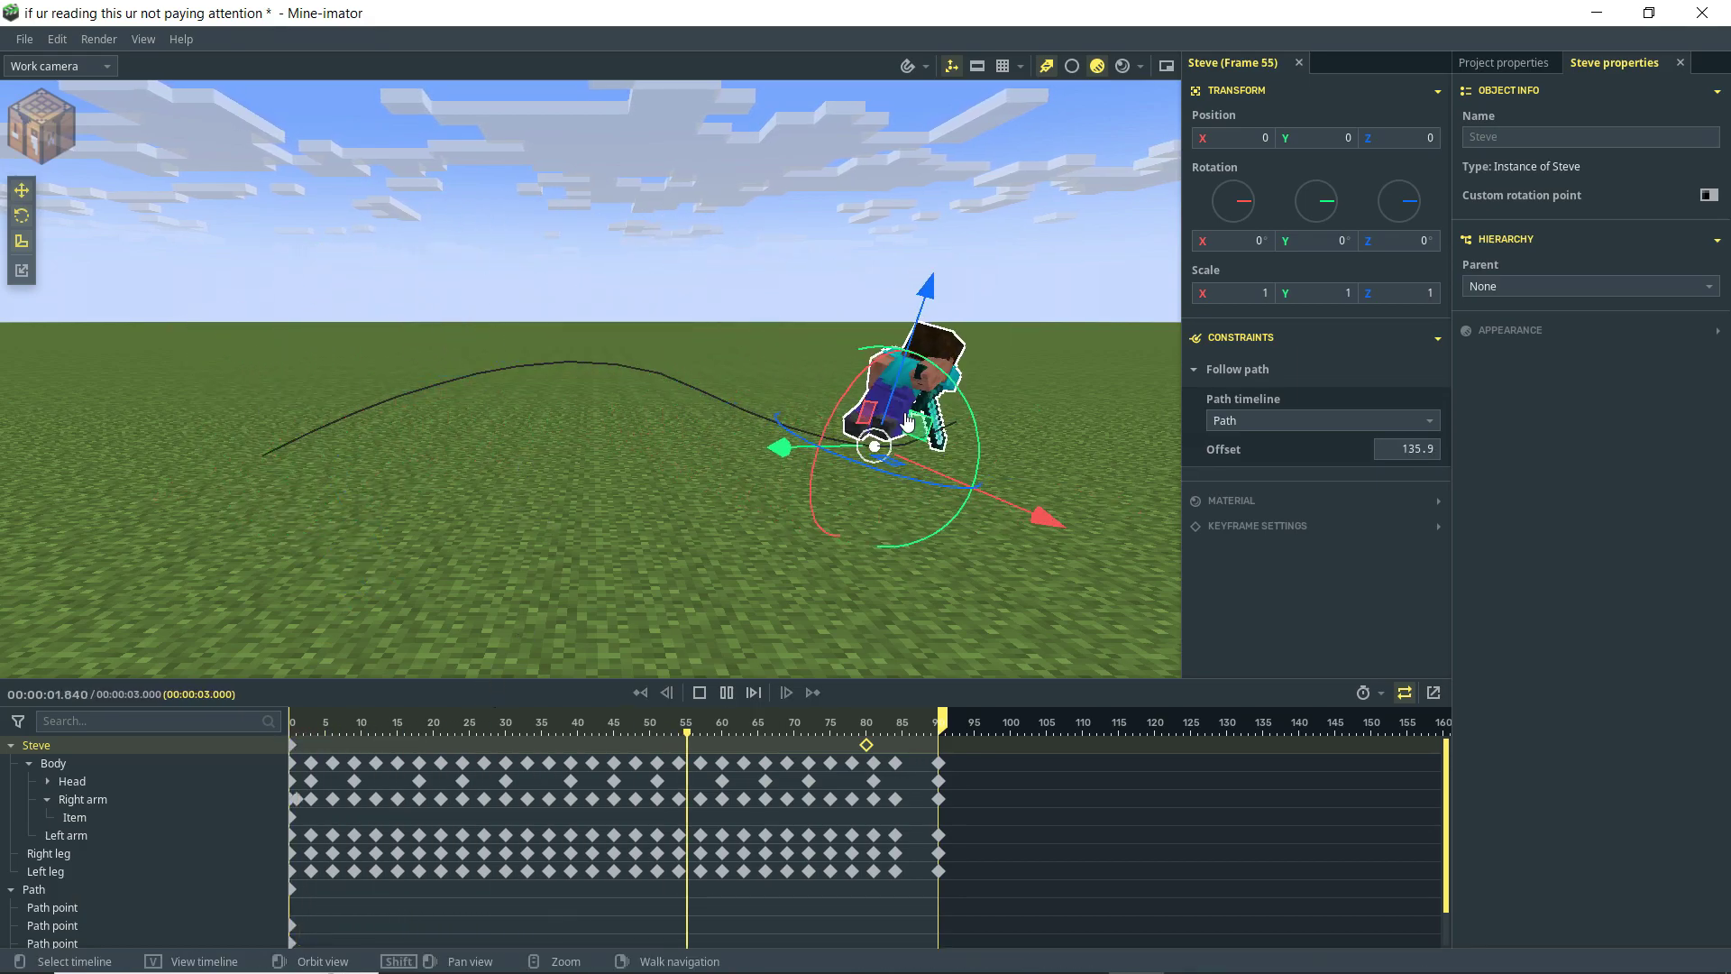